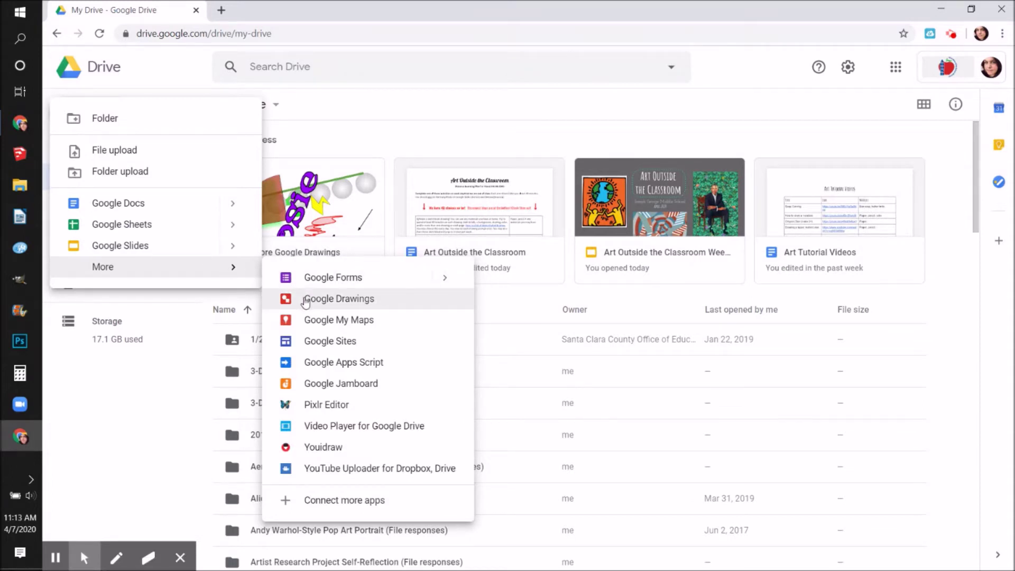
Create a new Google Drawings file and close the My Drive browser tab.
click(306, 298)
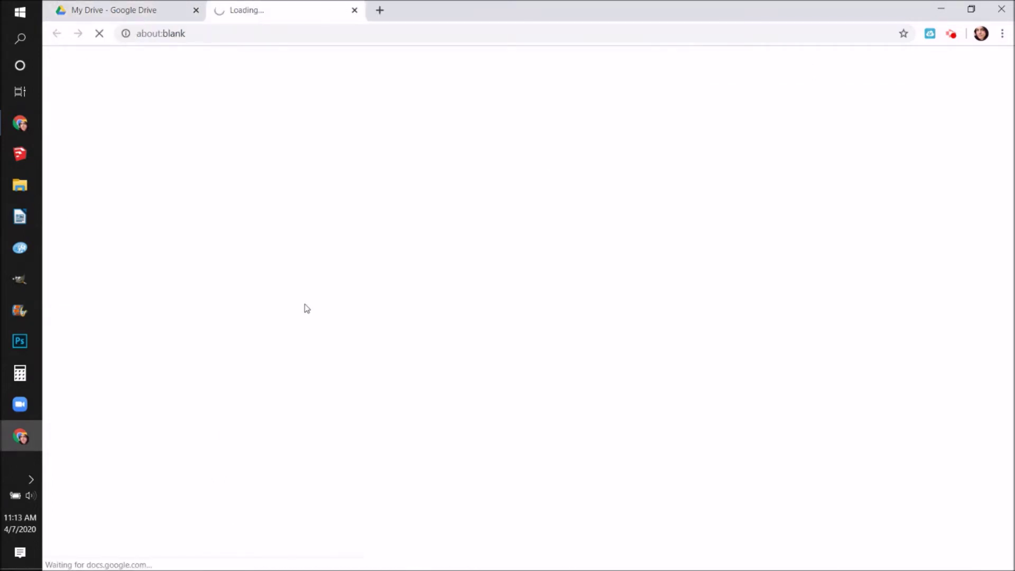
click(196, 11)
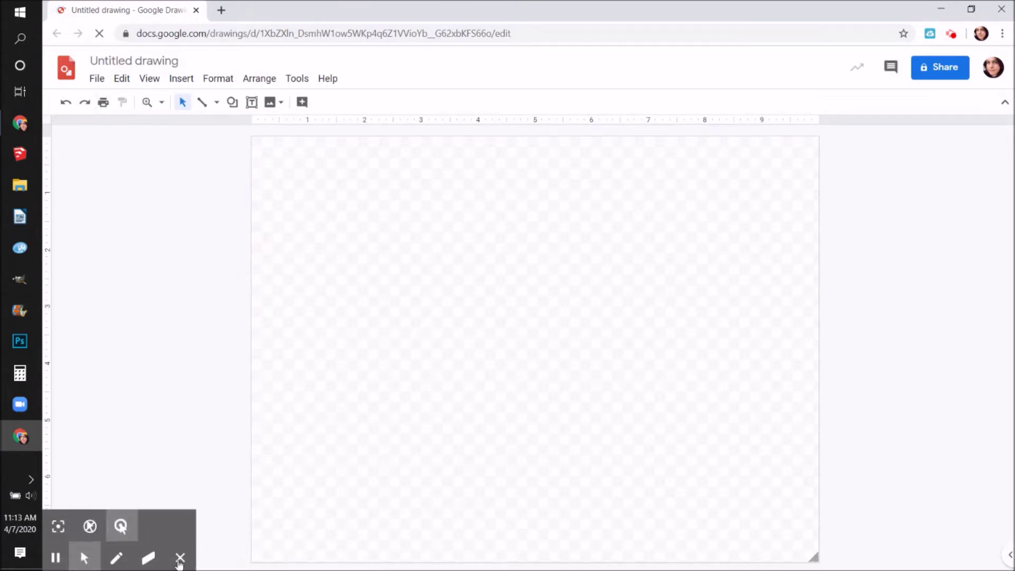
click(180, 560)
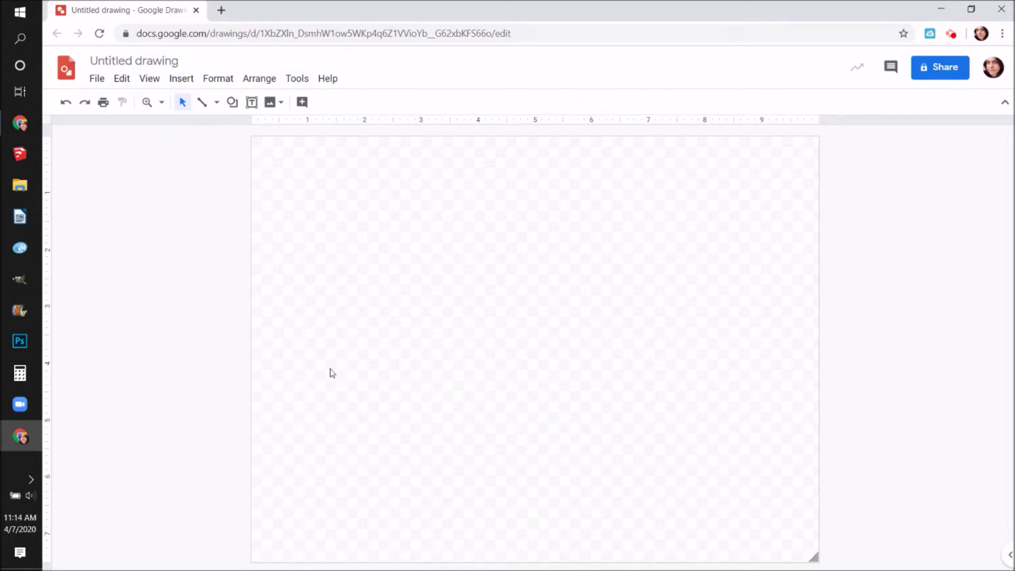
Rename the untitled drawing as Explore Google Drawings.
click(117, 60)
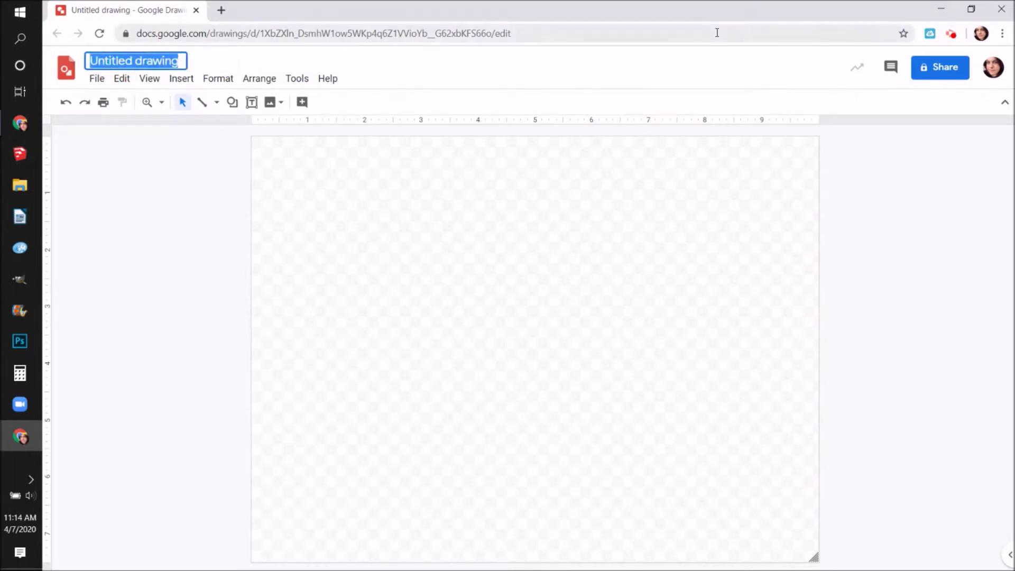
text(Exp)
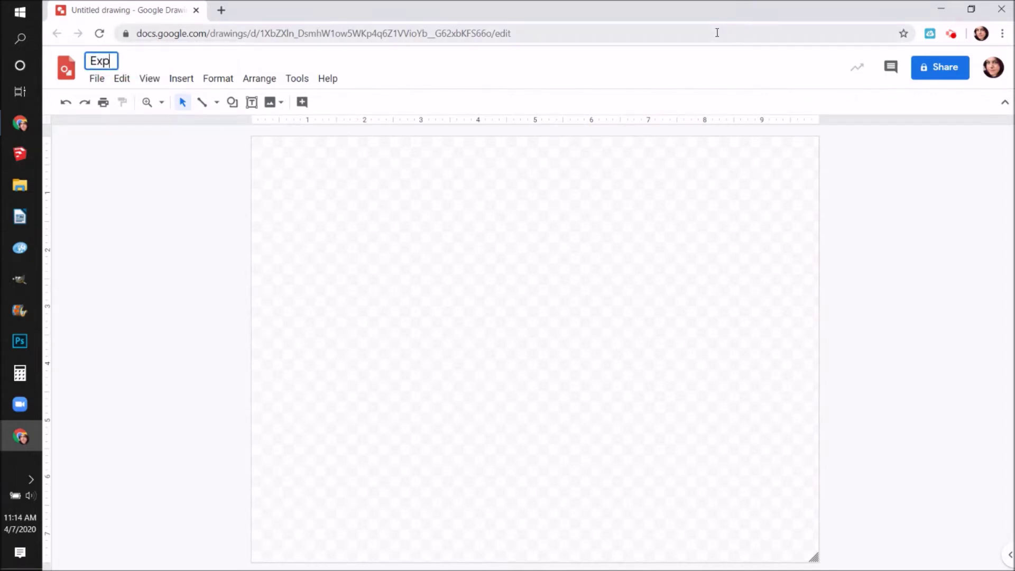
text(lore Goog)
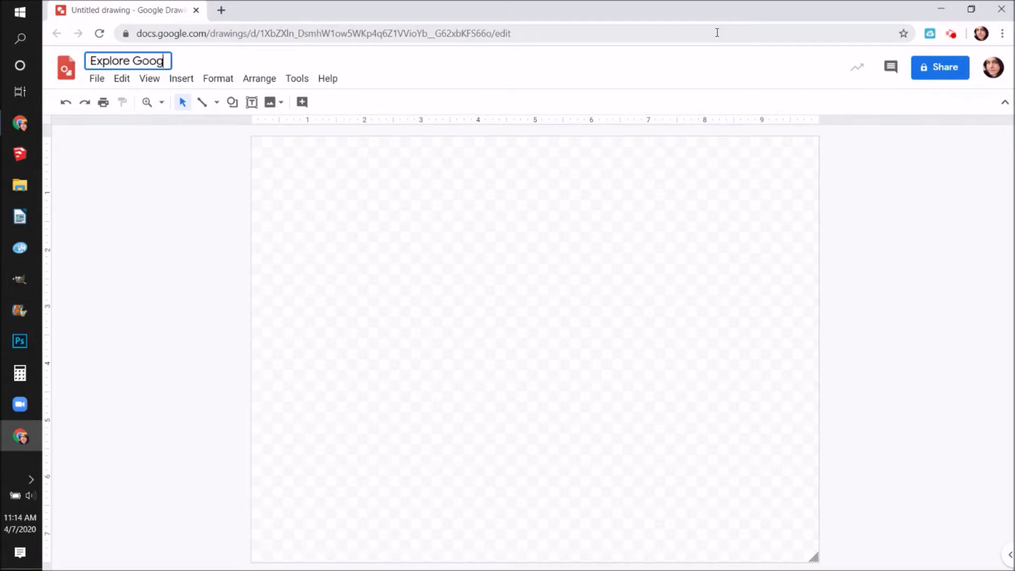
text(le Draw)
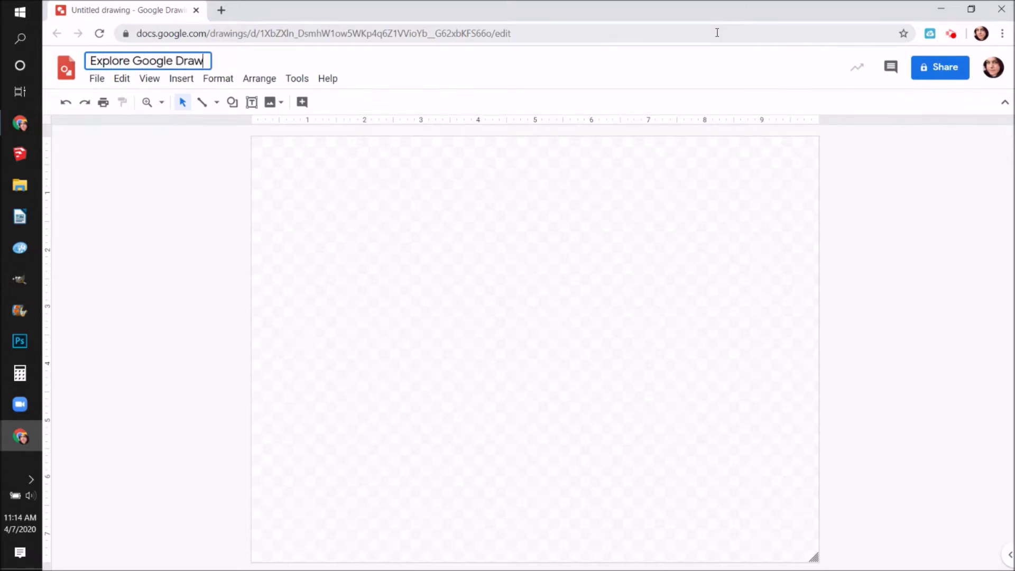
text(ings)
key(Return)
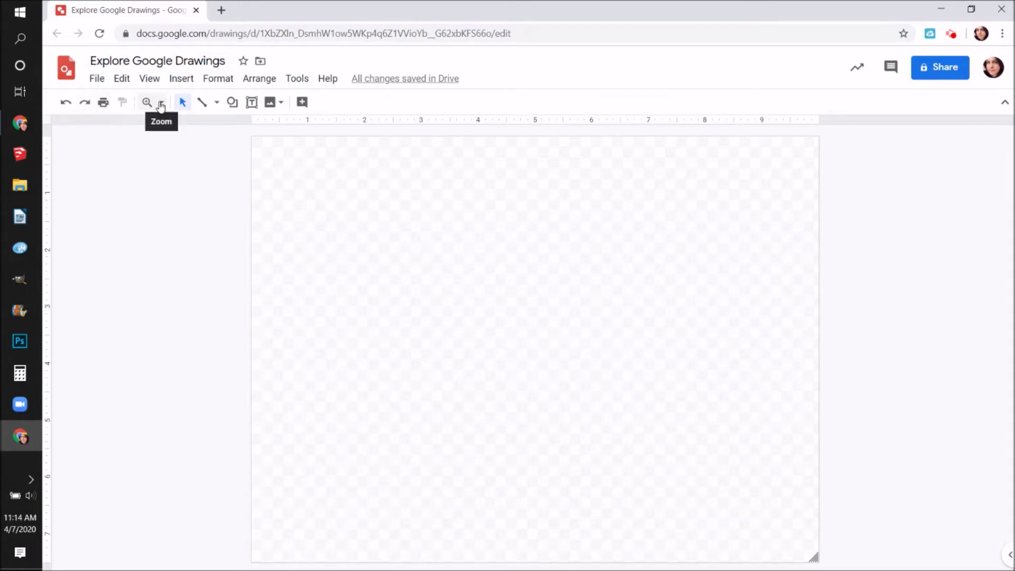
Examine the zoom levels, line types, shape categories, text box tool and image sources available for the drawing.
click(161, 104)
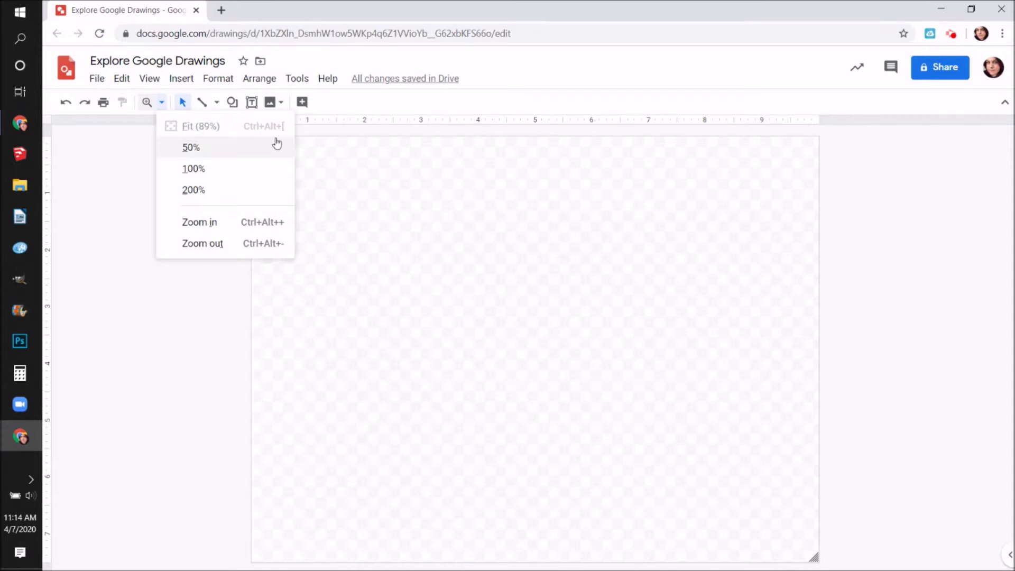
click(184, 102)
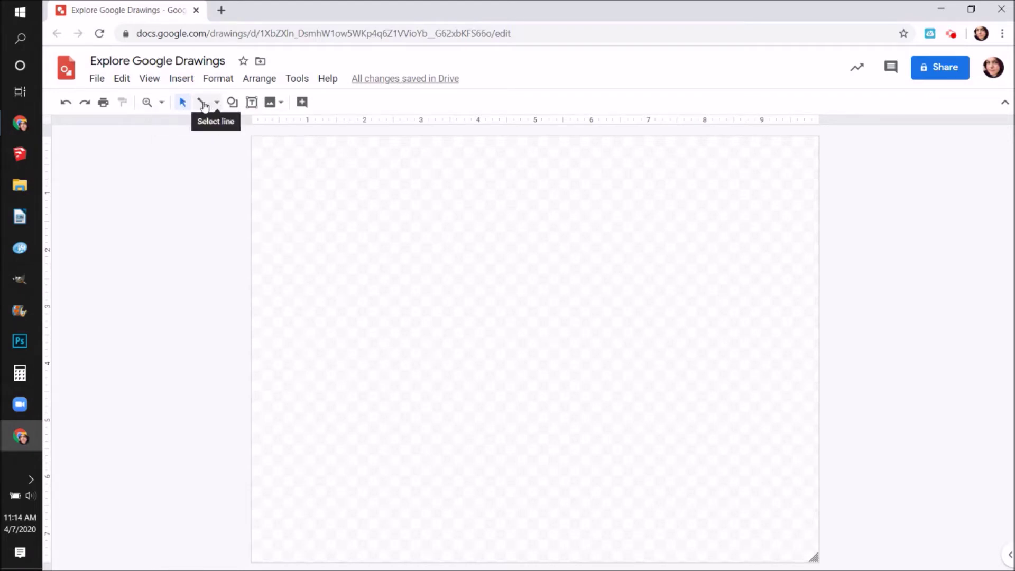
click(202, 103)
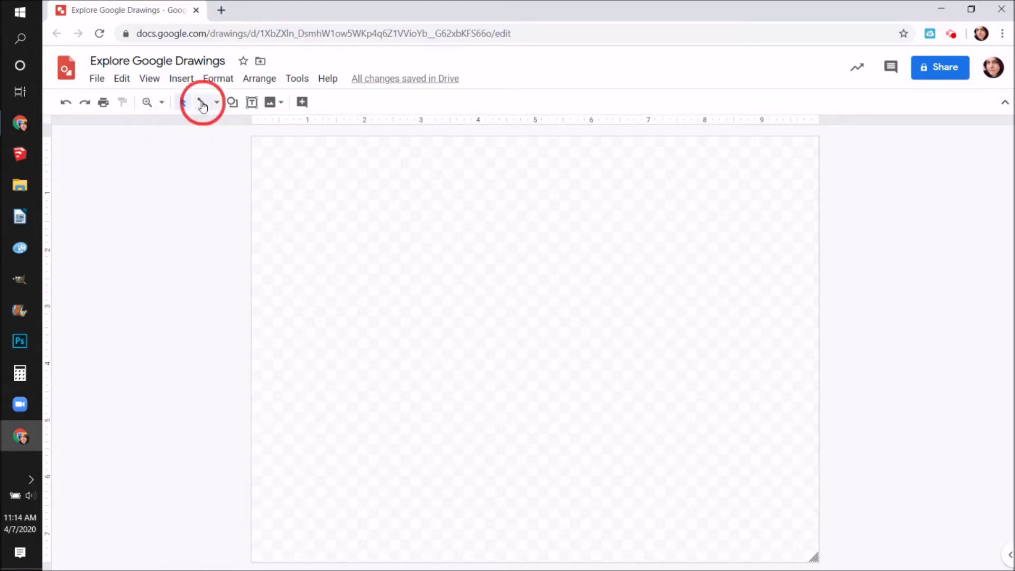
click(217, 104)
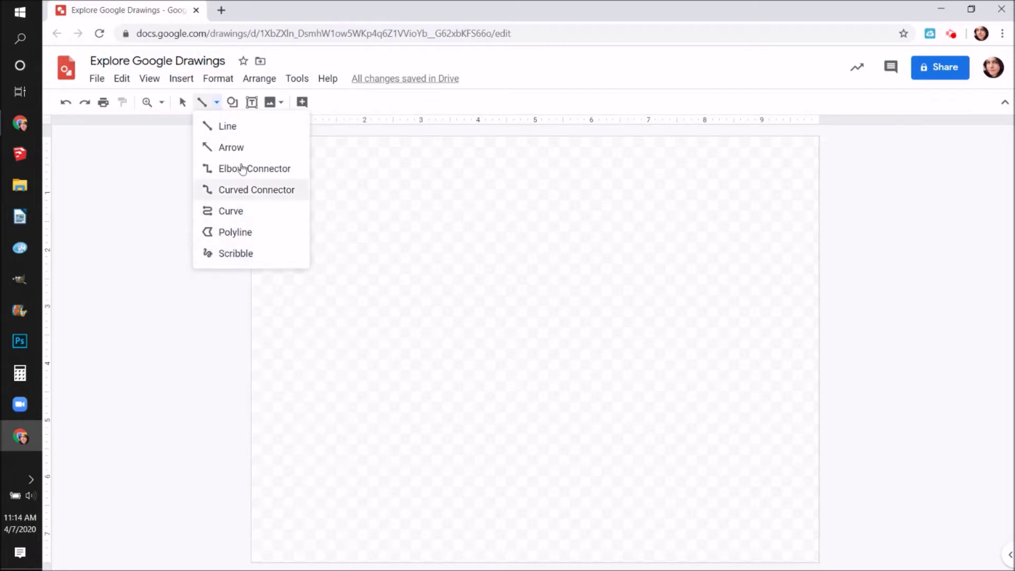
click(234, 105)
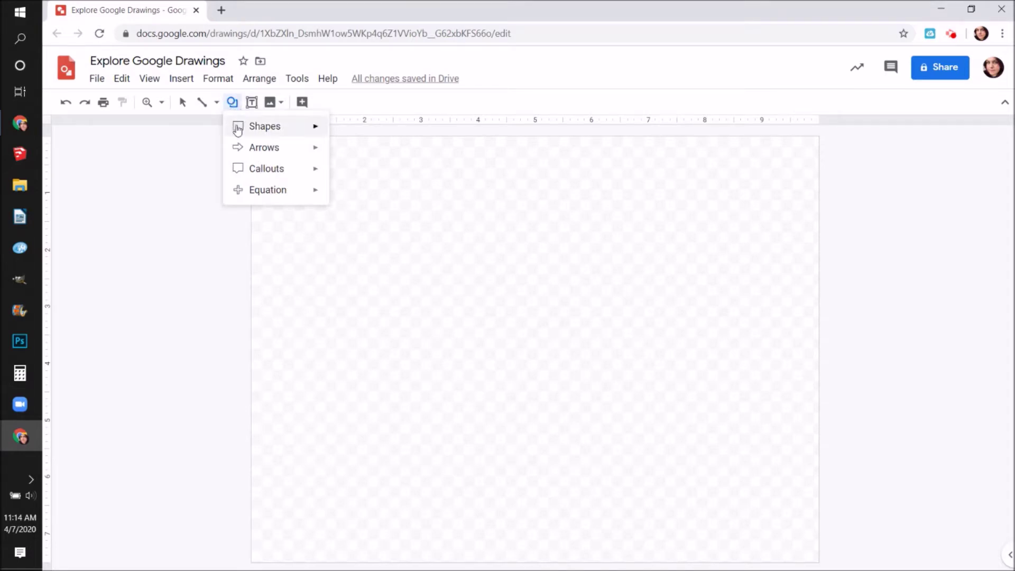
mouse_move(238, 129)
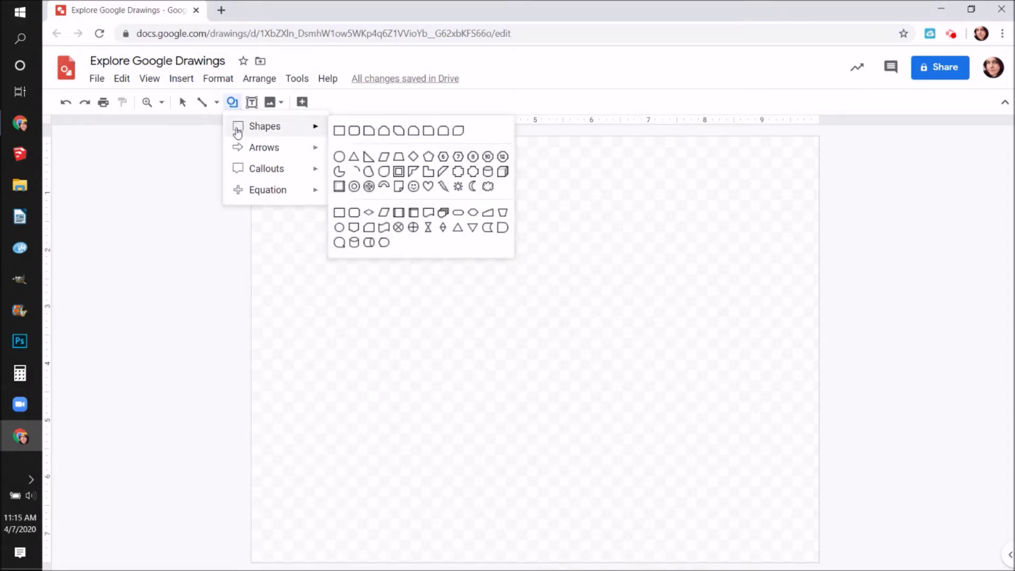
mouse_move(237, 152)
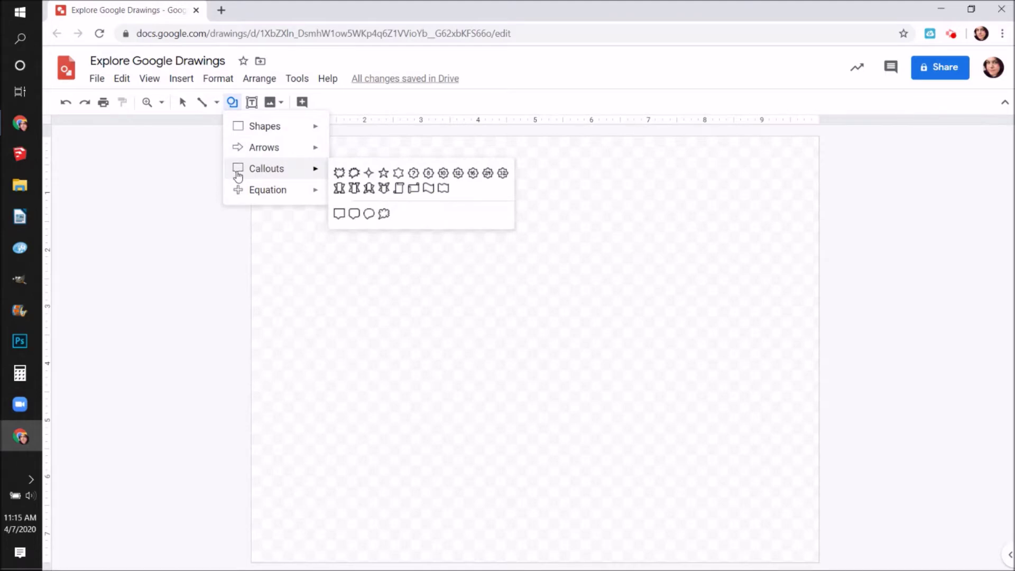
mouse_move(236, 196)
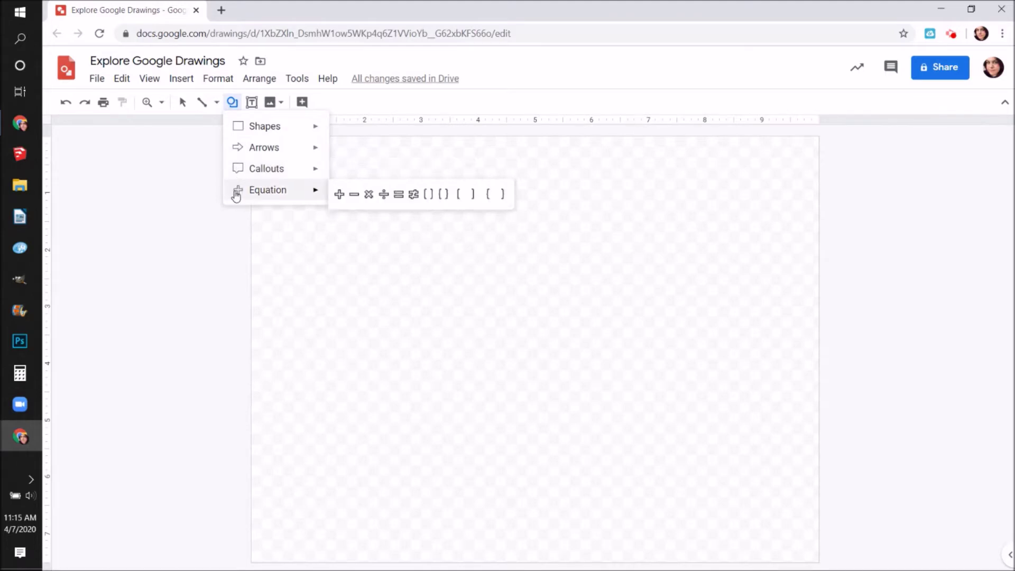
click(252, 104)
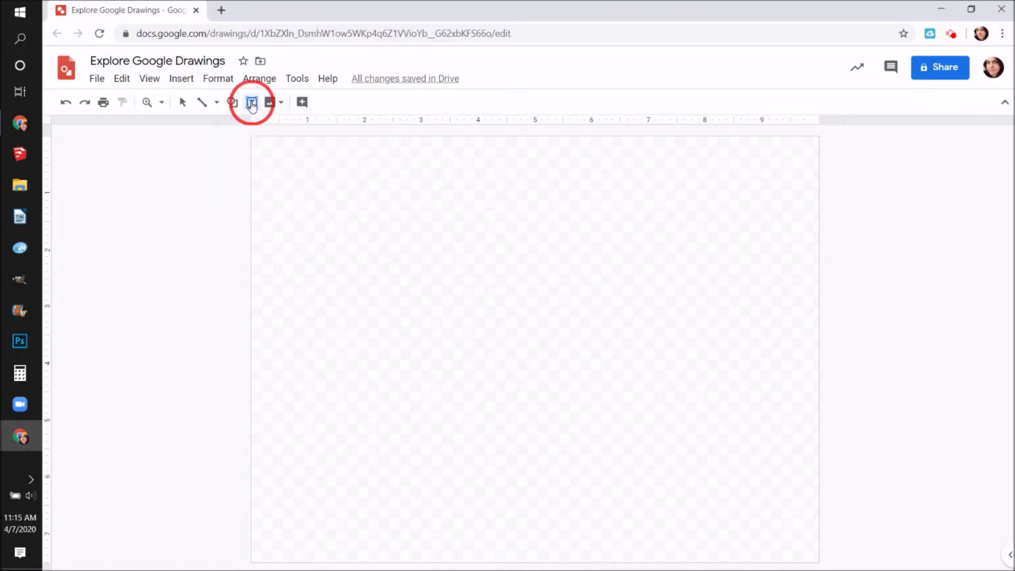
click(282, 104)
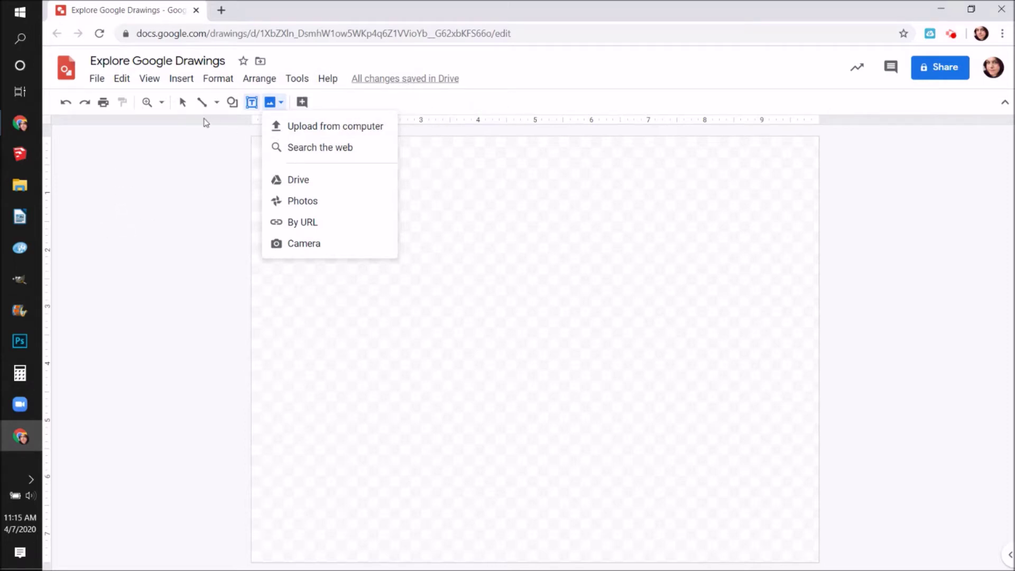
click(182, 102)
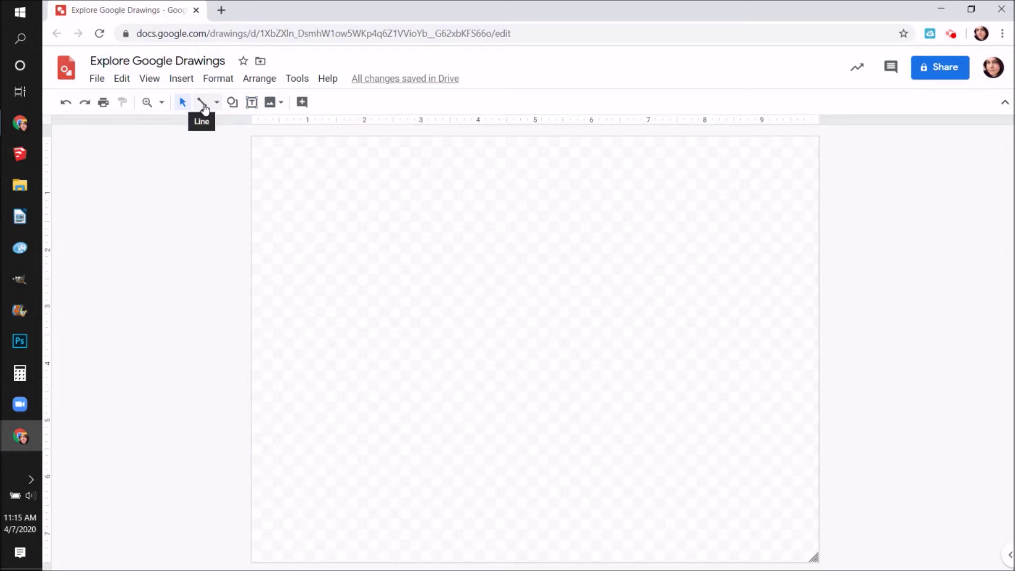
Draw a slightly rising straight line about 2.8 inches long near the canvas's upper-left corner.
click(203, 105)
click(277, 169)
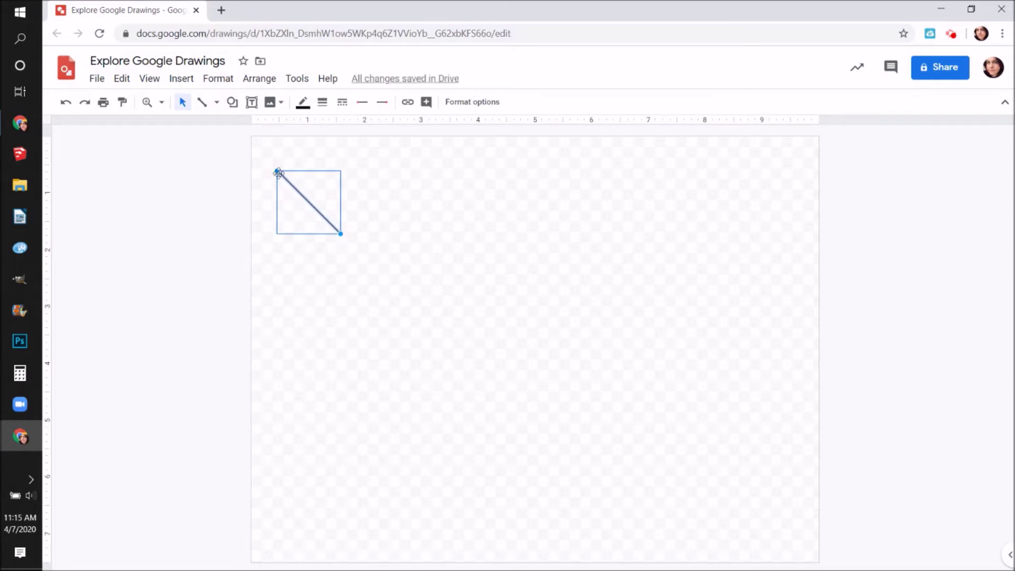
drag(340, 234, 435, 158)
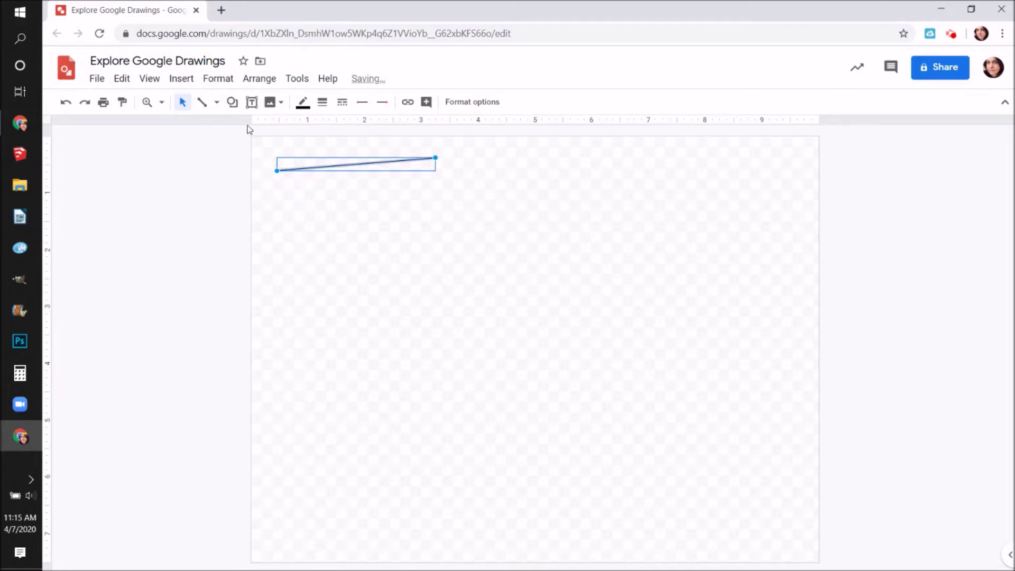
Draw a nearly horizontal arrow about 2 inches long, pointing right, below the straight line, and deselect it.
click(217, 102)
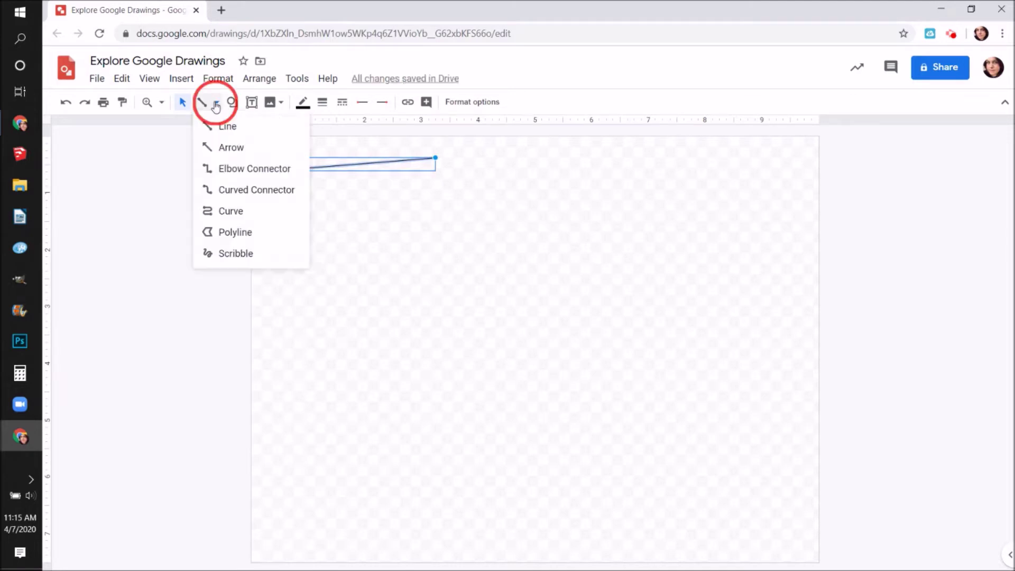
click(216, 149)
mouse_move(306, 224)
mouse_down()
mouse_move(367, 288)
mouse_move(425, 221)
mouse_up()
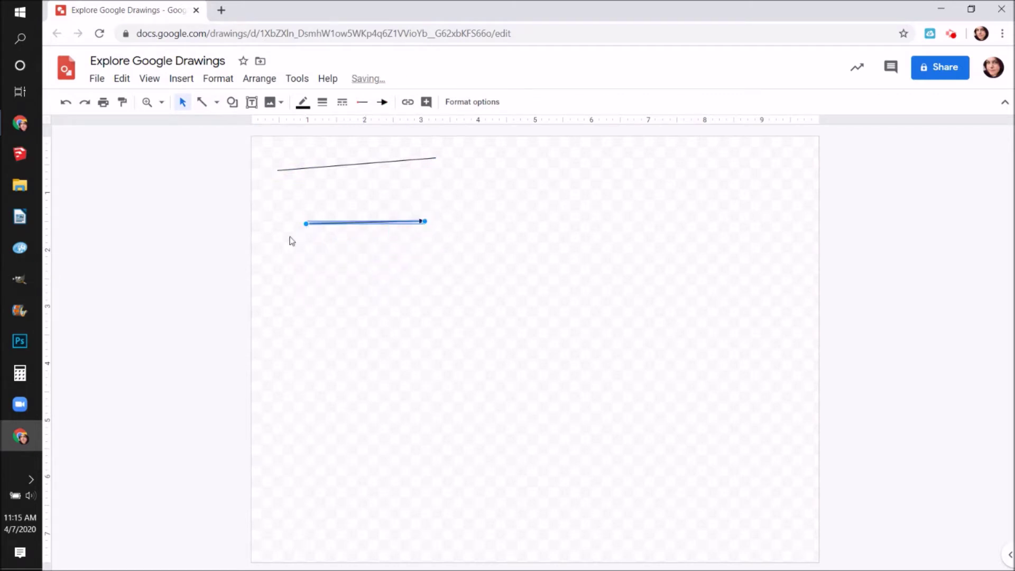
click(368, 252)
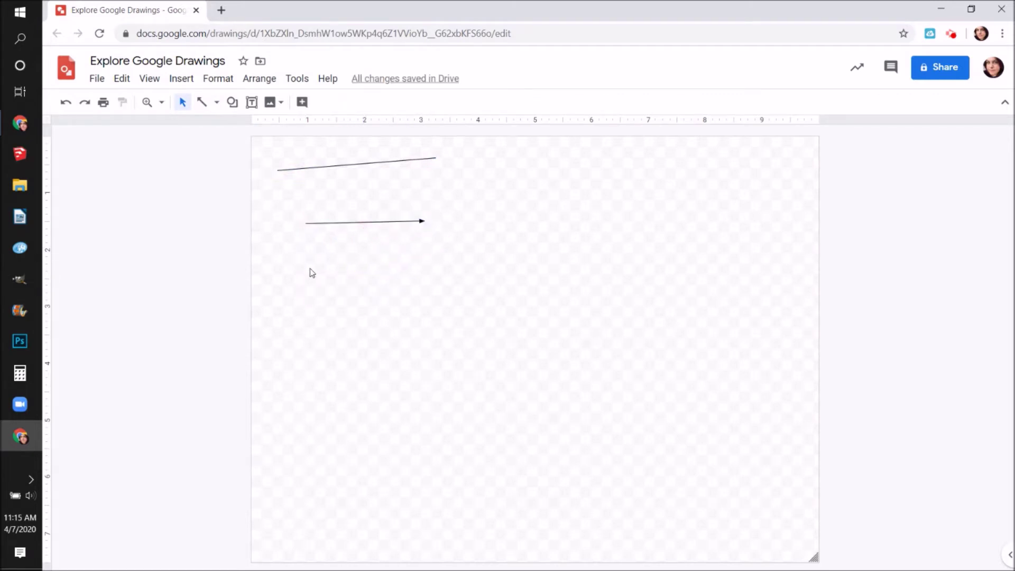
Draw an elbow connector about 3 inches wide and 1.6 inches high, stepping down to the right of the straight line.
click(217, 103)
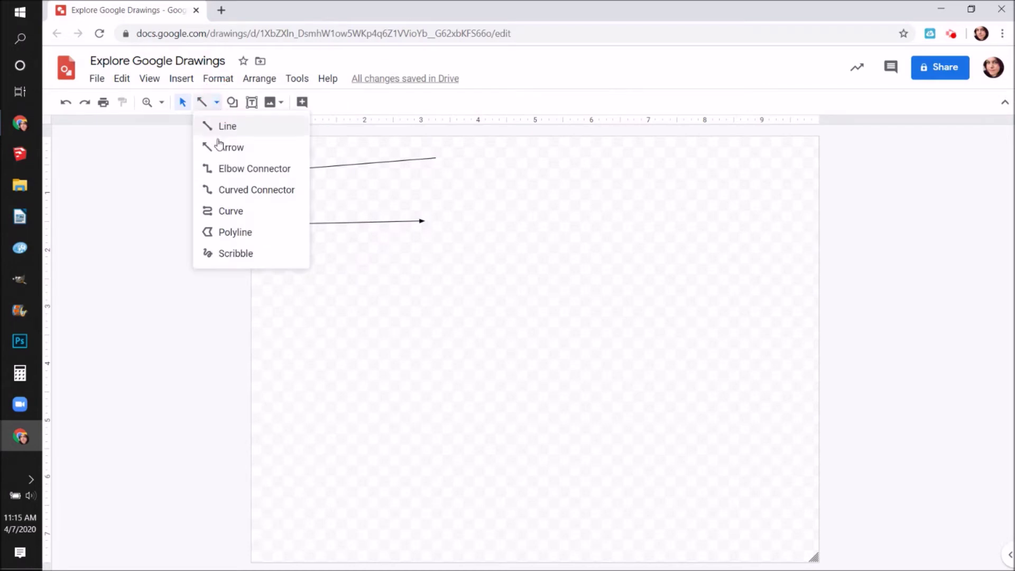
click(242, 167)
mouse_move(492, 179)
mouse_down()
mouse_move(526, 174)
mouse_move(521, 247)
mouse_move(542, 267)
mouse_move(637, 260)
mouse_move(658, 270)
mouse_up()
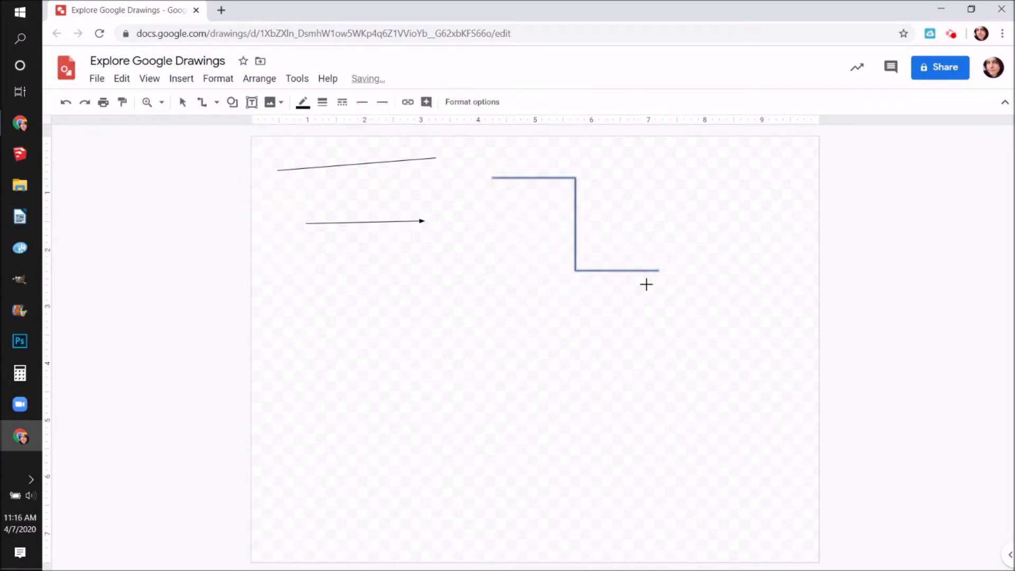
Draw a curved connector about 2 inches wide, descending to the right of the elbow connector.
click(213, 105)
click(221, 190)
mouse_move(675, 175)
mouse_down()
mouse_move(728, 211)
mouse_move(727, 272)
mouse_move(785, 274)
mouse_up()
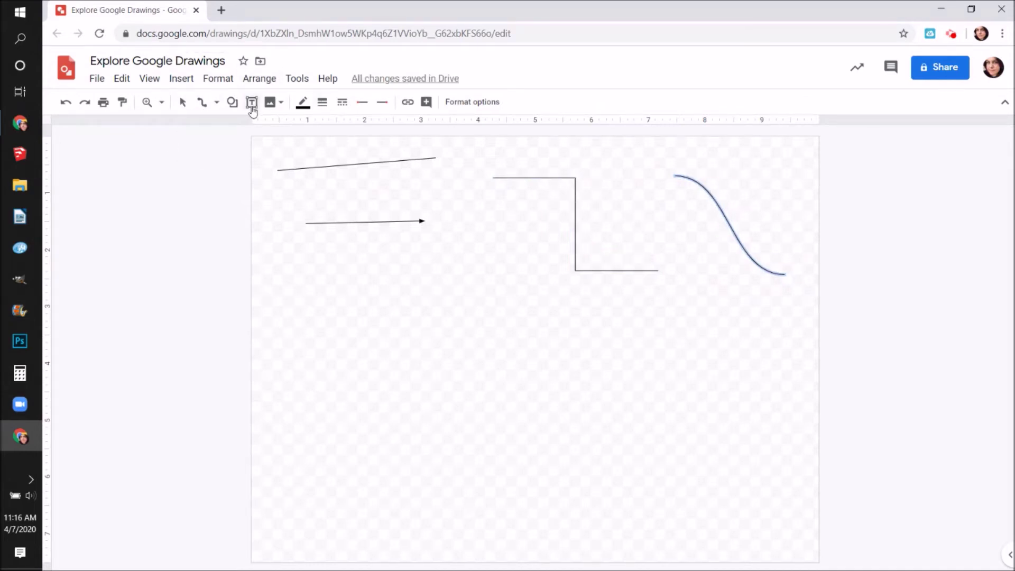
Draw a closed freeform shape with the Curve tool below the straight line, with flowing bends and a narrow notch, ending at its starting point.
click(217, 102)
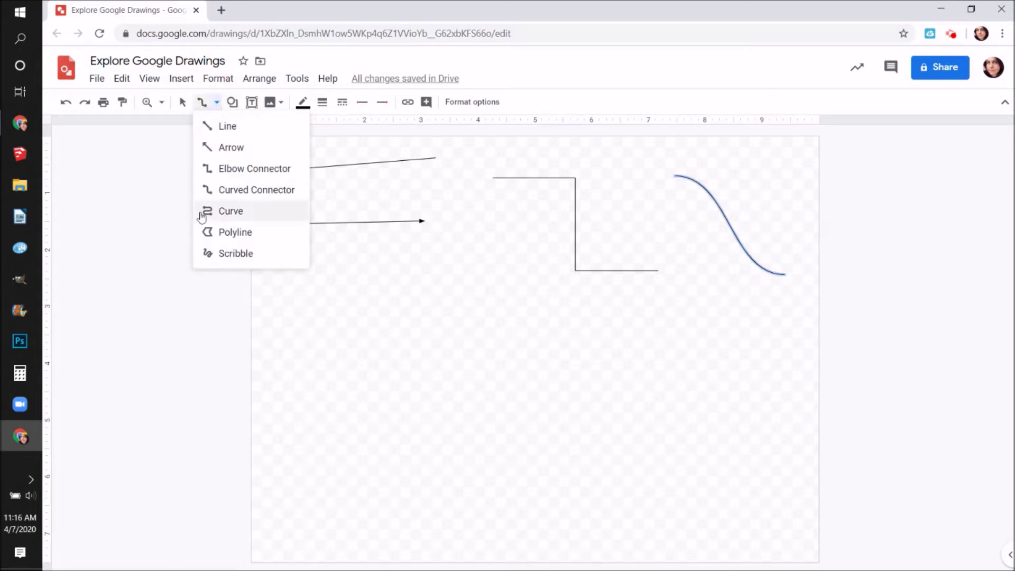
click(230, 211)
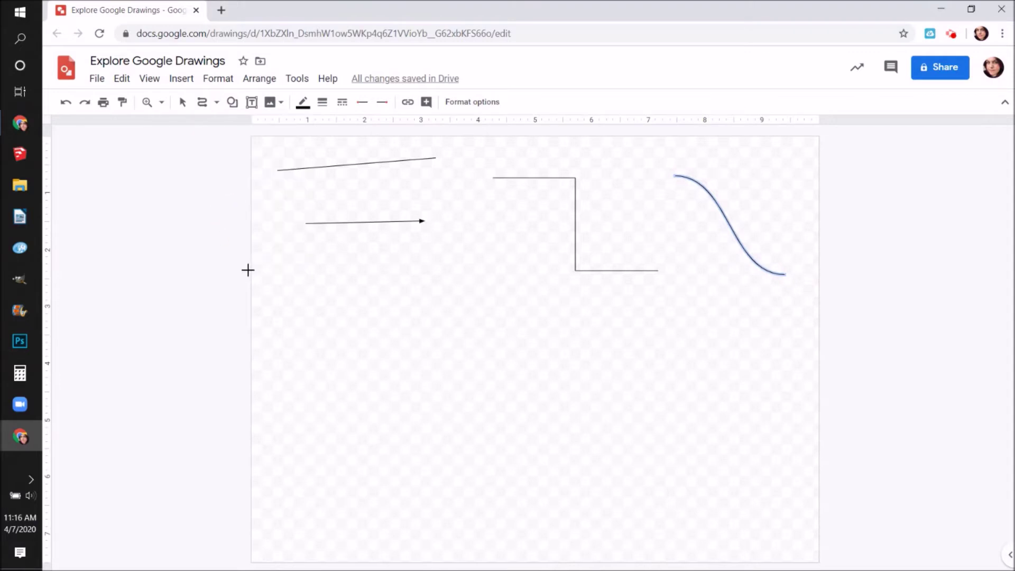
click(293, 262)
click(423, 258)
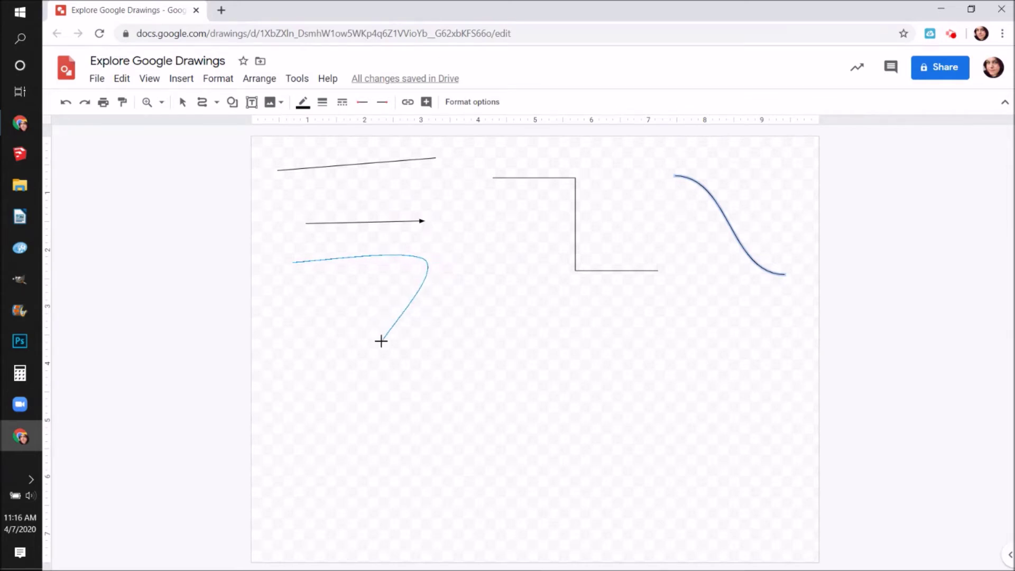
click(355, 341)
click(455, 375)
click(502, 233)
click(423, 307)
click(454, 229)
click(380, 199)
click(297, 226)
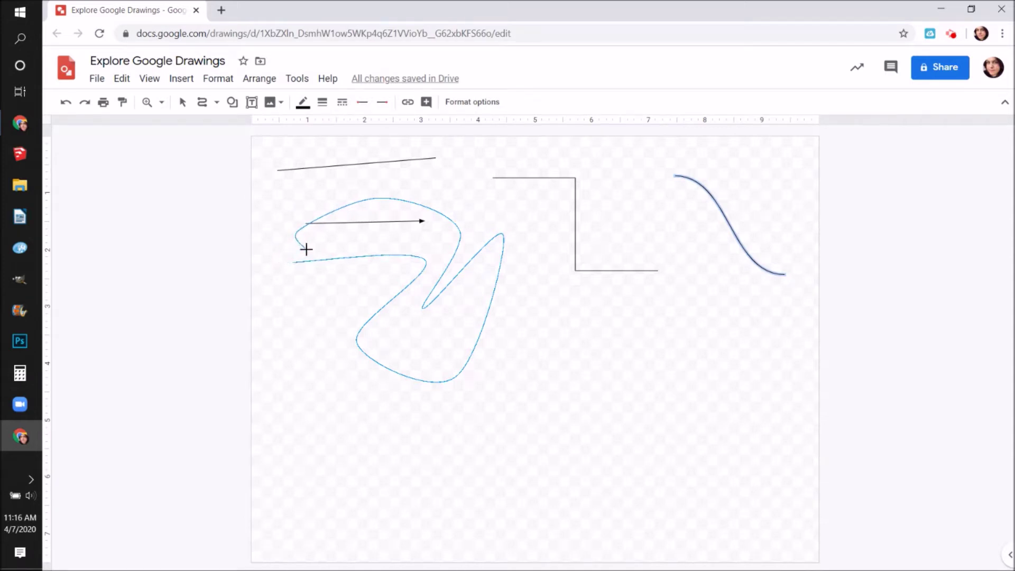
click(295, 263)
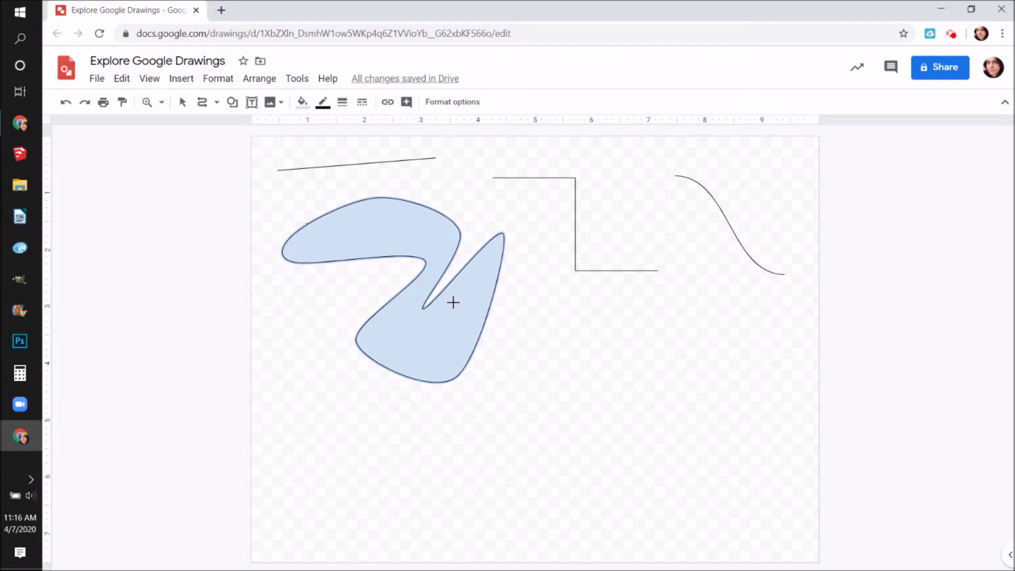
Draw an open zigzag polyline about 4.5 inches wide and 2.7 inches high, below the elbow and curved connectors.
click(217, 102)
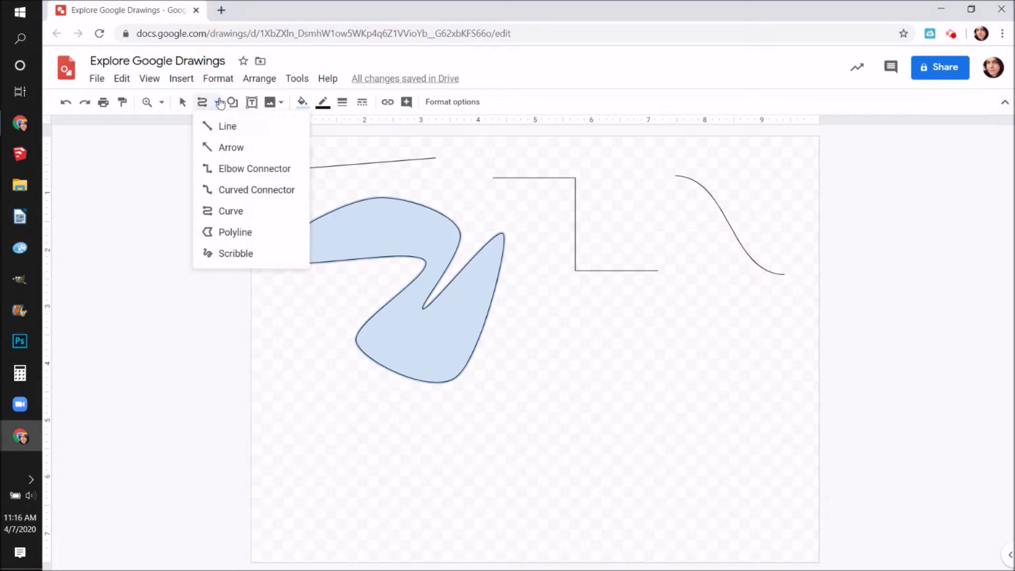
click(227, 233)
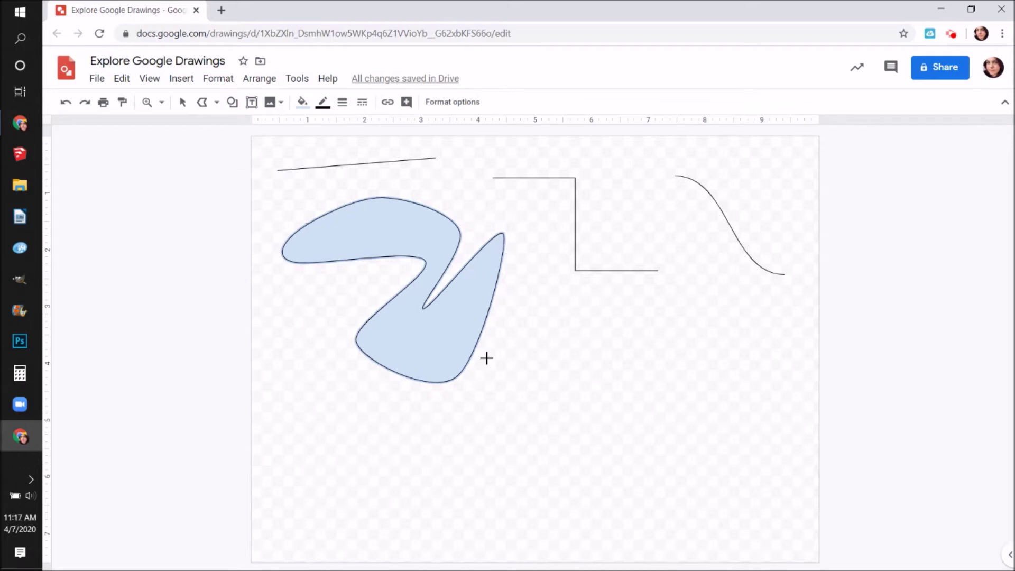
click(526, 326)
click(655, 300)
click(634, 376)
click(740, 412)
click(717, 288)
click(782, 268)
click(746, 348)
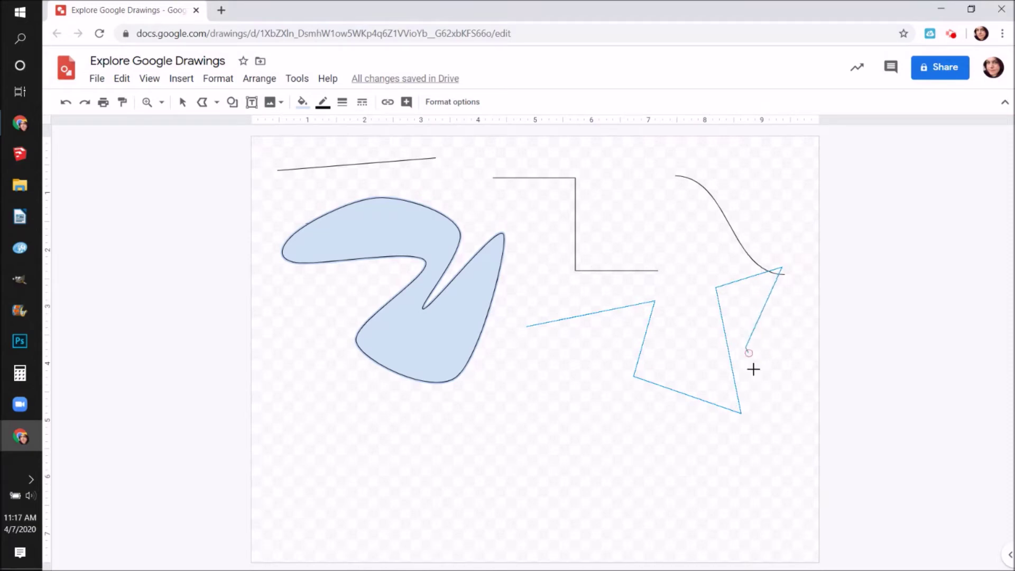
click(775, 418)
click(776, 418)
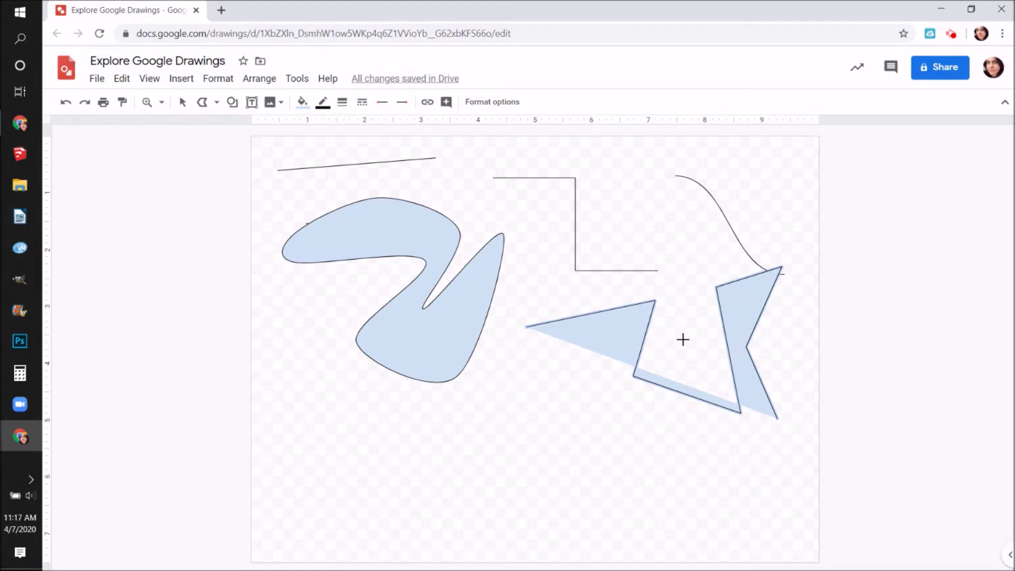
Try a transparent fill on the zigzag polyline and replace it with a solid golden yellow fill.
click(300, 102)
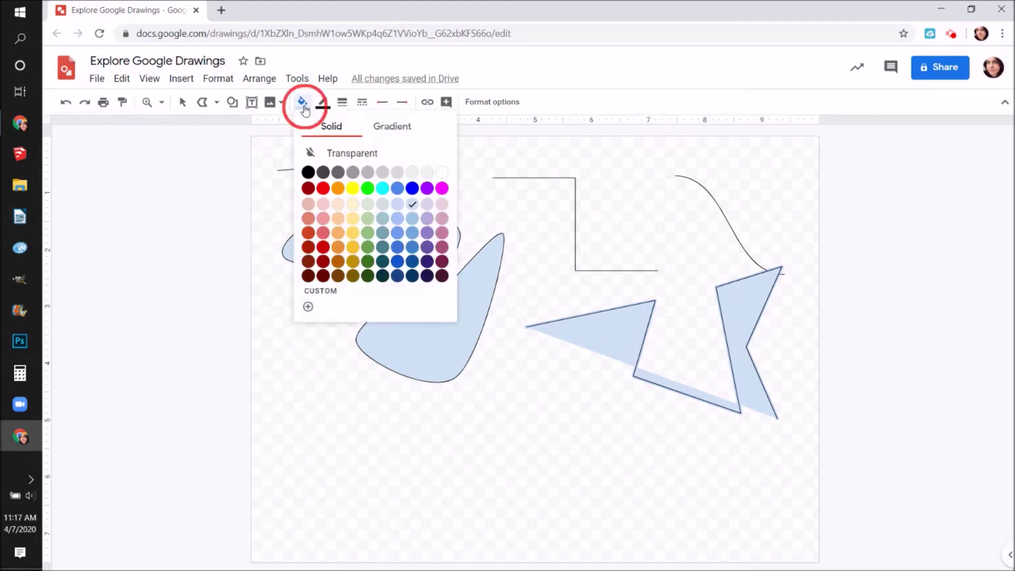
click(336, 154)
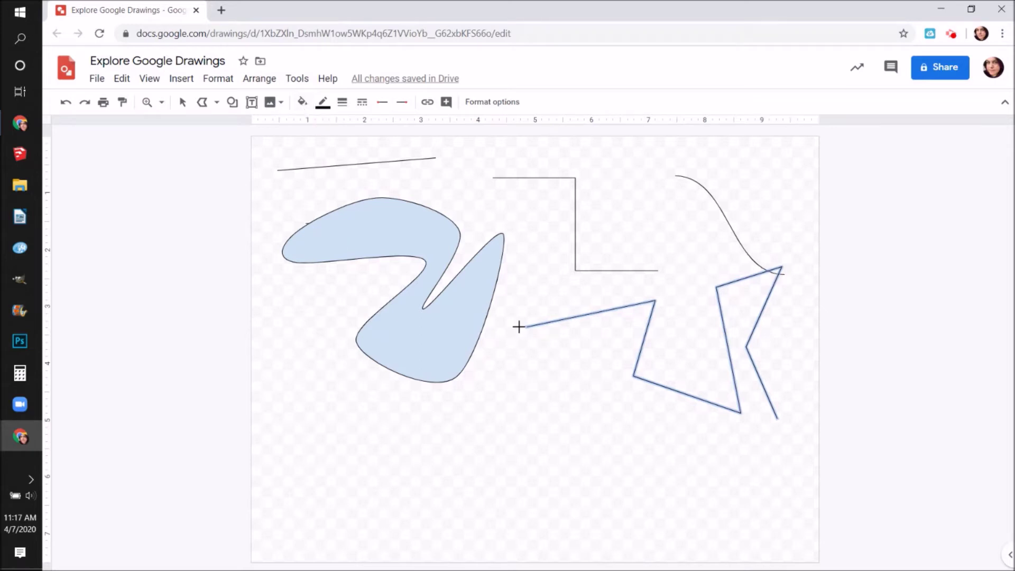
click(302, 101)
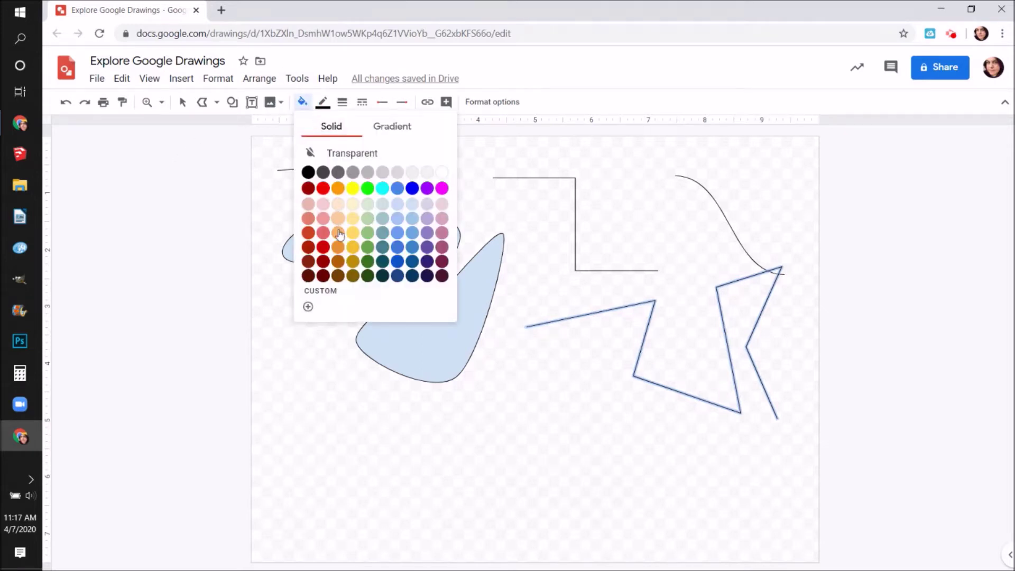
click(352, 247)
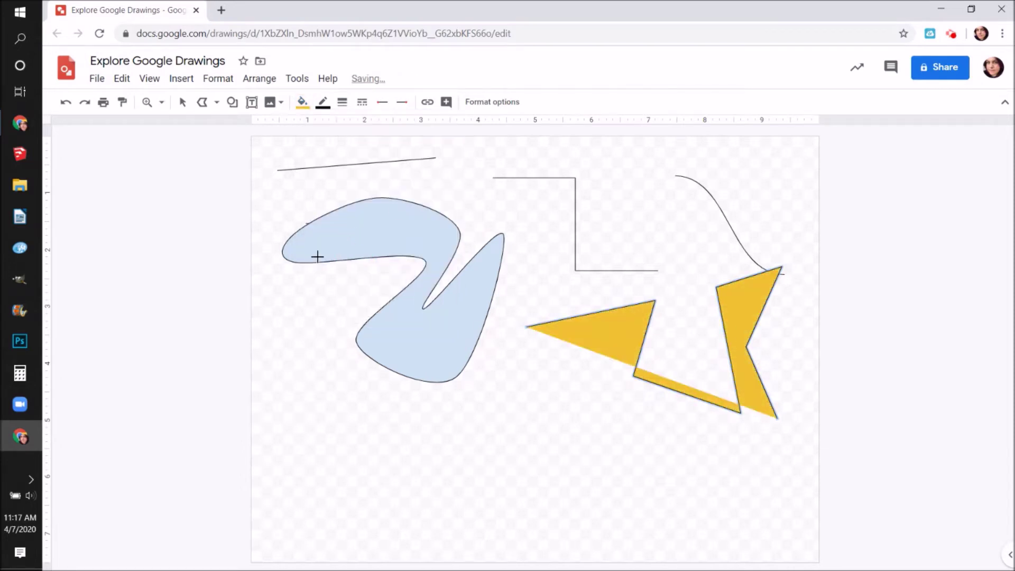
Edit the polyline's points, moving its left endpoint down and right and bringing its other endpoint over to meet it.
click(182, 102)
double_click(556, 334)
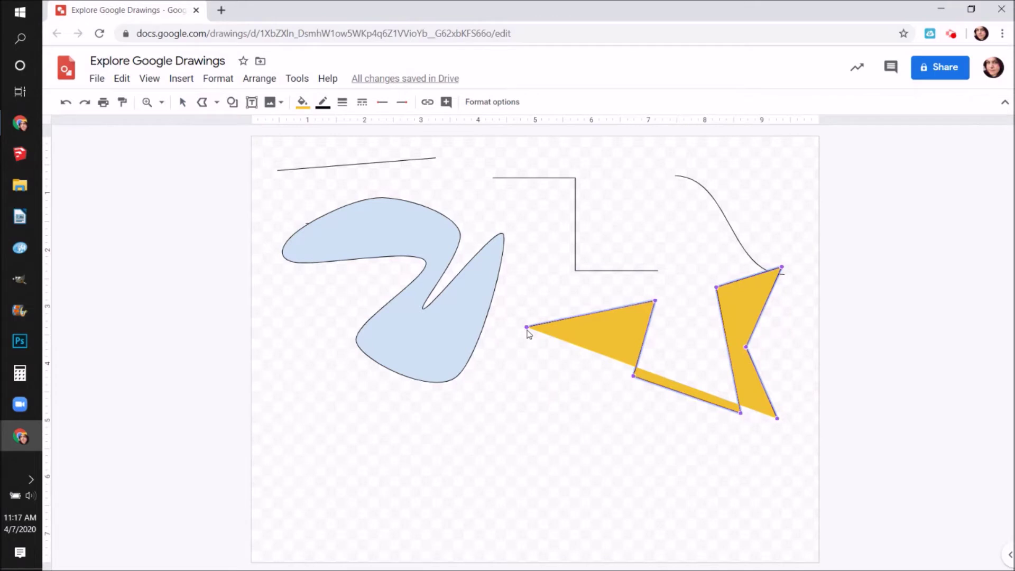
drag(526, 328, 557, 428)
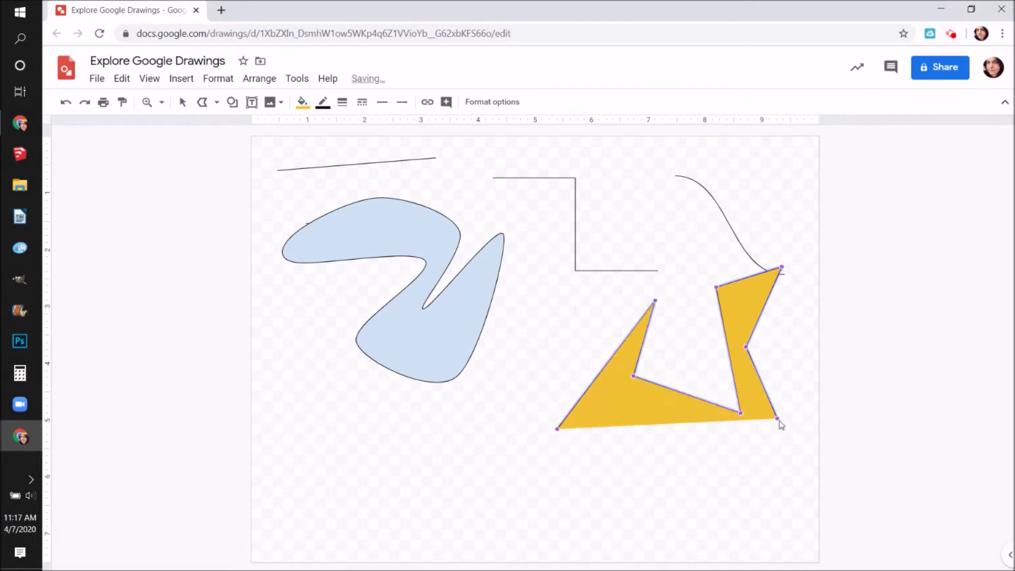
drag(778, 418, 556, 428)
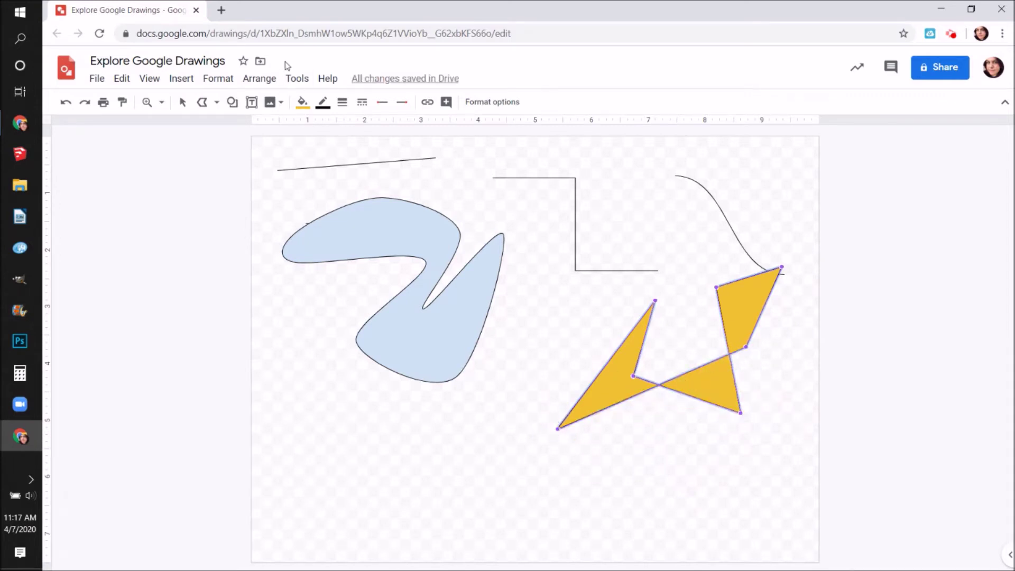
Magnify the polyline's lower-left tip and move one endpoint exactly onto the other to close the outline.
click(145, 103)
click(559, 425)
click(559, 425)
click(559, 427)
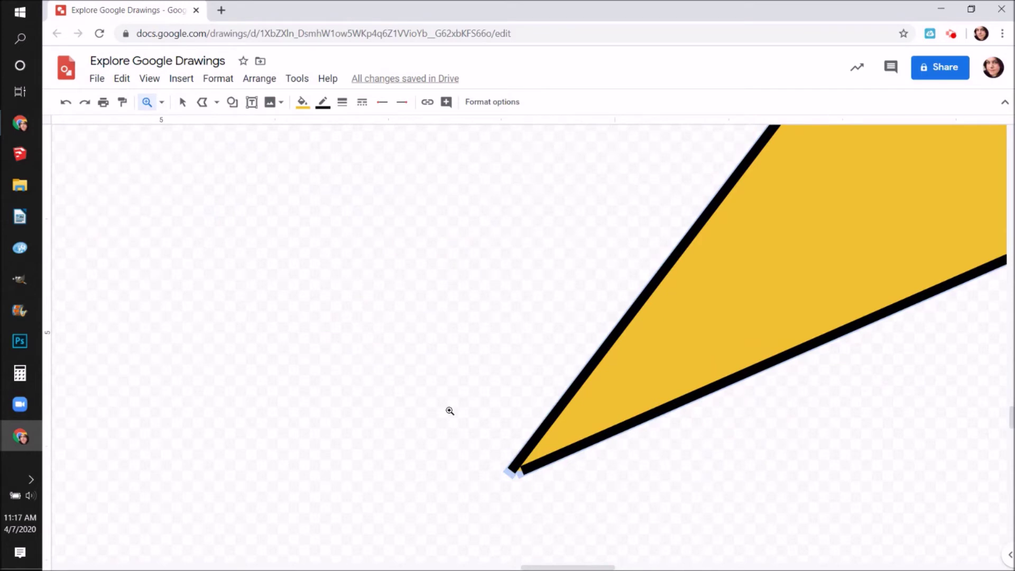
click(181, 102)
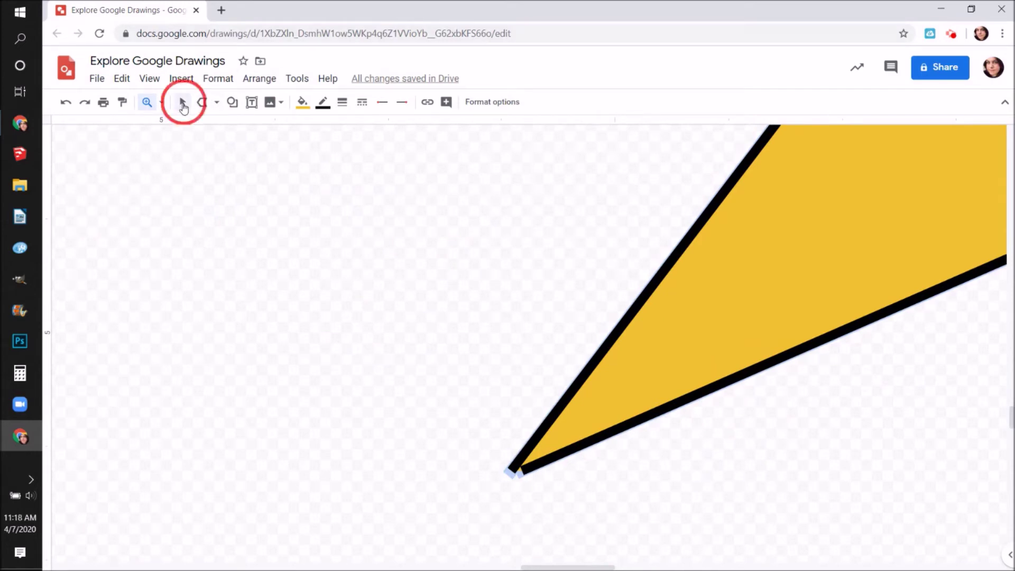
double_click(537, 462)
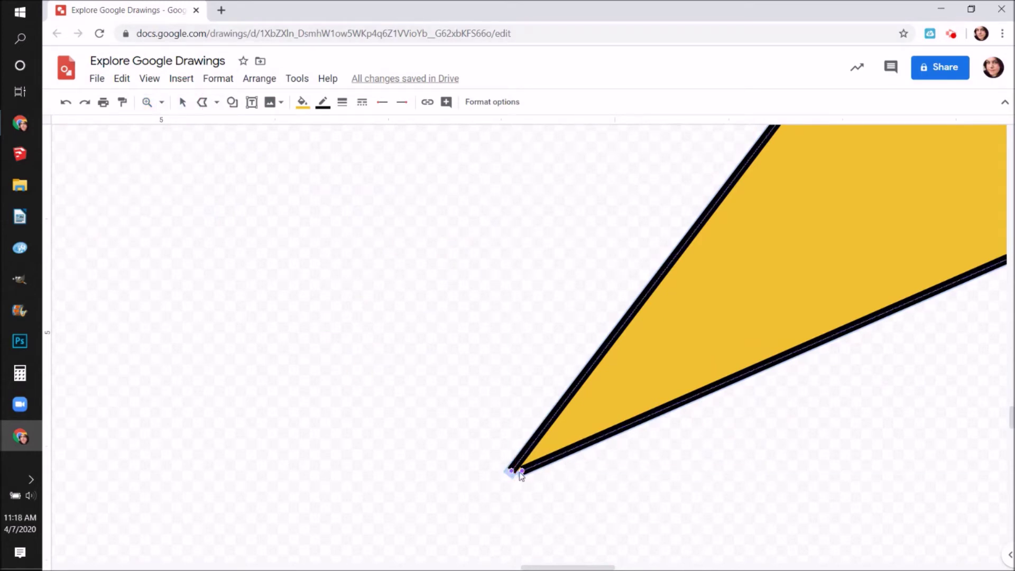
drag(520, 469, 512, 469)
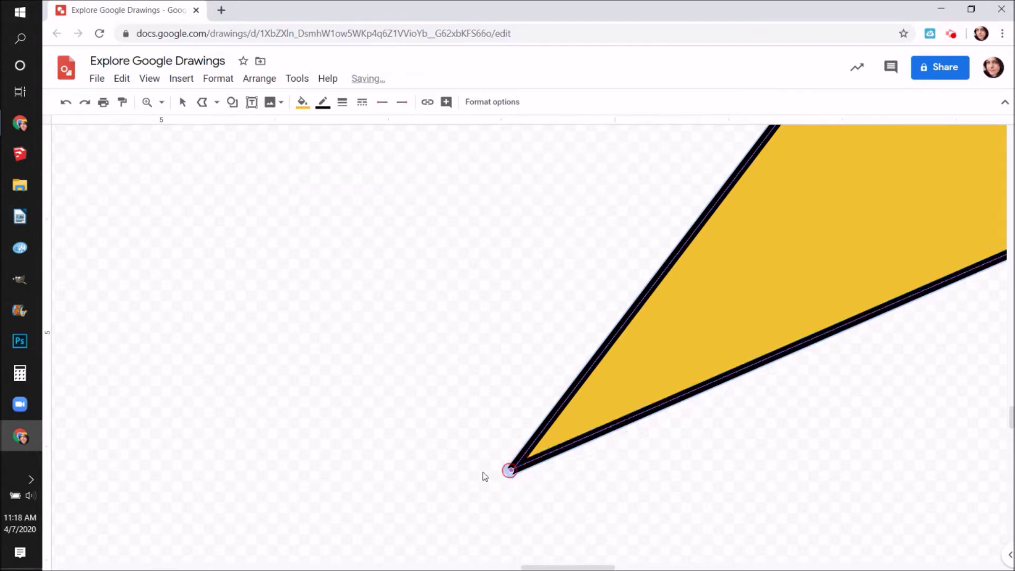
Pull the polyline's two endpoints apart at the lower-left tip, leaving an open gap of about 0.3 inch in the outline.
drag(529, 462, 671, 494)
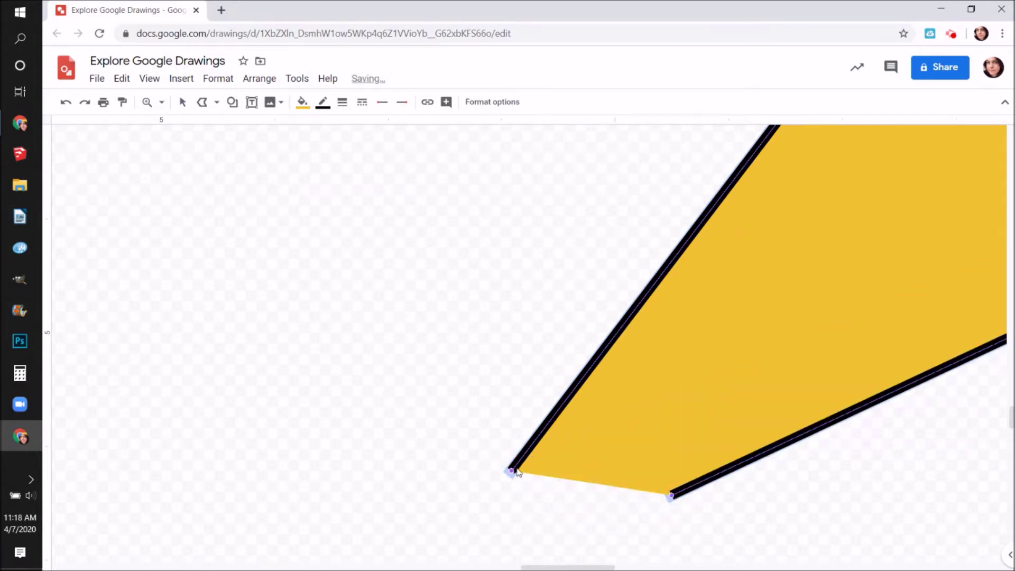
drag(509, 470, 506, 292)
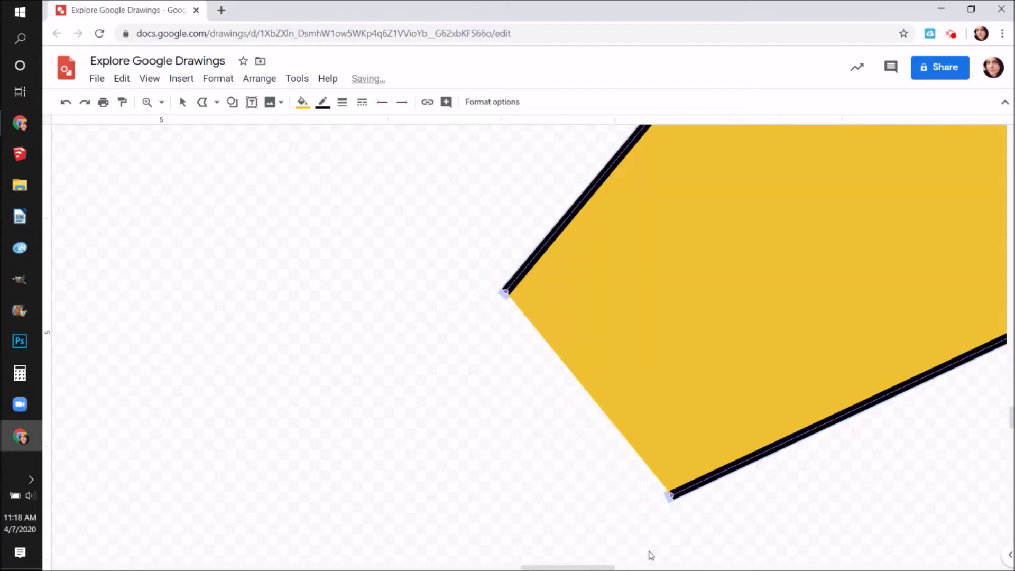
drag(672, 495, 703, 480)
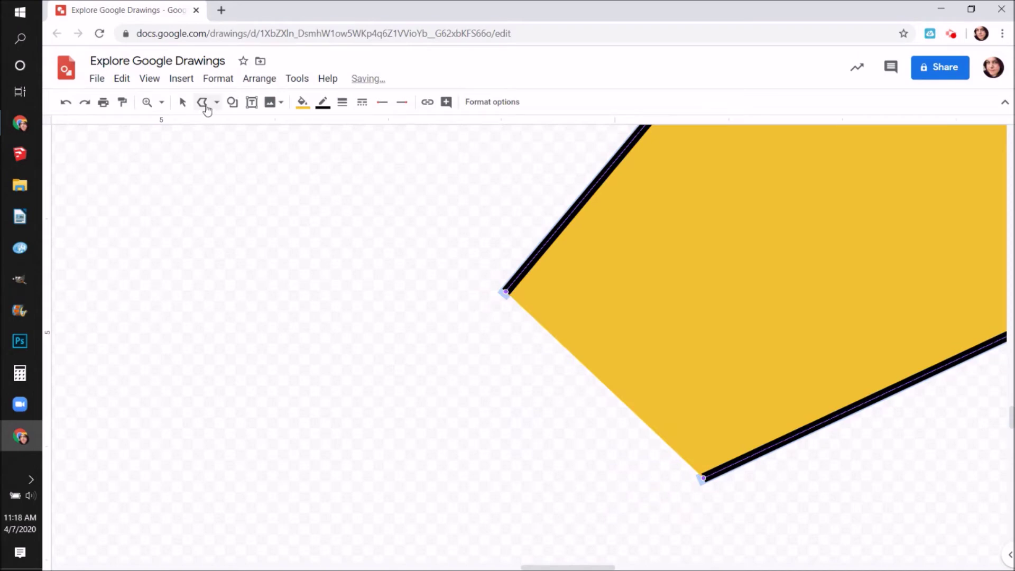
click(161, 102)
click(159, 127)
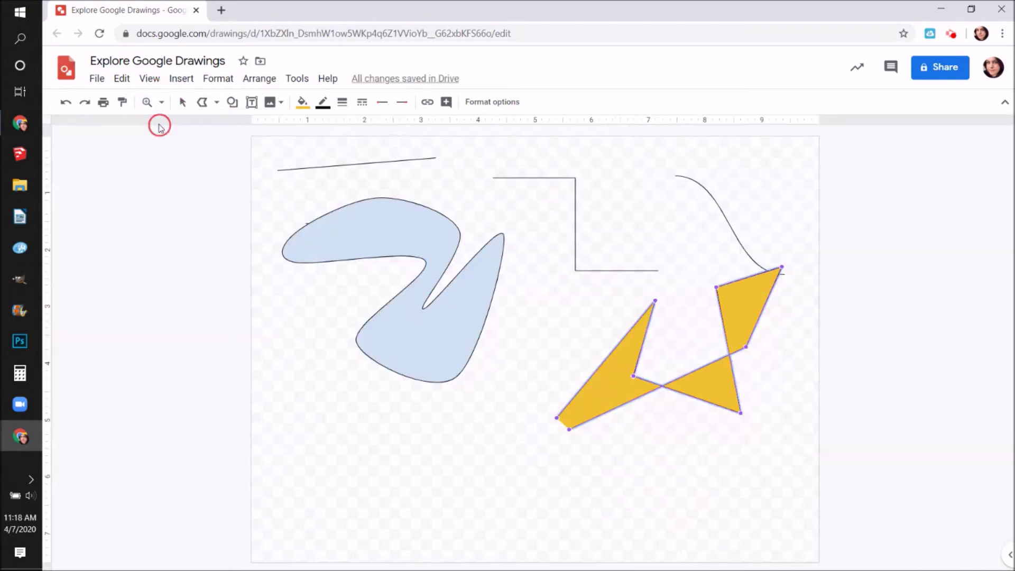
Draw a looping freehand scribble about 6.2 inches wide and 2.4 inches high across the lower part of the canvas.
click(217, 102)
click(216, 254)
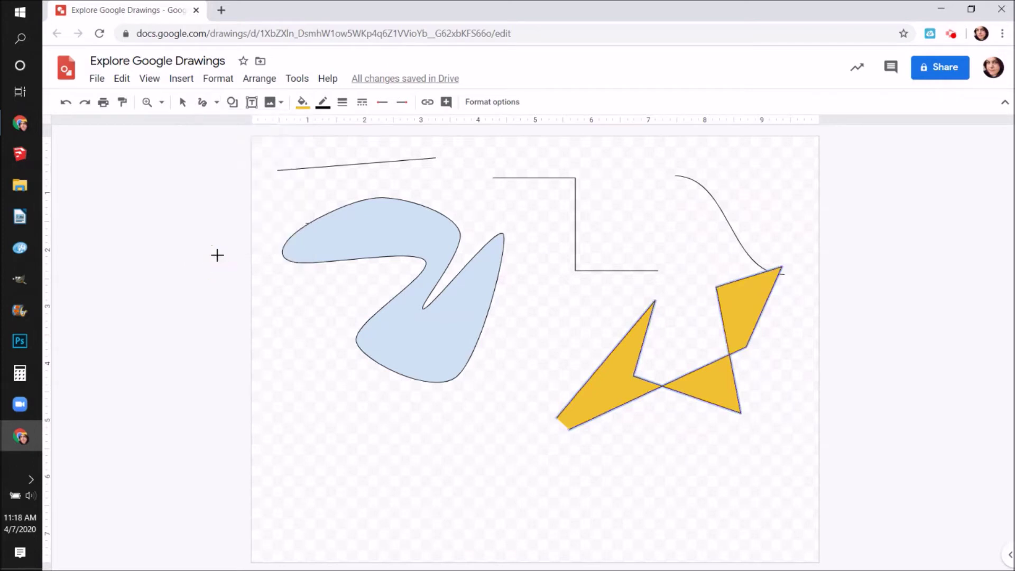
mouse_move(292, 449)
mouse_down()
mouse_move(329, 449)
mouse_move(366, 477)
mouse_move(420, 492)
mouse_move(469, 496)
mouse_move(478, 458)
mouse_move(640, 499)
mouse_move(586, 502)
mouse_move(444, 449)
mouse_move(356, 441)
mouse_move(325, 382)
mouse_move(304, 383)
mouse_move(297, 408)
mouse_up()
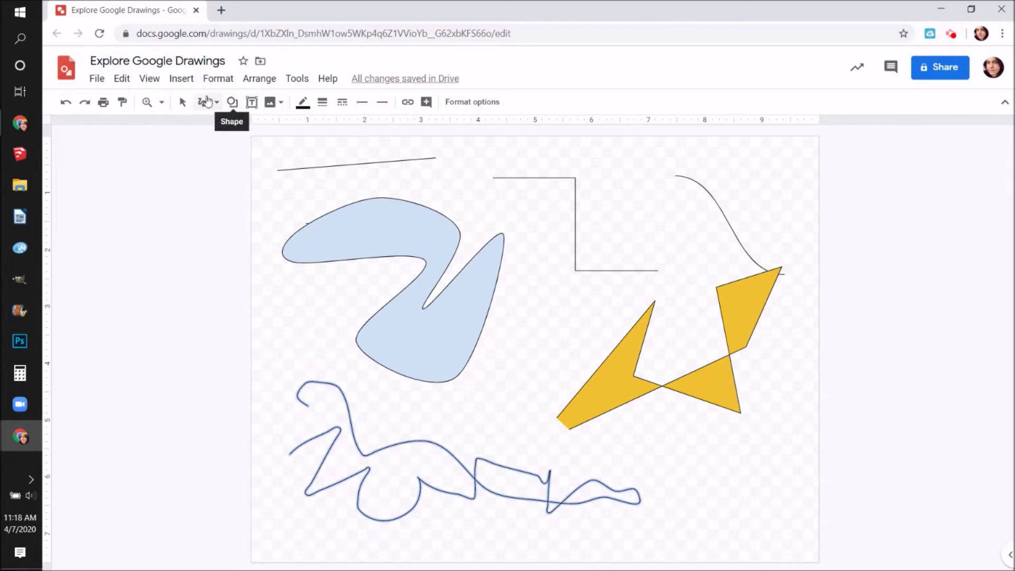
Widen the blue curved shape to about 4.9 inches by stretching its left side past the canvas edge.
click(182, 102)
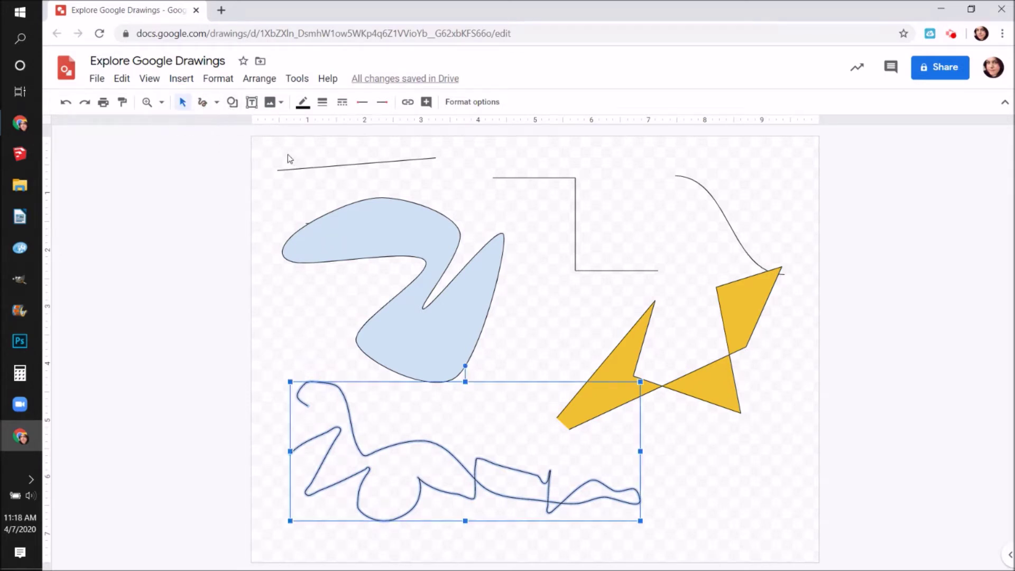
click(336, 226)
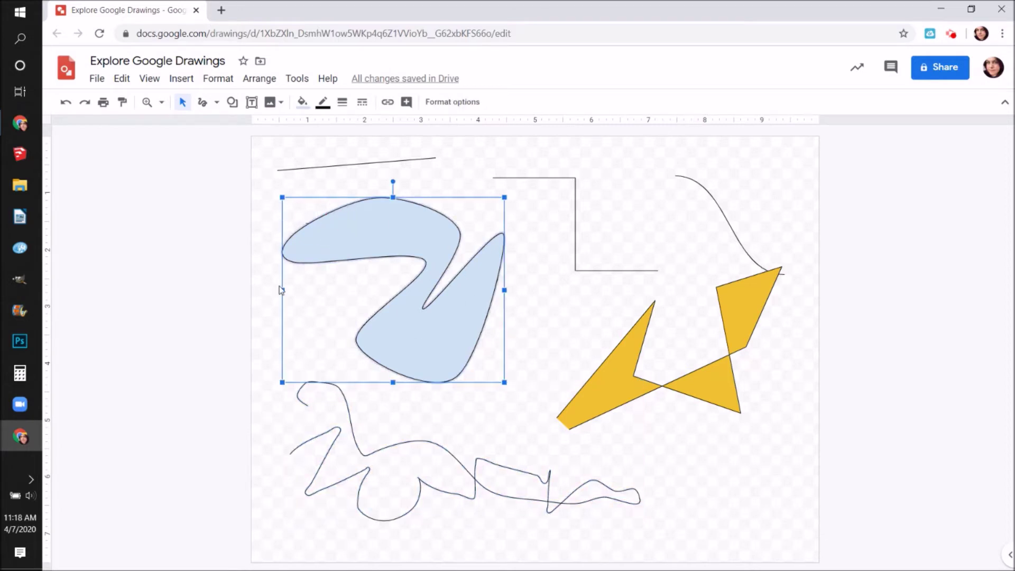
drag(282, 289, 224, 290)
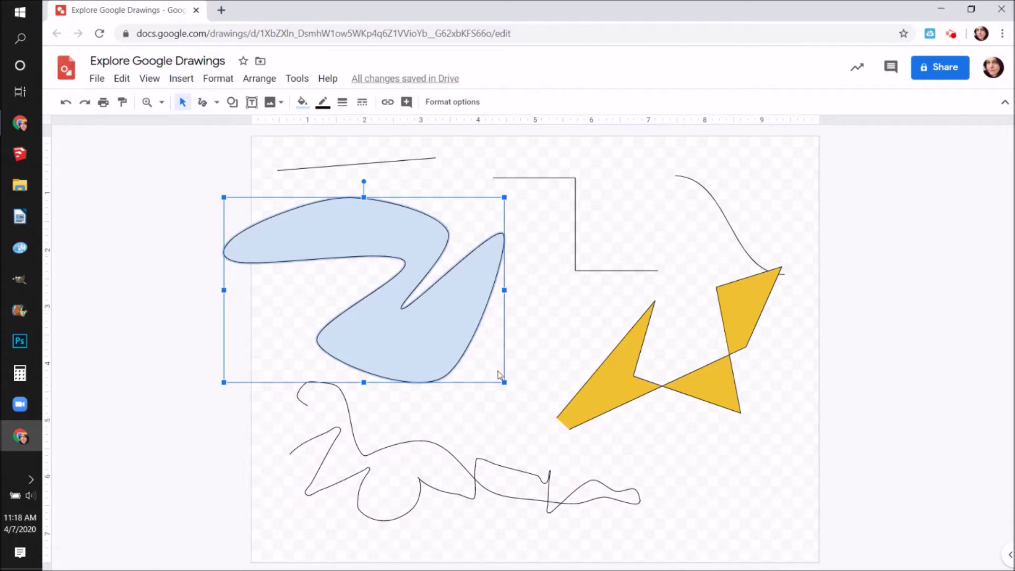
Resize the blue curved shape from its corners and rotate it a quarter turn counterclockwise.
drag(505, 382, 551, 437)
drag(386, 182, 325, 317)
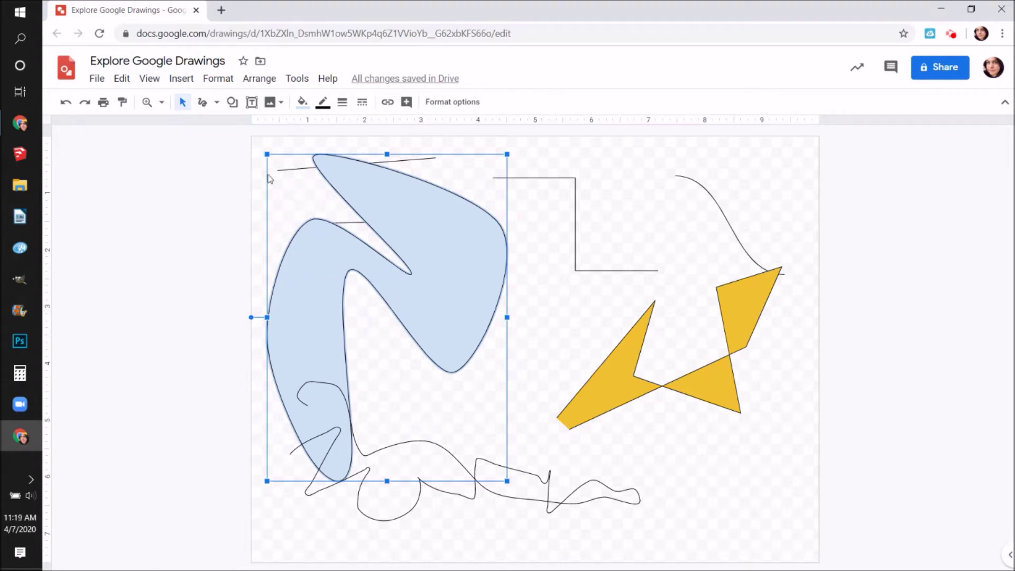
drag(267, 153, 397, 330)
drag(508, 330, 593, 213)
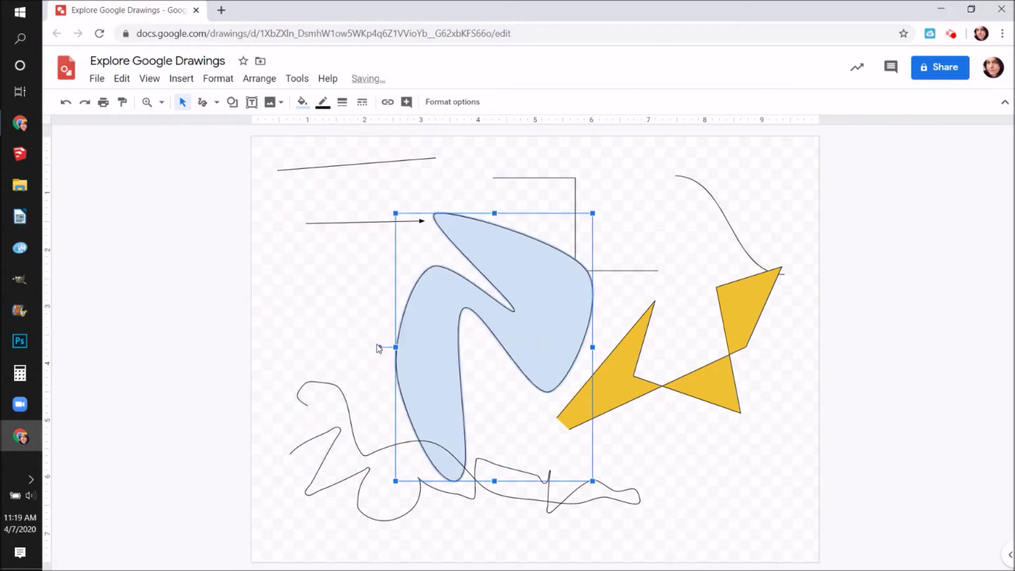
Rotate the blue shape back upright and shrink it to about 2.8 inches wide, placed between the arrow and the scribble.
drag(380, 346, 494, 216)
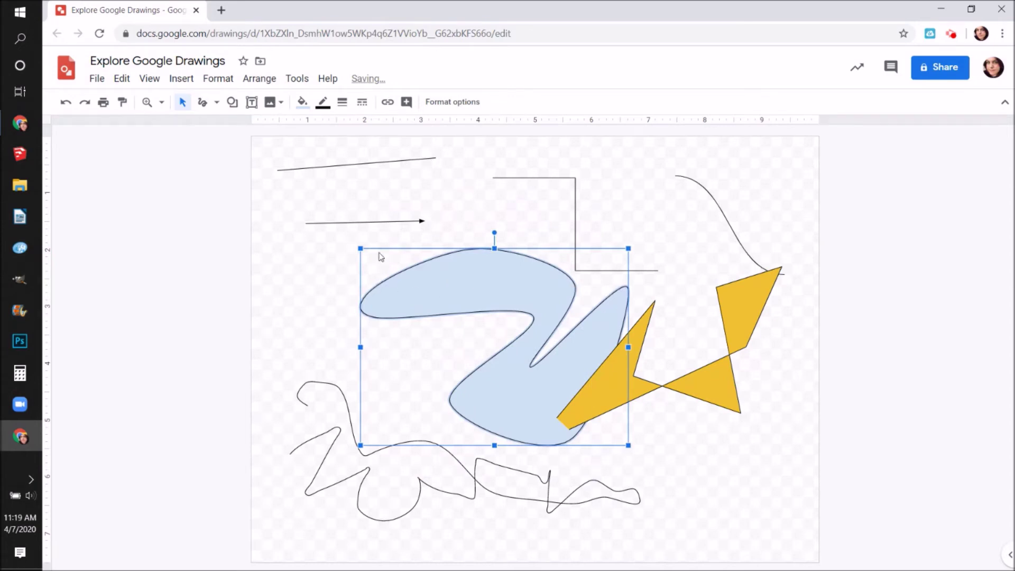
drag(361, 248, 469, 331)
drag(521, 349, 388, 286)
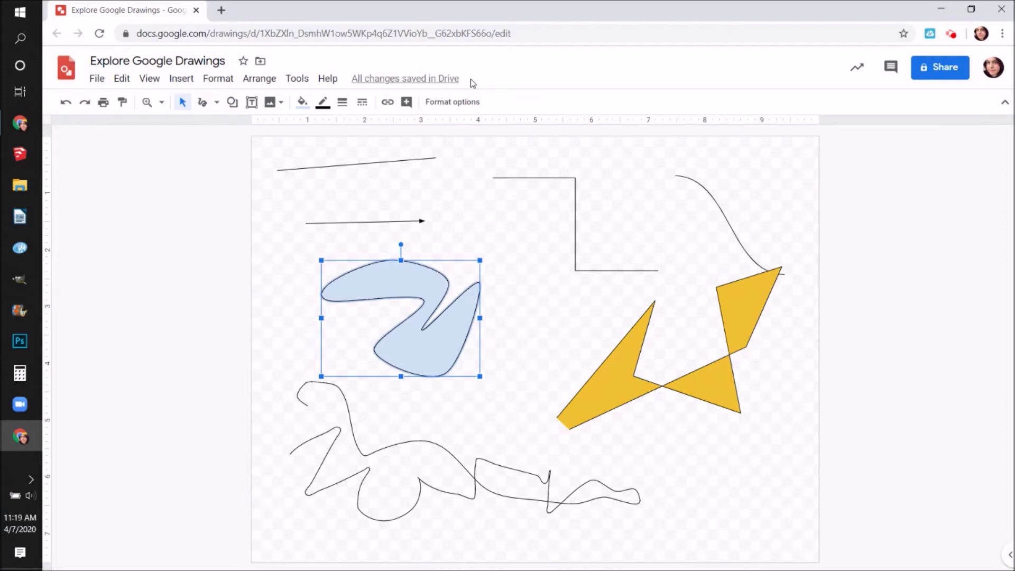
Undo all edits in the drawing until the canvas is empty.
key(ctrl+z)
key(ctrl+z)
key(ctrl+z)
key(ctrl+z)
key(ctrl+z)
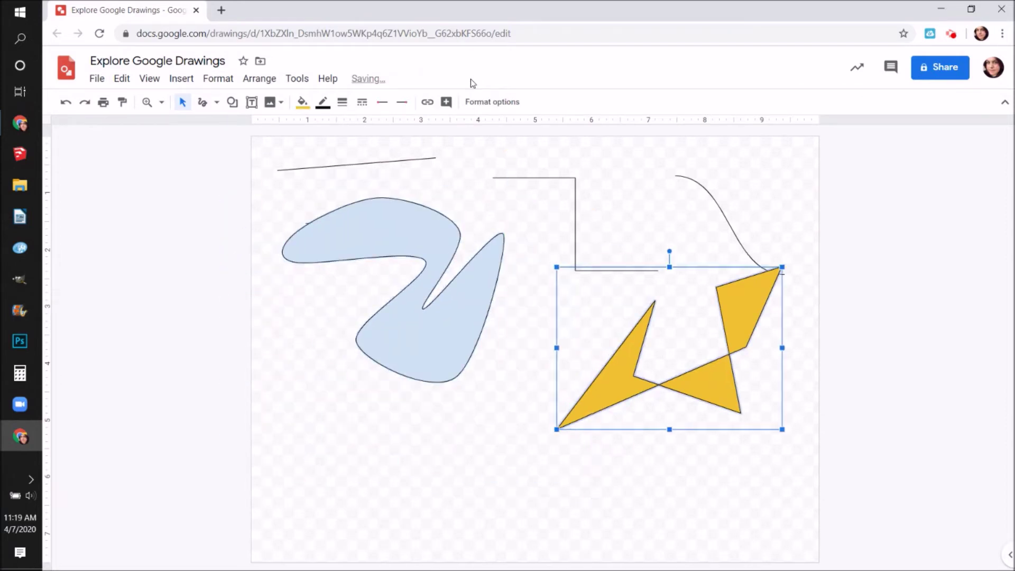
key(ctrl+z)
key(ctrl+z)
key(ctrl+z)
key(ctrl+z)
key(ctrl+z)
key(ctrl+z)
key(ctrl+z)
key(ctrl+z)
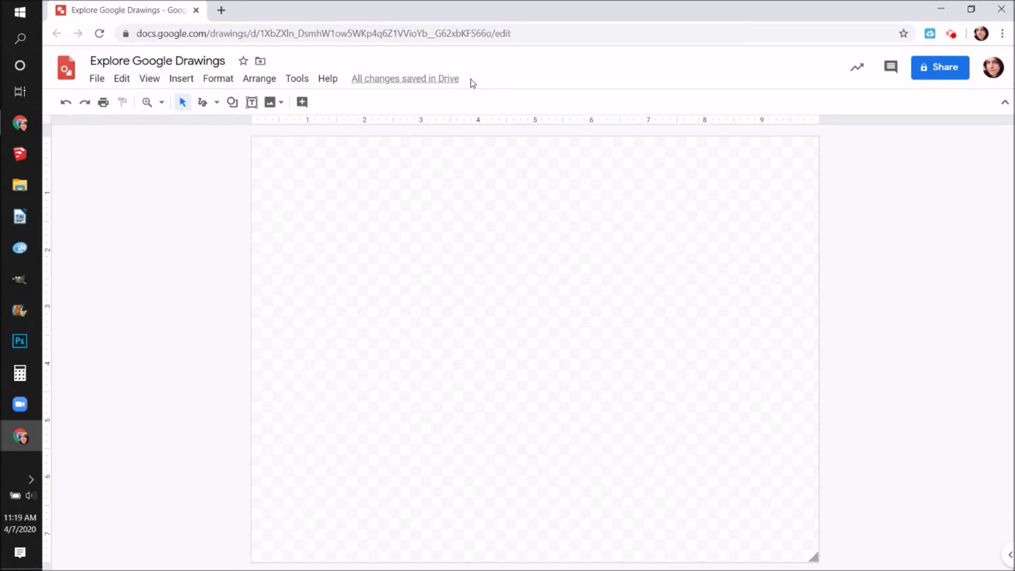
Redo all the undone edits up to the blue shape's small upright version between the arrow and the scribble.
click(86, 104)
click(84, 102)
click(84, 102)
click(84, 102)
click(84, 102)
click(84, 102)
click(85, 102)
click(85, 102)
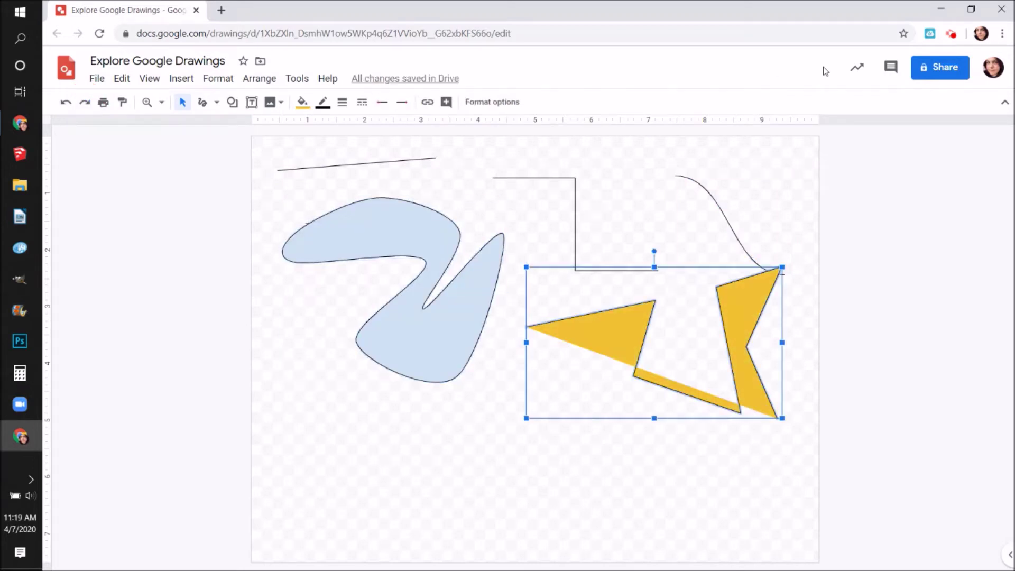
key(ctrl+y)
key(ctrl+y)
key(ctrl+y)
key(ctrl+y)
key(ctrl+y)
key(ctrl+y)
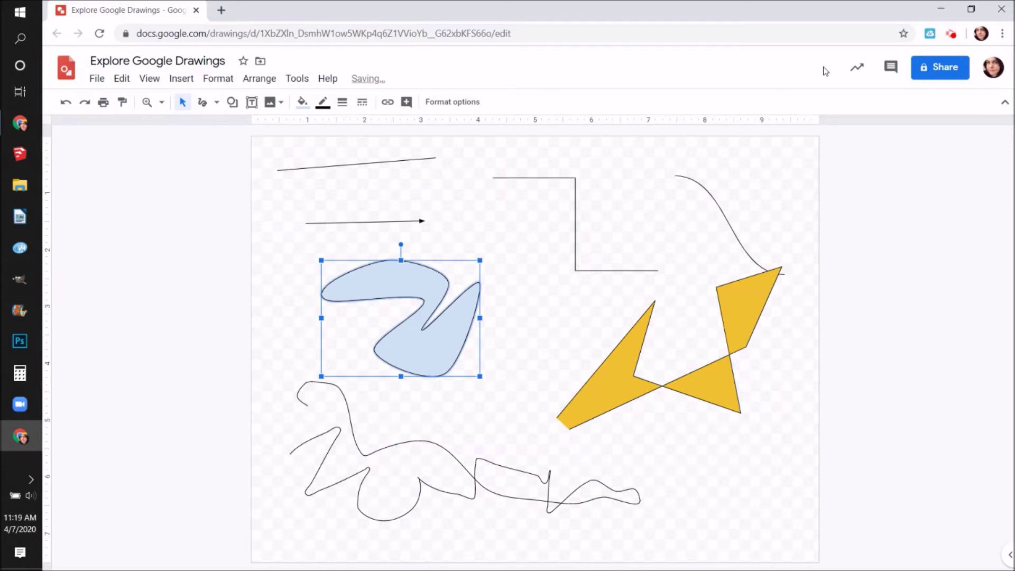
Undo the blue shape's changes back to its original form, and redo only the stretch of its left side.
key(ctrl+y)
key(ctrl+y)
key(ctrl+y)
key(ctrl+y)
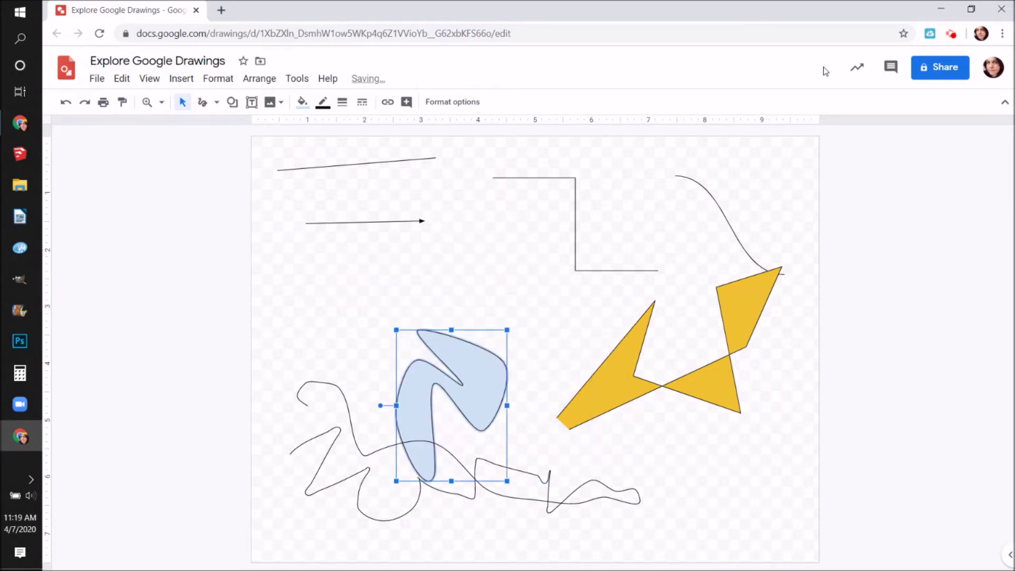
key(ctrl+z)
key(ctrl+z)
key(ctrl+z)
key(ctrl+z)
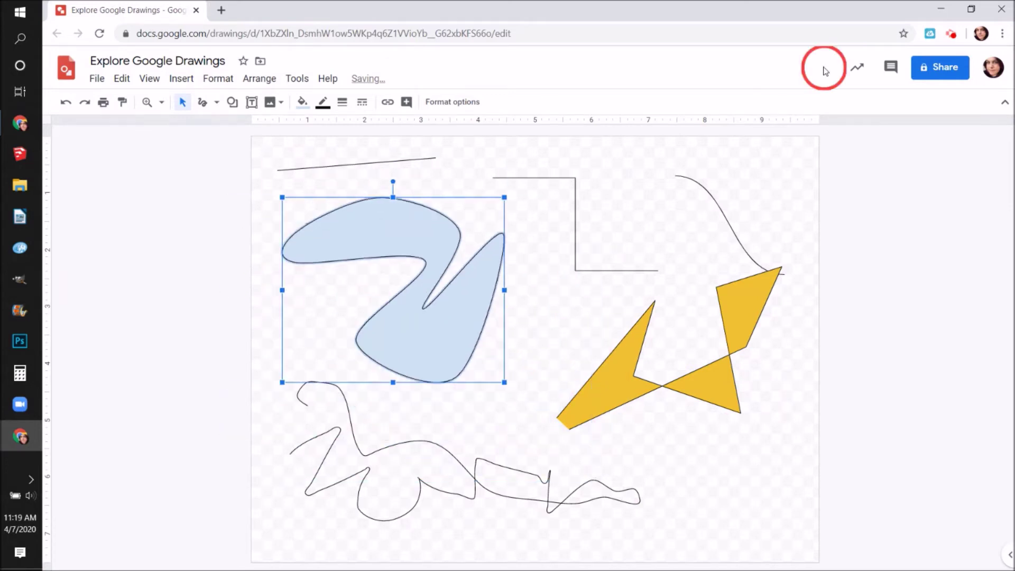
key(ctrl+y)
key(ctrl+y)
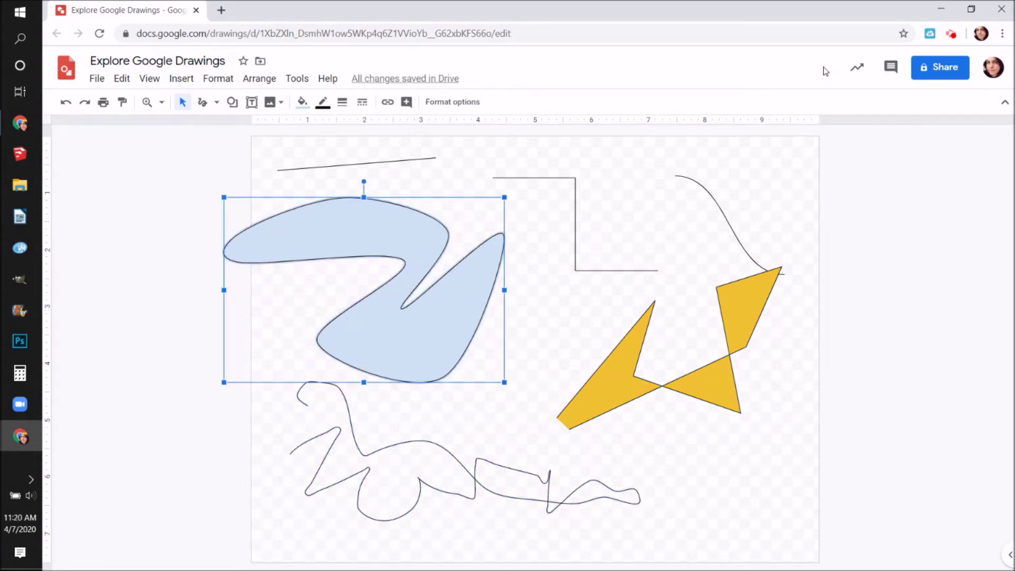
Shrink the blue shape to about 2.5 inches wide and place it between the arrow and the scribble.
drag(281, 232, 391, 322)
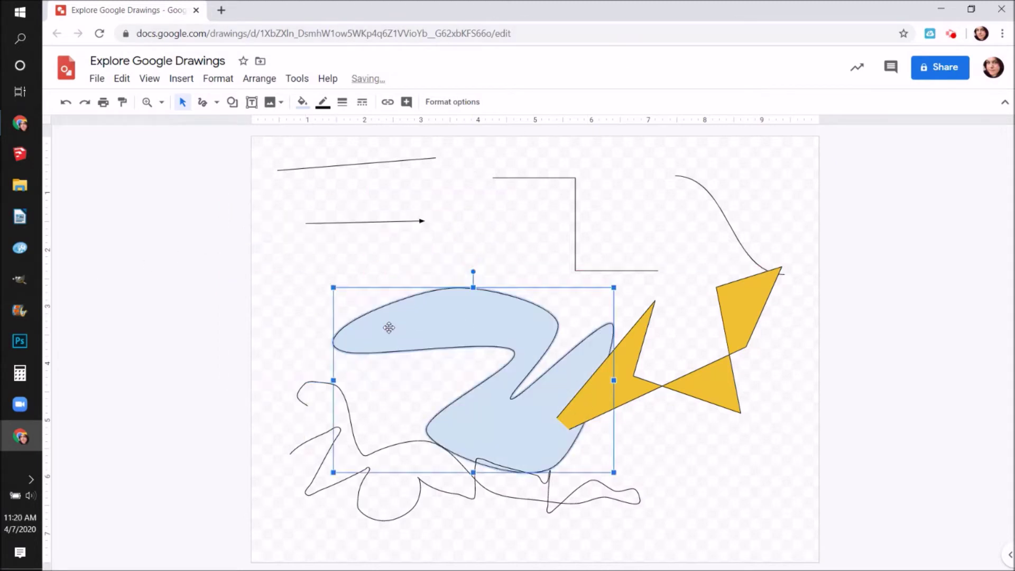
drag(336, 290, 473, 369)
drag(379, 310, 308, 280)
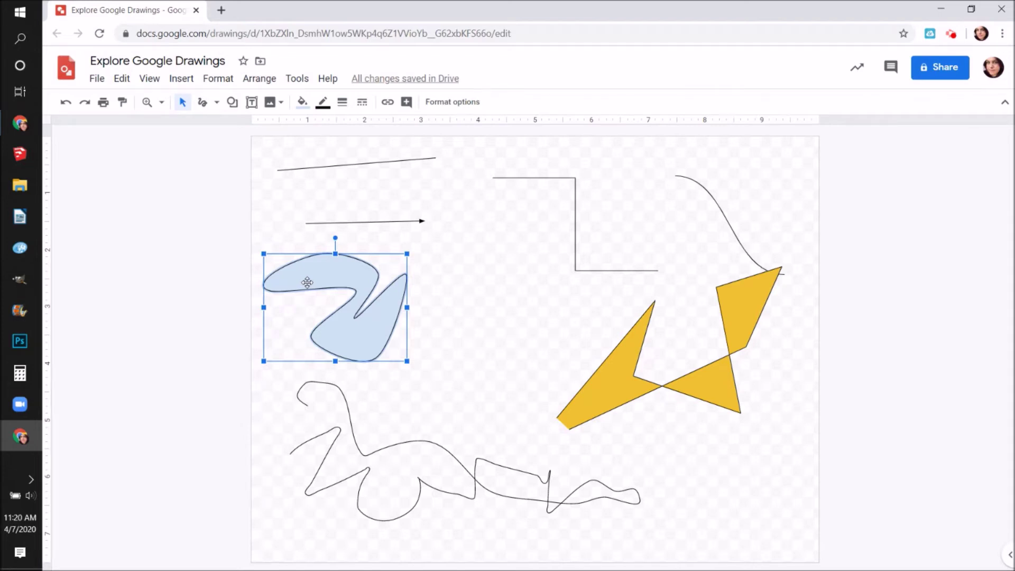
click(598, 401)
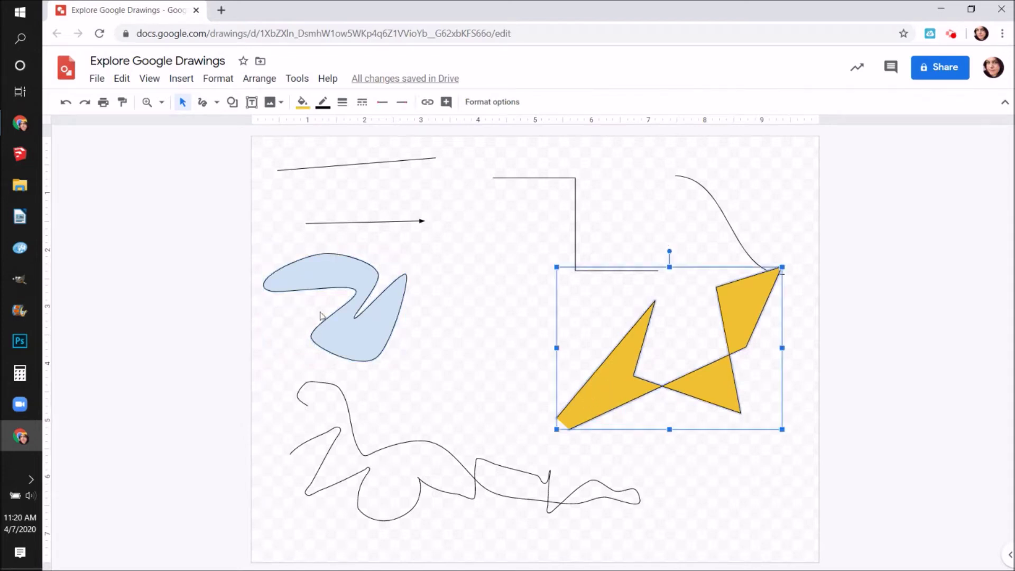
click(299, 169)
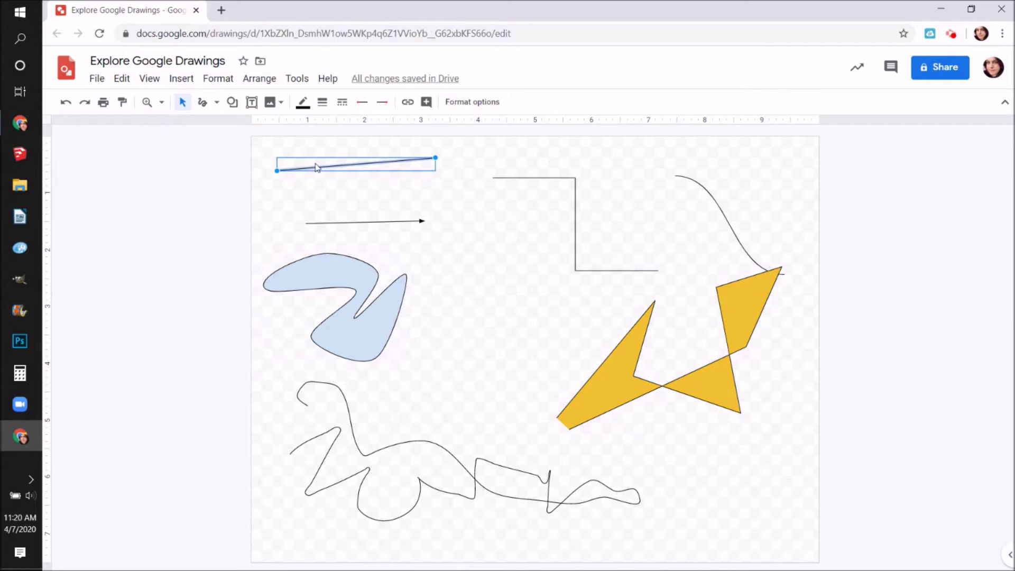
click(302, 193)
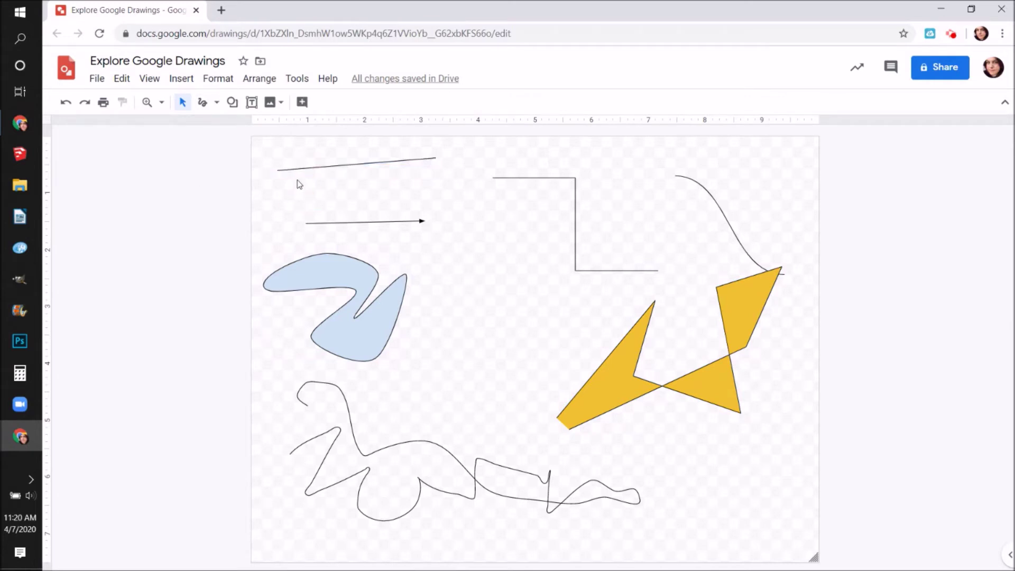
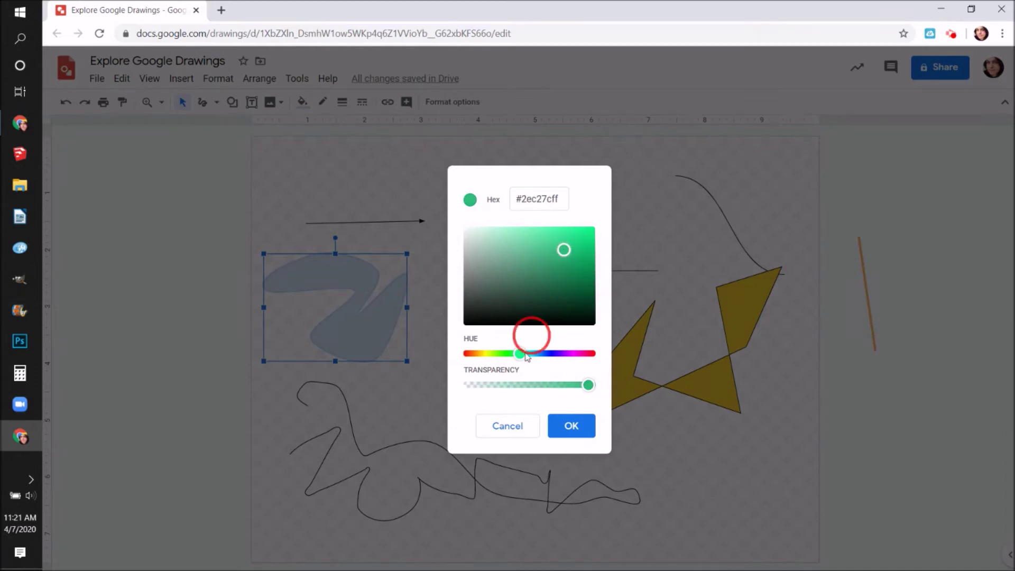
Give the blue shape the semi-transparent green fill #2ec27cbe and move it onto the lower-left arm of the yellow shape.
drag(590, 391, 559, 385)
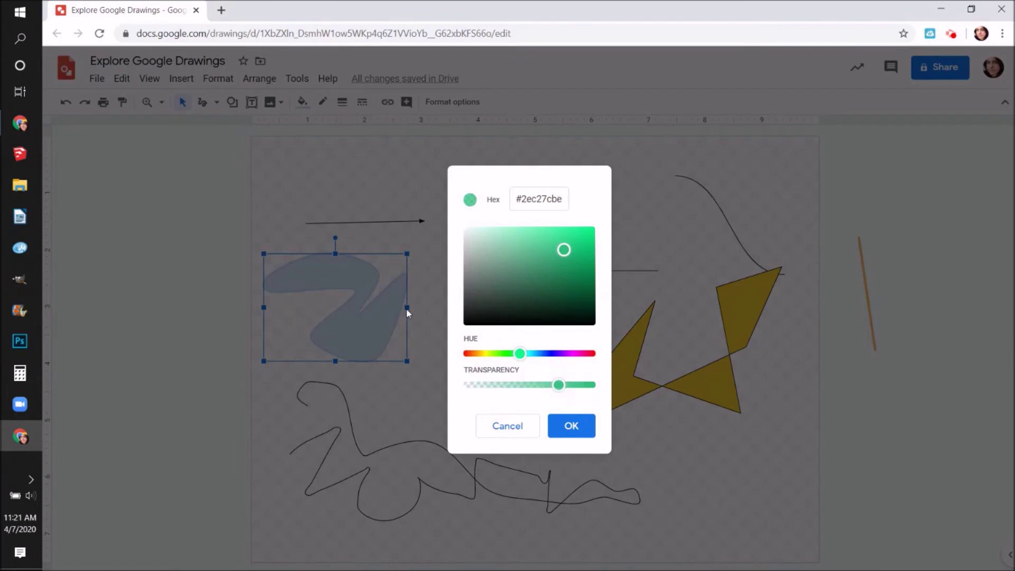
click(576, 432)
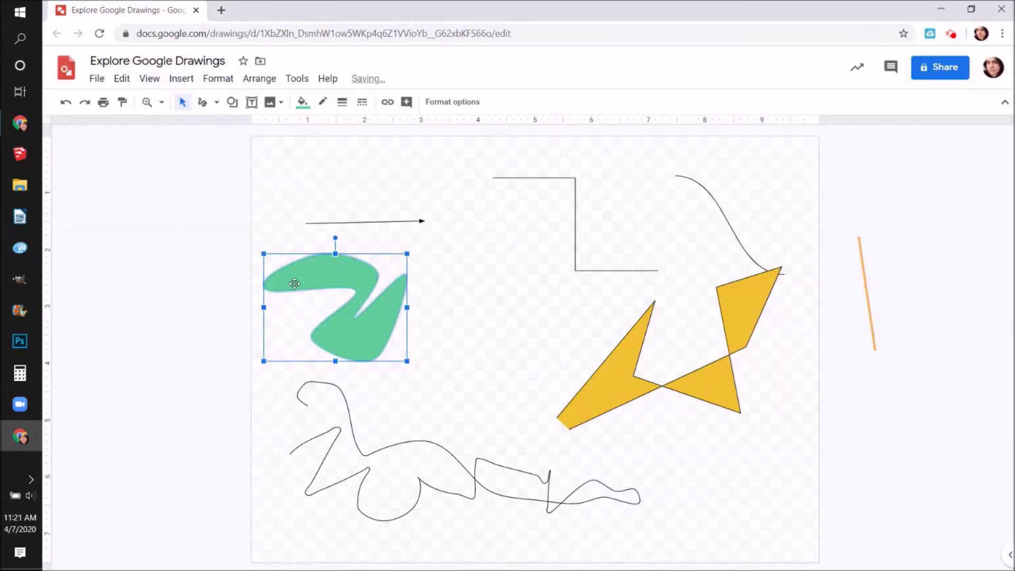
drag(324, 268, 366, 308)
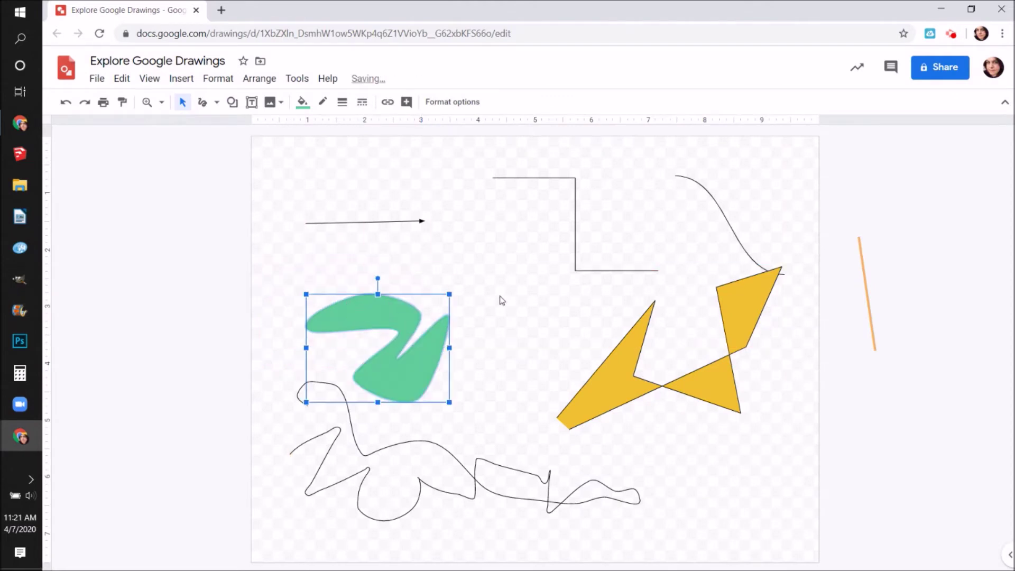
drag(412, 351, 599, 400)
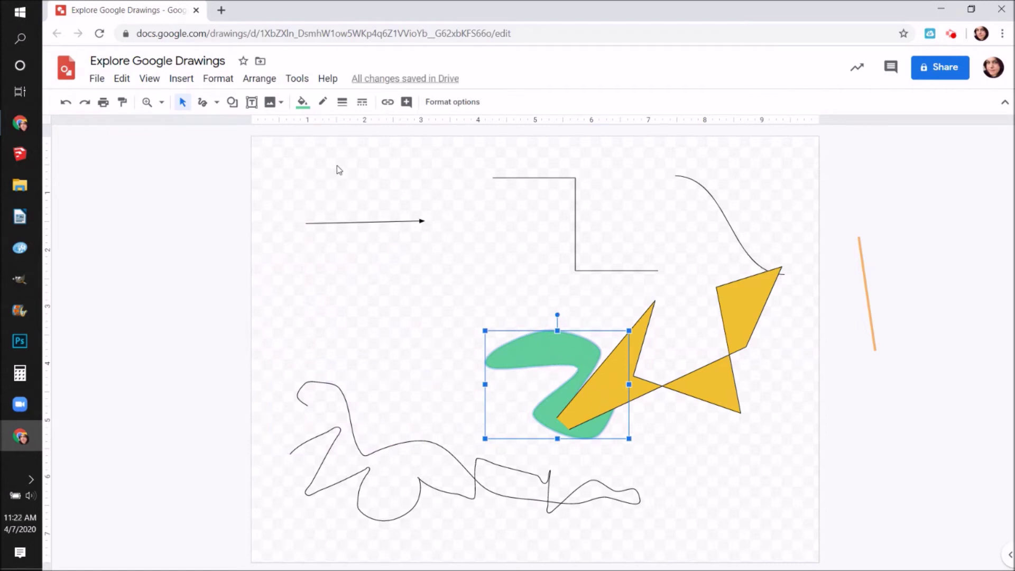
Bring the green shape in front of the yellow one and shift it slightly up and left over the yellow tip.
click(257, 81)
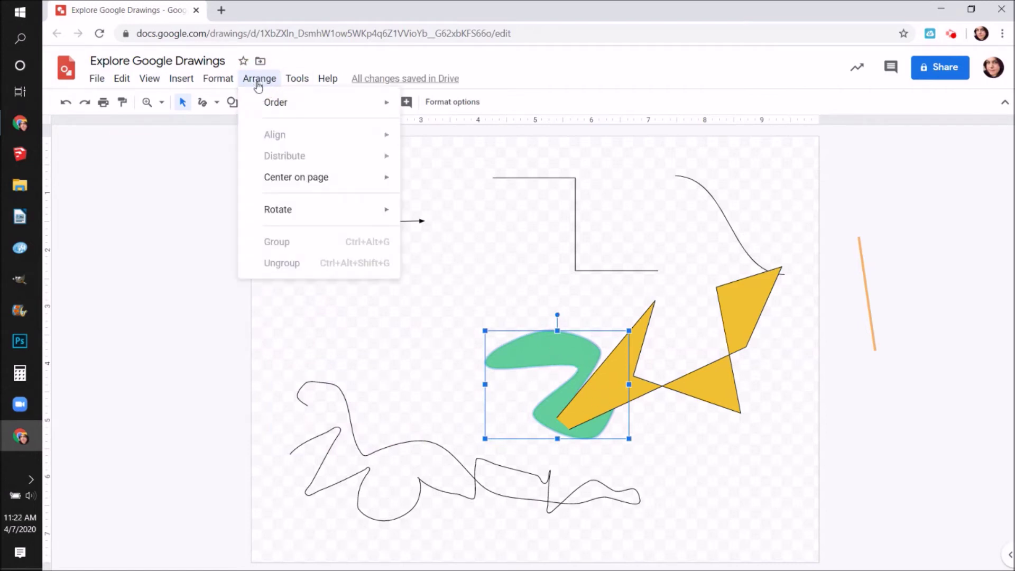
mouse_move(275, 104)
click(426, 106)
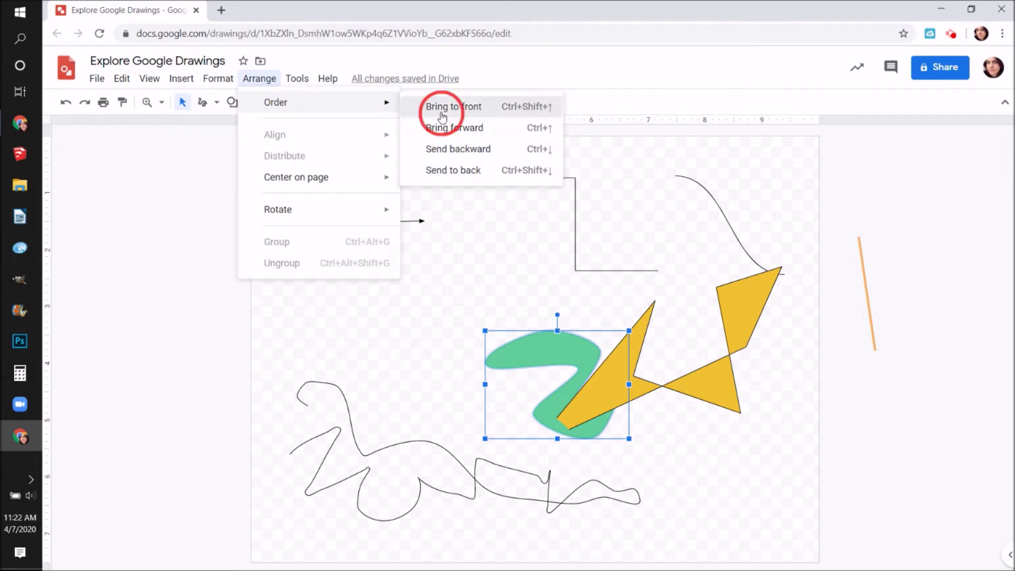
drag(579, 358, 563, 339)
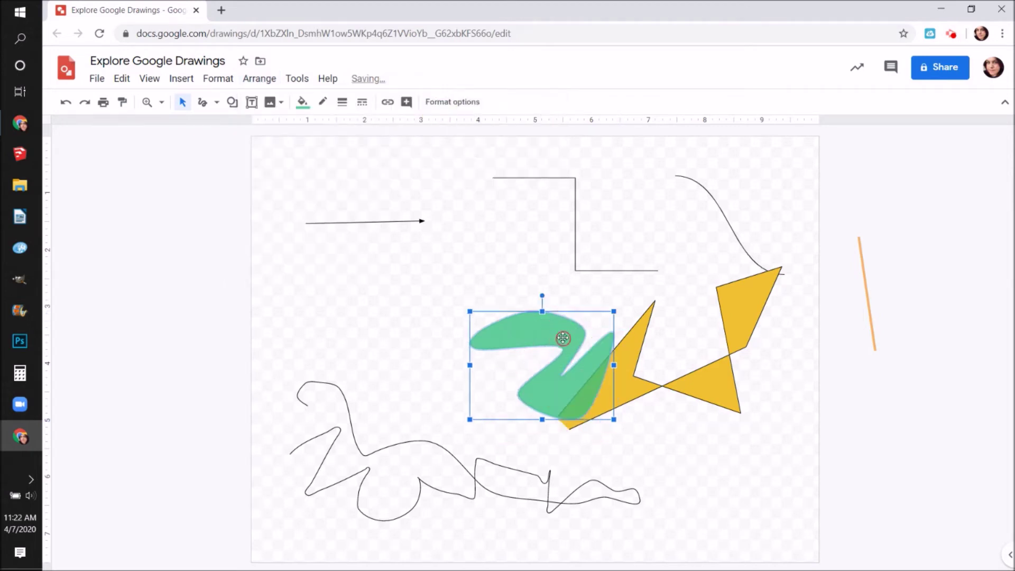
Change the green shape's fill to the fully opaque custom color #2ec27cff.
click(302, 103)
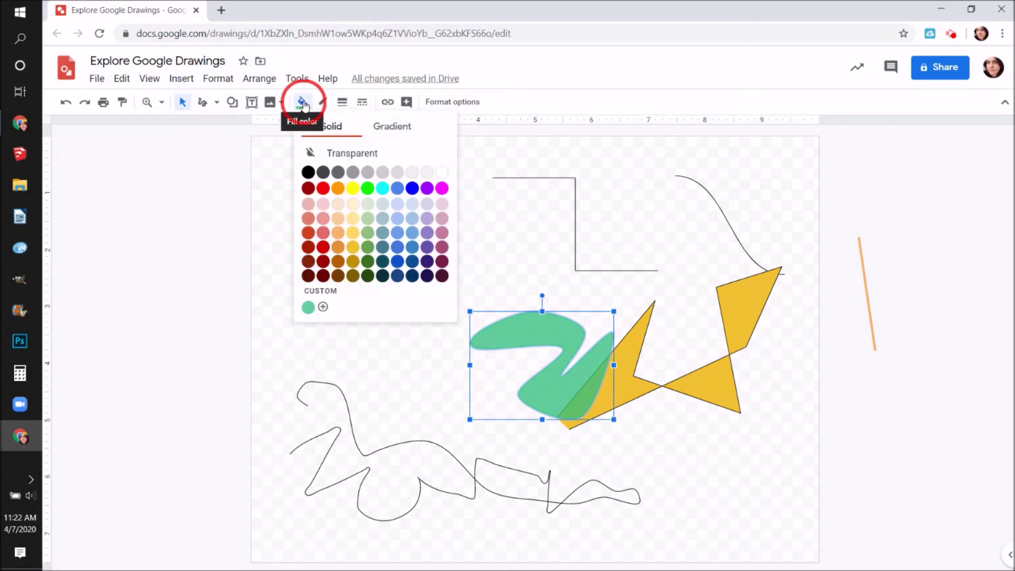
click(308, 307)
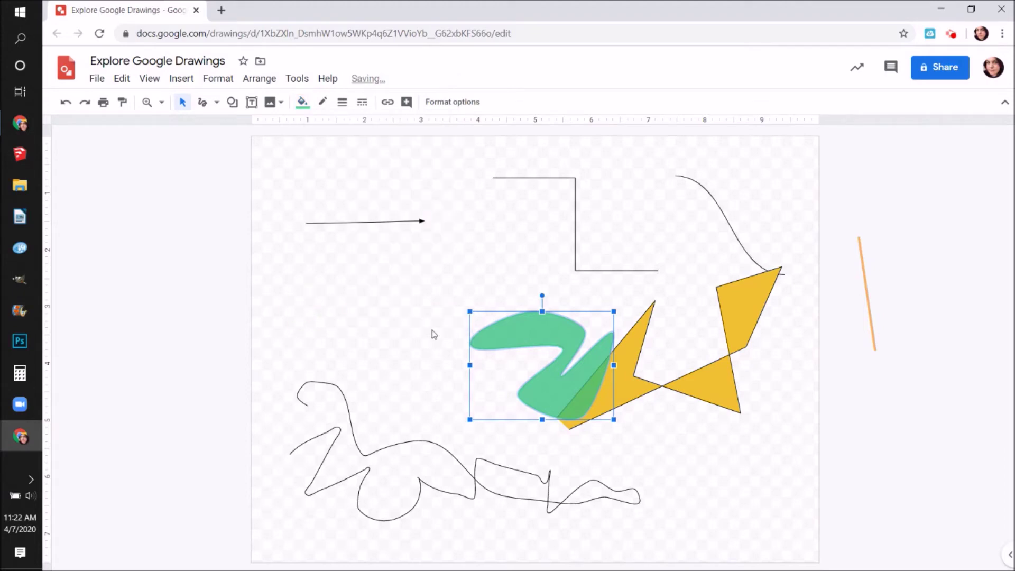
click(302, 103)
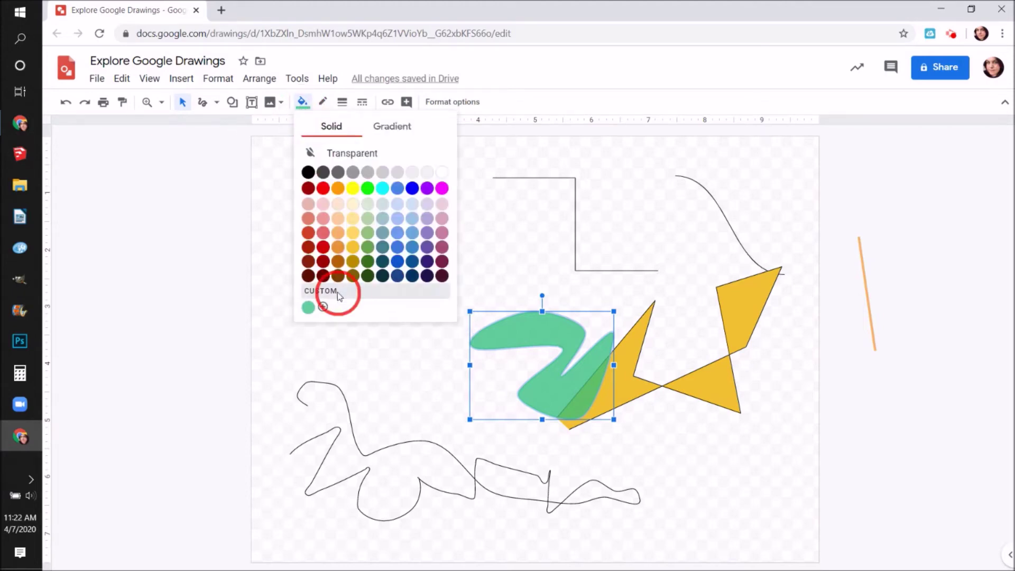
click(324, 305)
drag(560, 390, 607, 389)
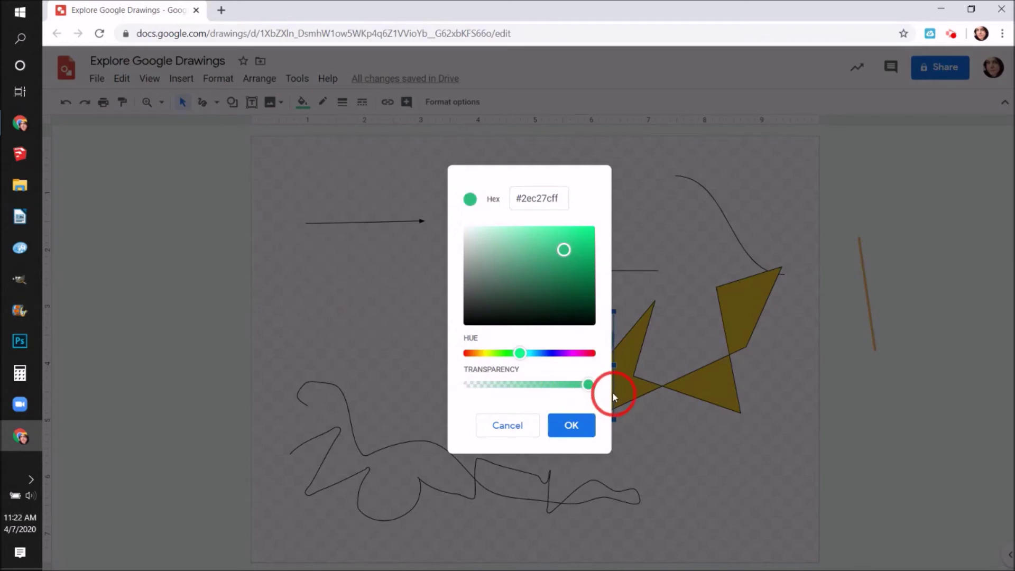
click(577, 431)
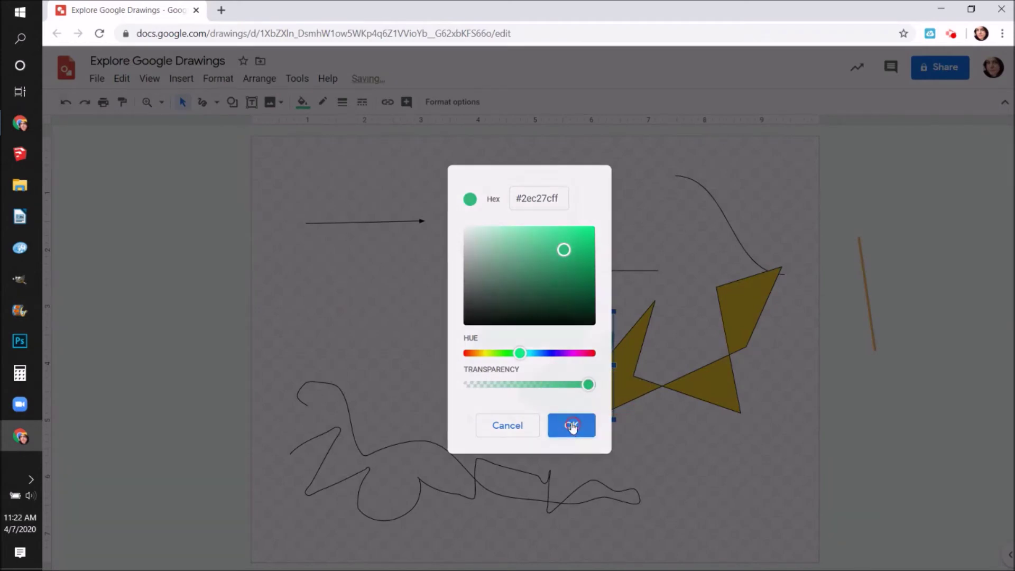
Move the green shape further over the yellow one and send it backward stepwise until it lies behind the yellow shape.
drag(595, 384, 632, 375)
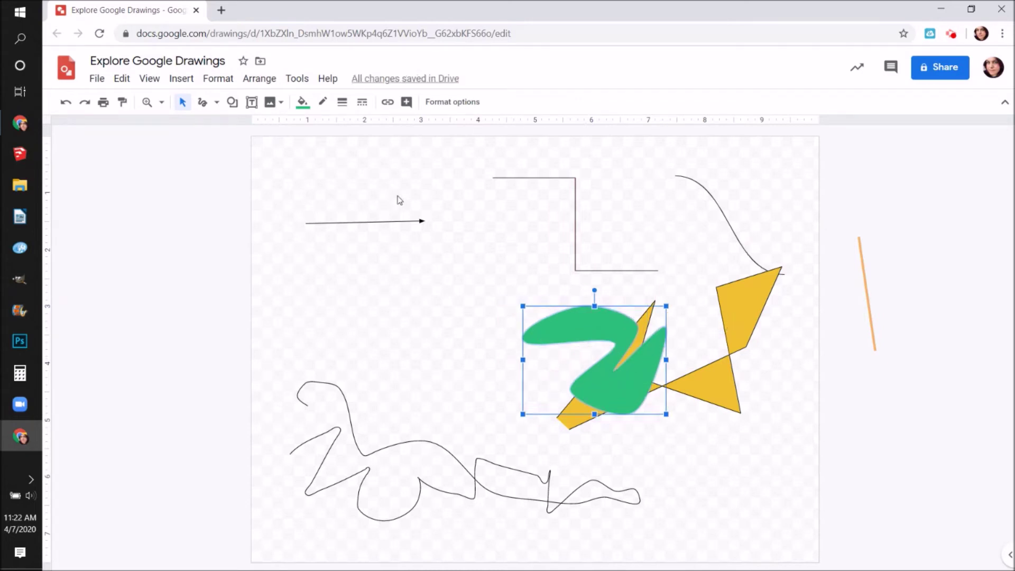
click(258, 80)
mouse_move(272, 104)
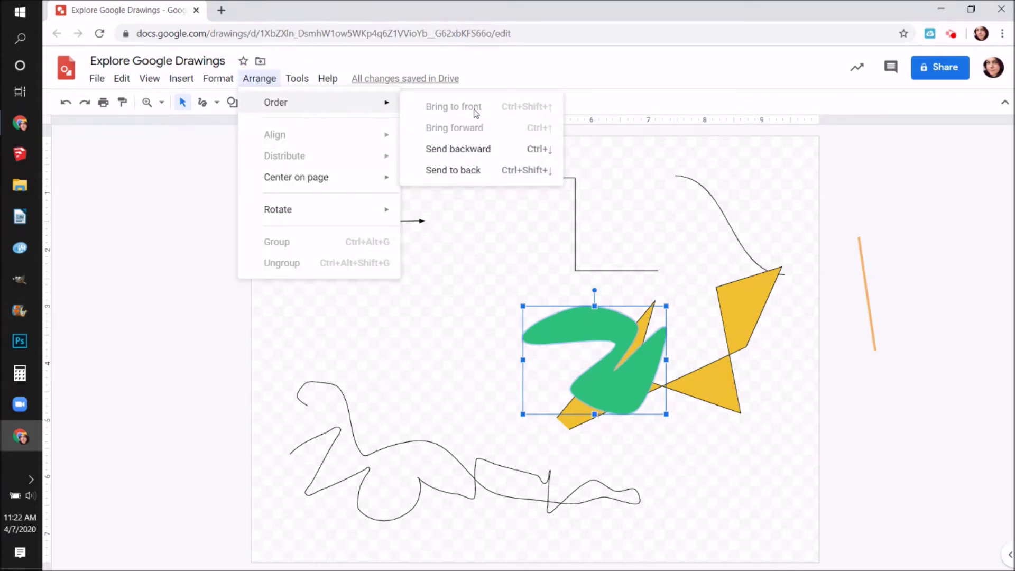
click(464, 151)
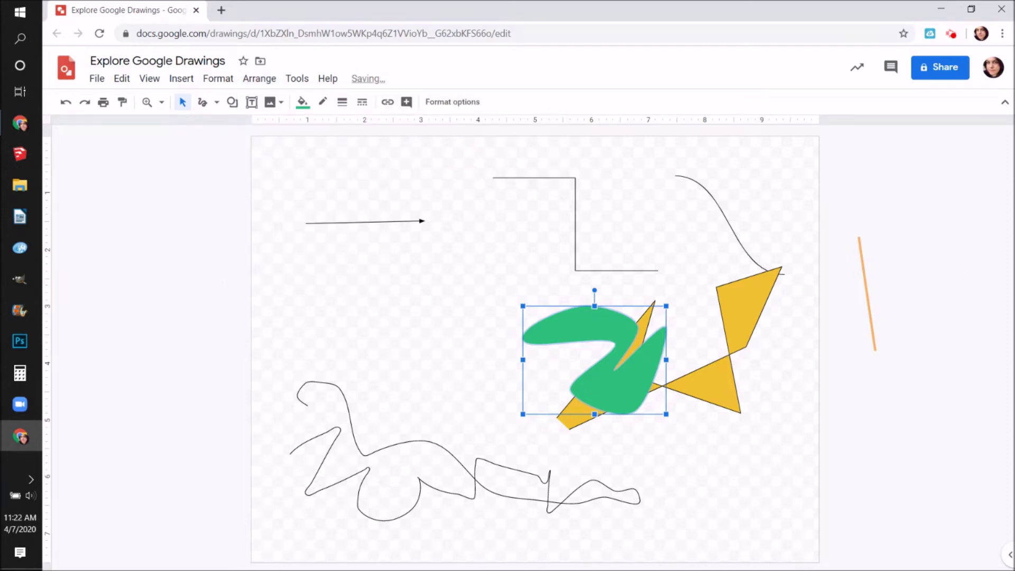
key(ctrl+Down)
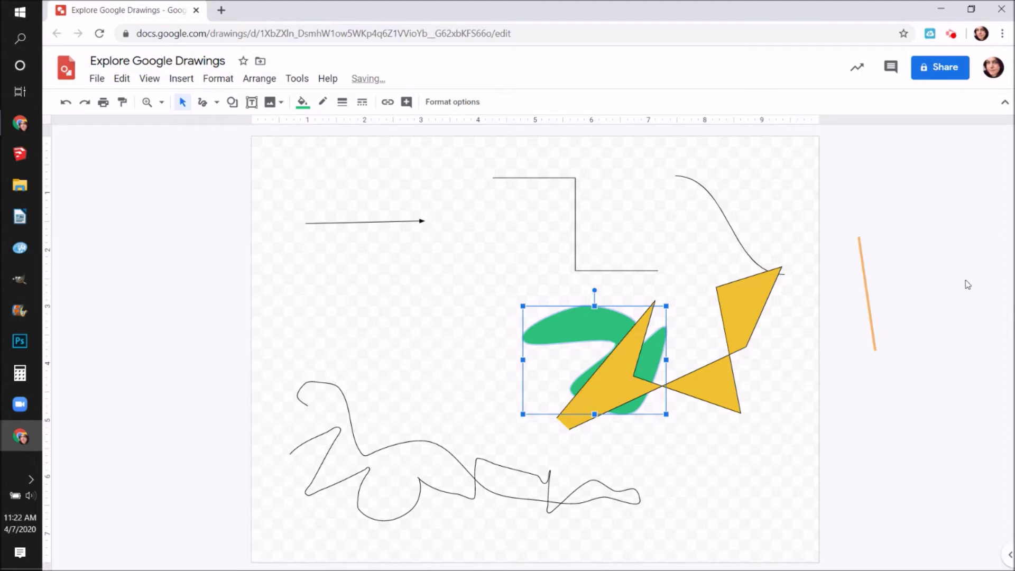
Move the green shape up onto the elbow connector, then lay the arrow across it, brought to the front.
drag(564, 325, 555, 222)
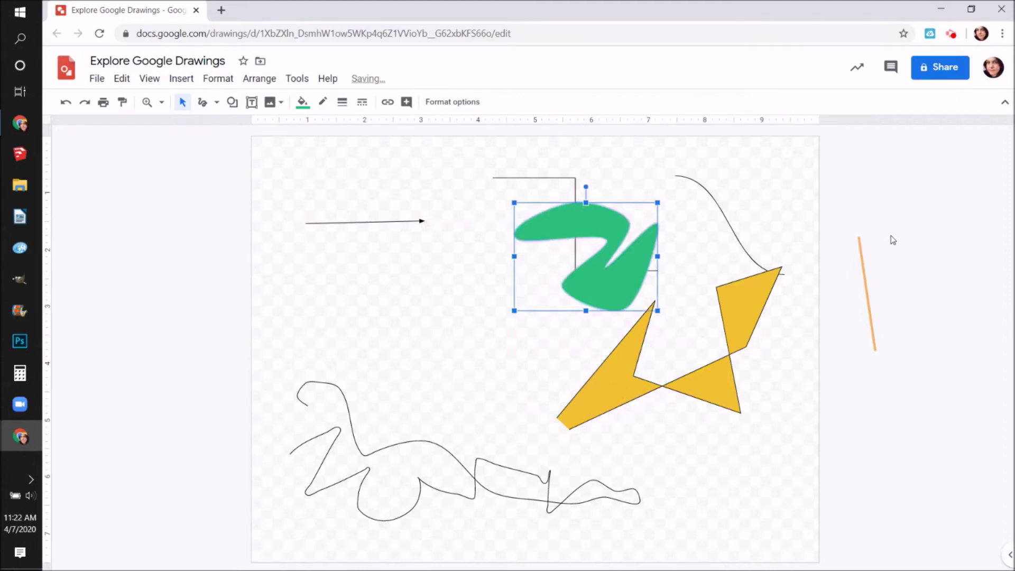
click(361, 223)
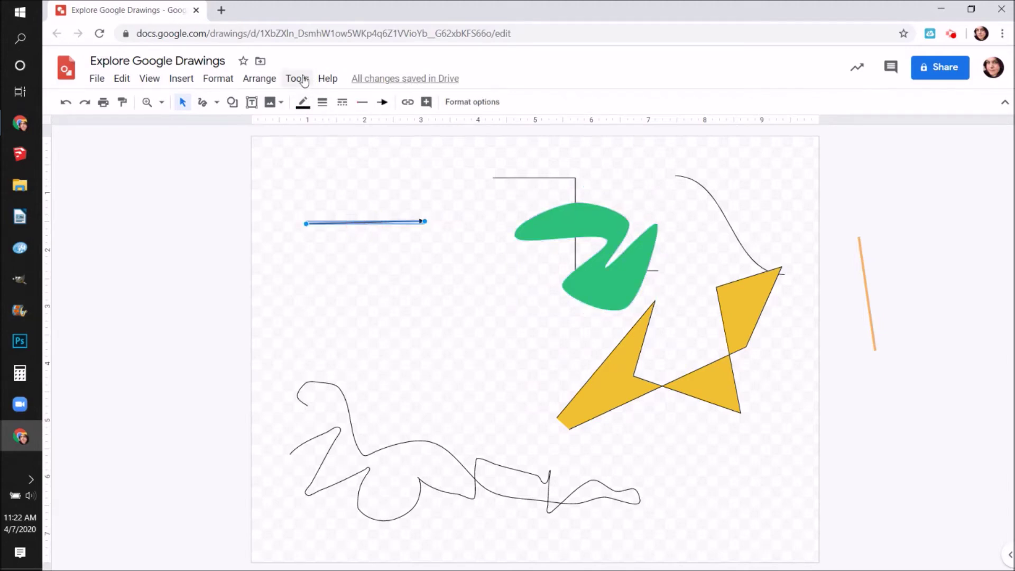
click(259, 80)
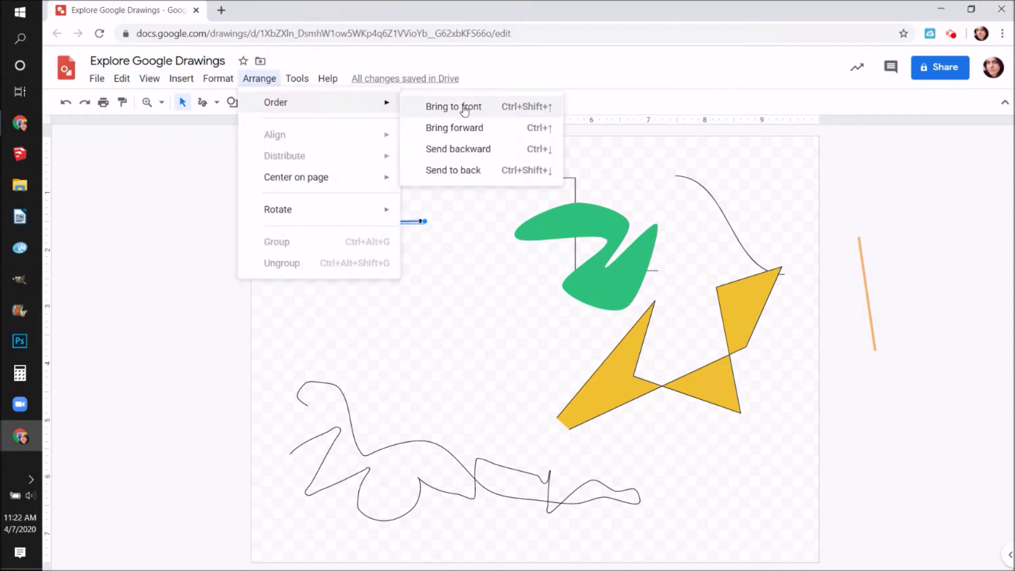
click(462, 105)
drag(386, 223, 581, 225)
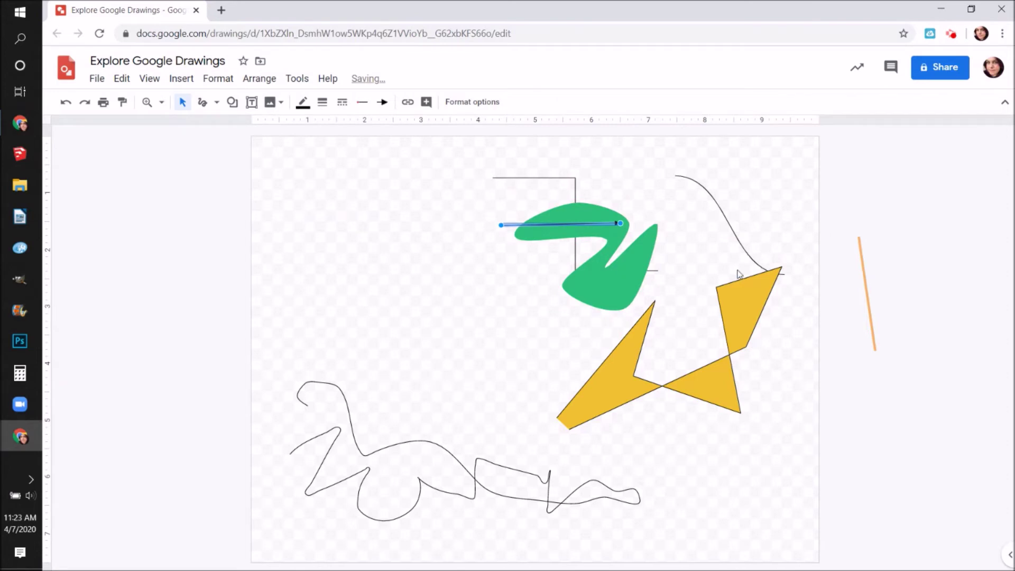
Move the yellow shape to the upper-left part of the canvas and lay the arrow across its crossing point.
drag(617, 362, 373, 290)
drag(579, 229, 454, 288)
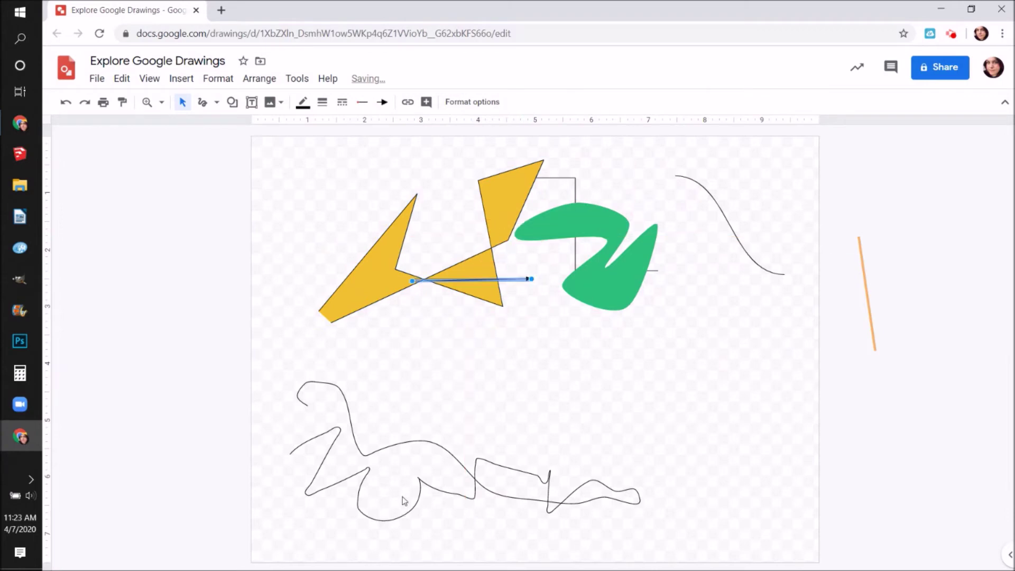
click(389, 448)
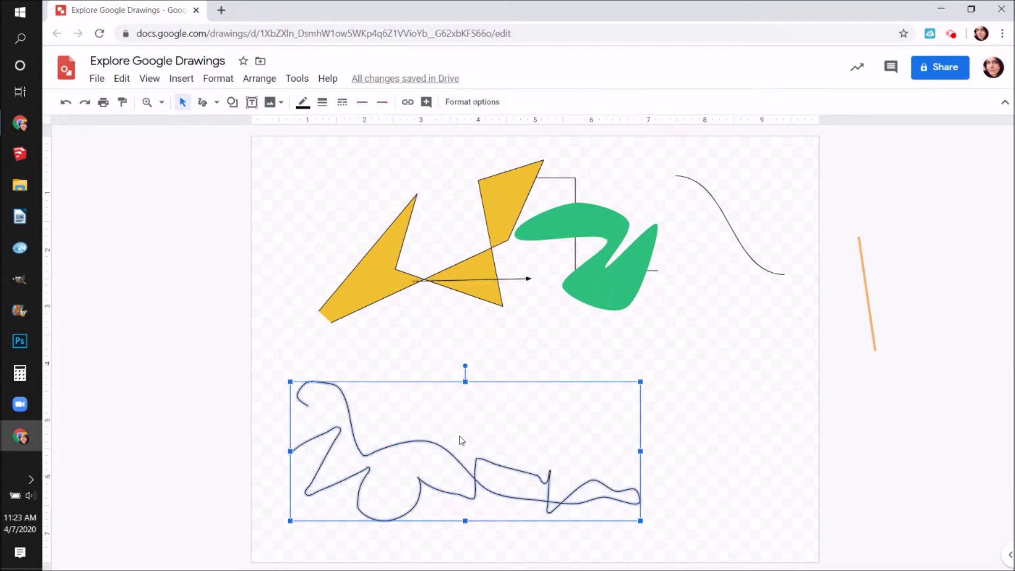
click(423, 448)
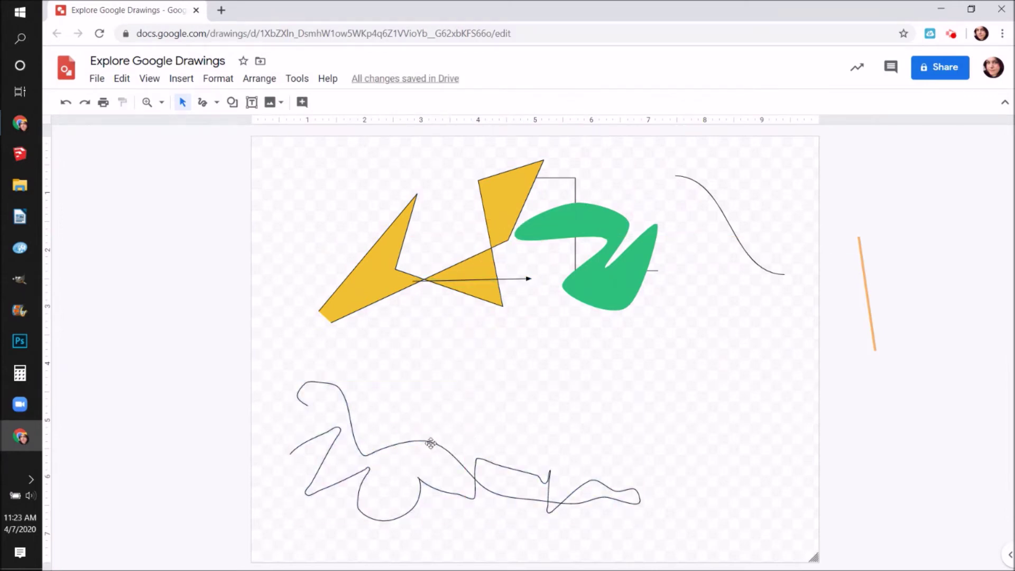
click(431, 445)
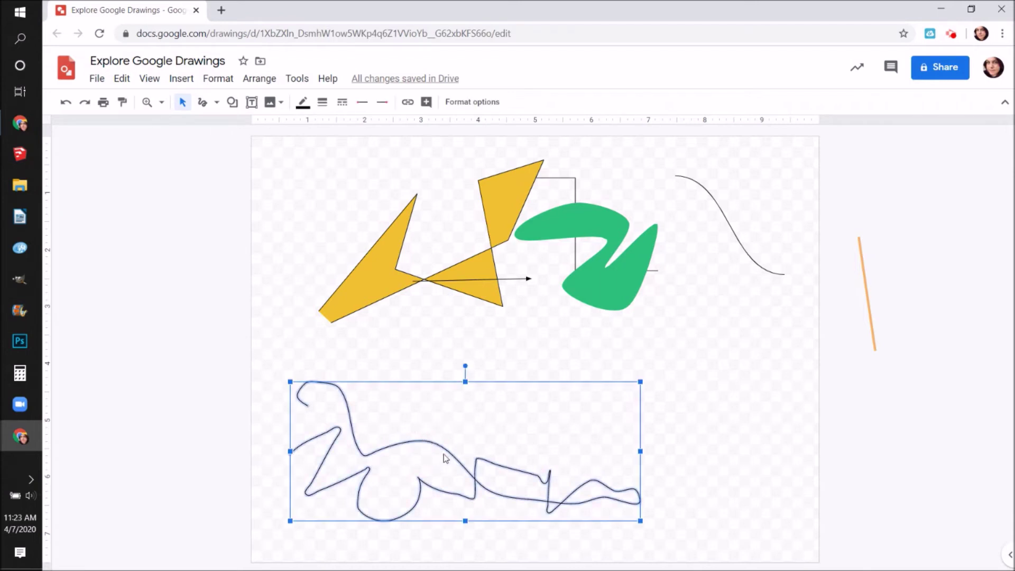
click(445, 448)
Edit the green shape's points, moving them into a broad four-cornered blob with a spike on top and an inward-curved bottom edge.
double_click(622, 274)
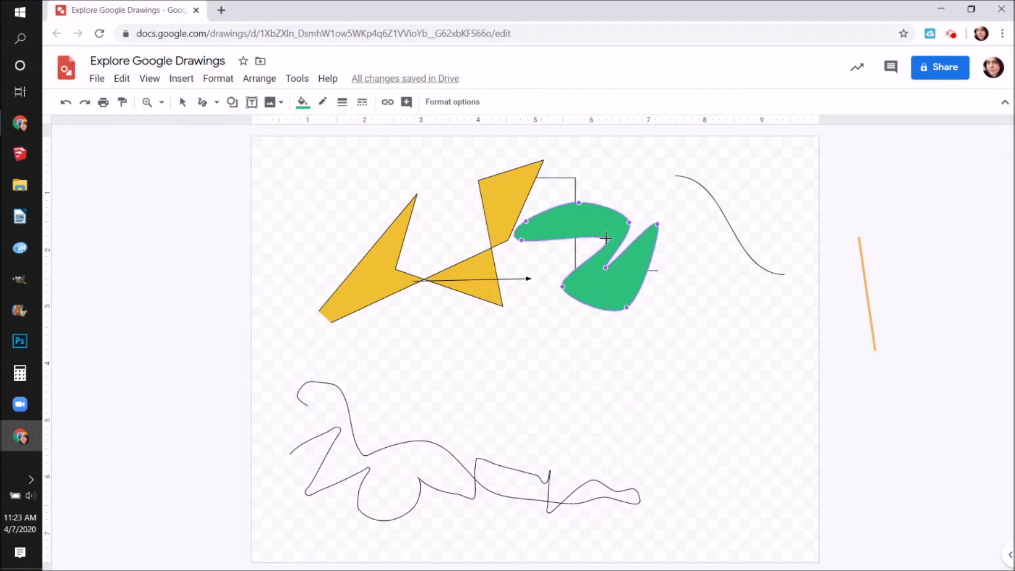
drag(606, 238, 473, 363)
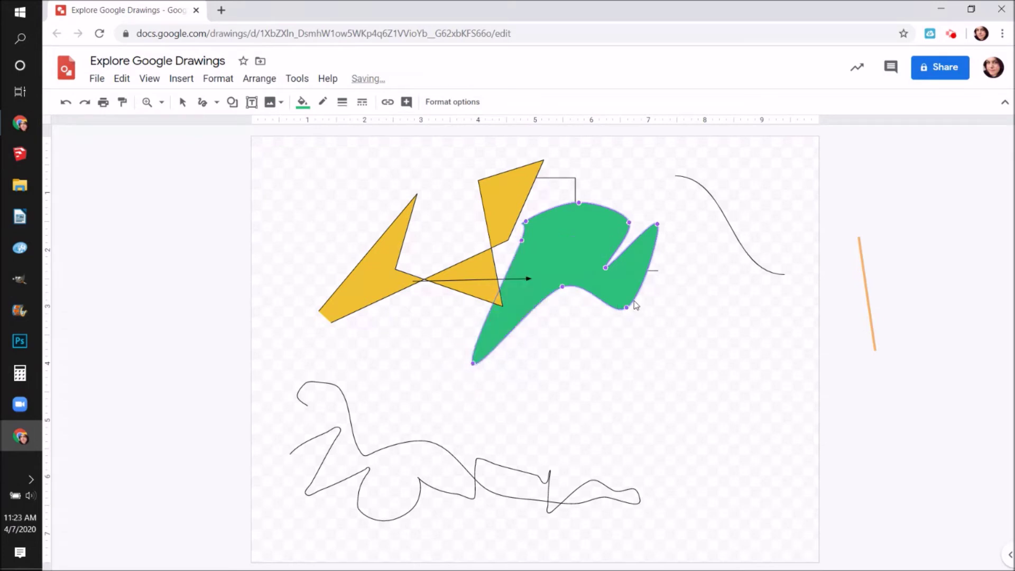
drag(625, 306, 767, 372)
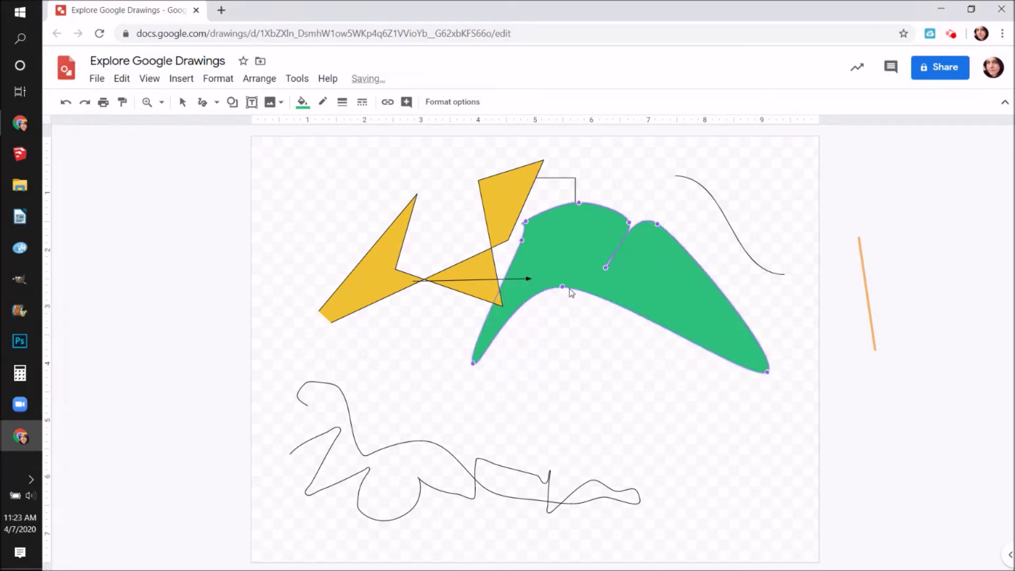
drag(561, 287, 766, 467)
drag(522, 241, 426, 235)
drag(524, 222, 549, 298)
drag(627, 221, 593, 226)
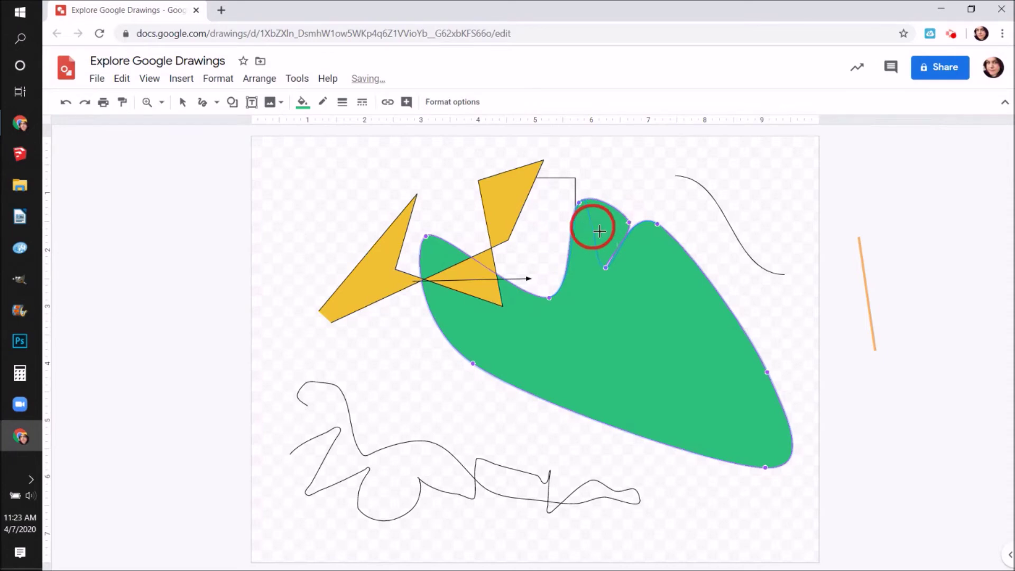
drag(658, 227, 727, 258)
drag(606, 267, 719, 207)
drag(550, 299, 531, 241)
drag(765, 468, 608, 350)
Narrow the green shape from its left side to about 2.3 inches wide and stretch its top up to about 3.6 inches tall.
click(563, 283)
drag(424, 289, 640, 303)
drag(707, 203, 707, 169)
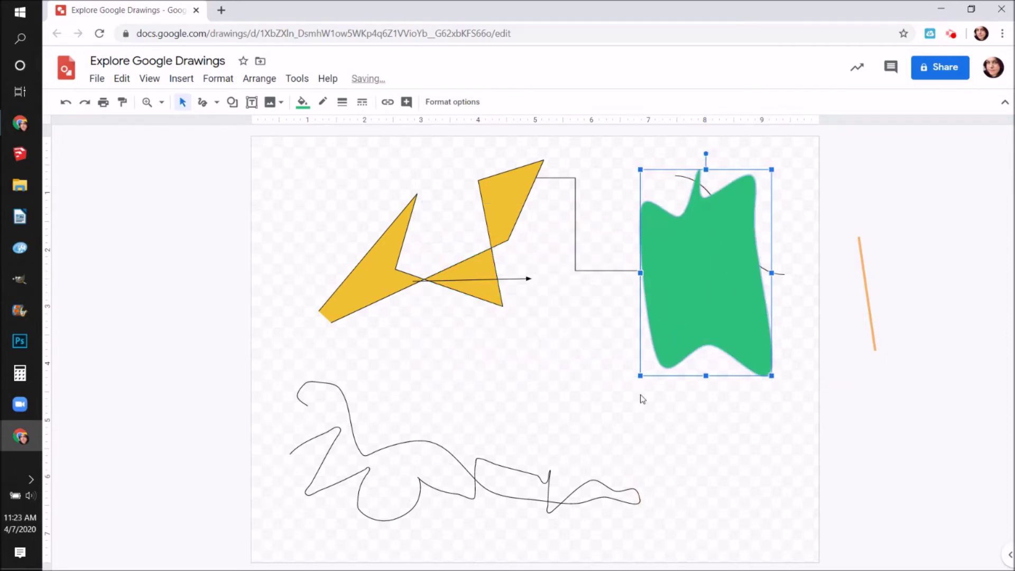
Enlarge the green shape toward its lower-left corner and rotate it about a quarter turn counter-clockwise.
drag(640, 376, 573, 479)
drag(672, 153, 583, 319)
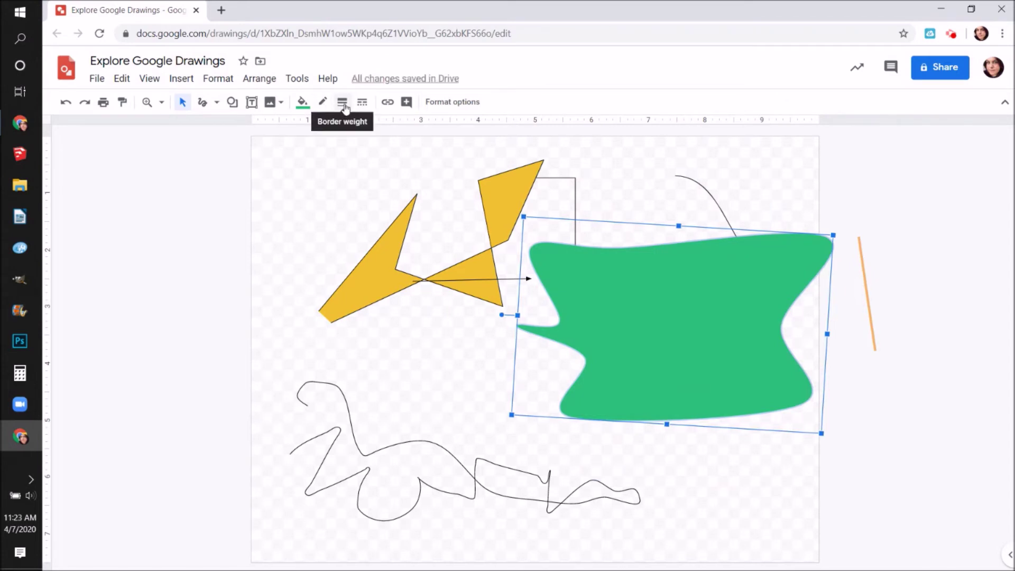
Give the green shape a dark blue border with a heavy weight.
click(323, 102)
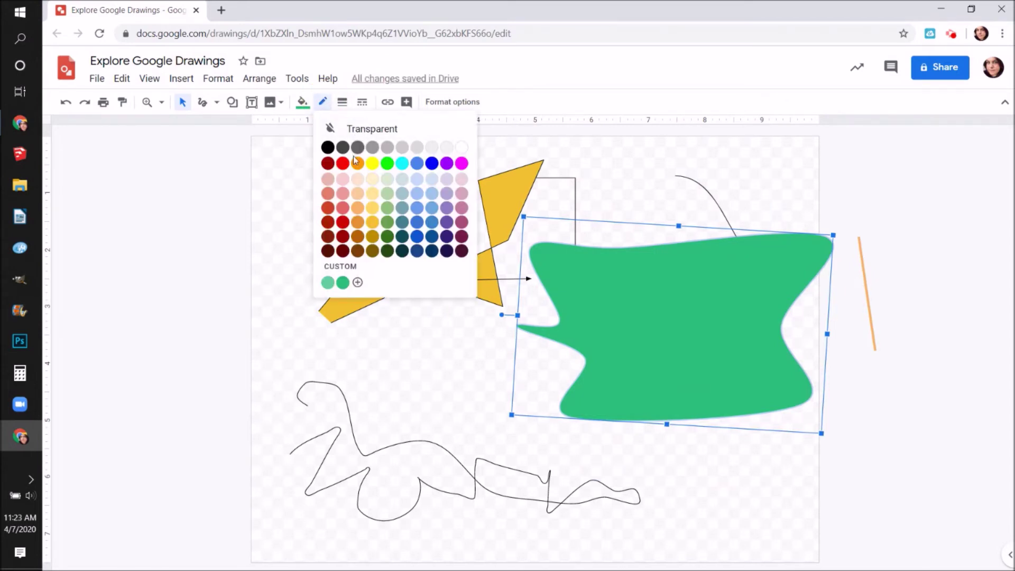
click(420, 238)
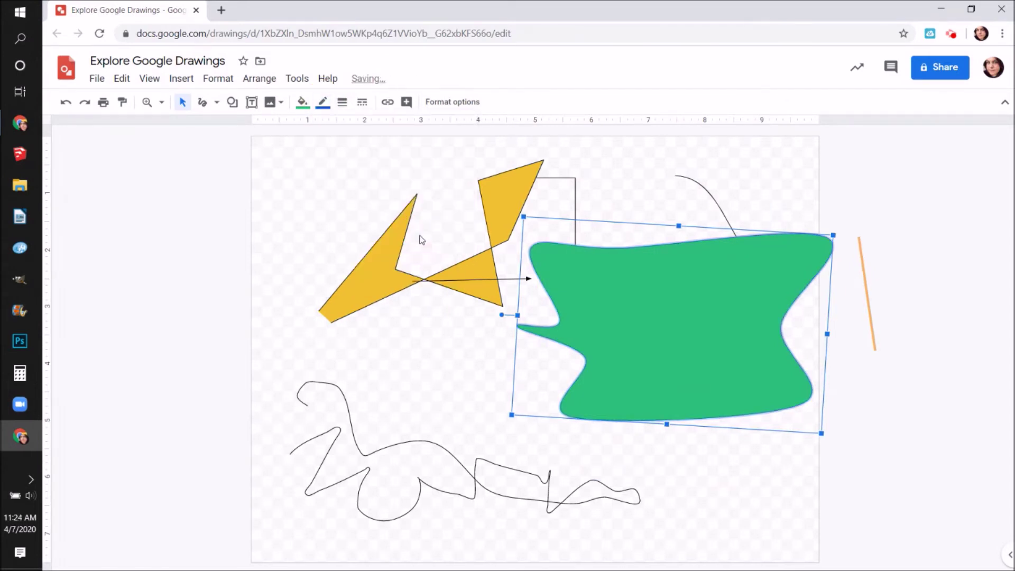
click(342, 102)
click(369, 210)
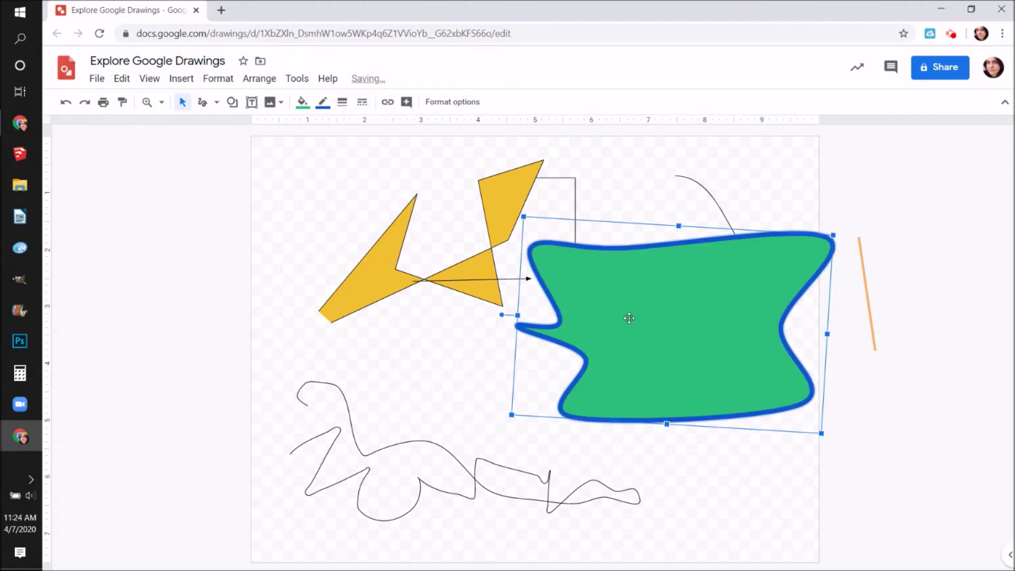
Shrink the green shape into the lower-right part of the canvas and move the yellow shape to the middle.
drag(630, 325, 608, 374)
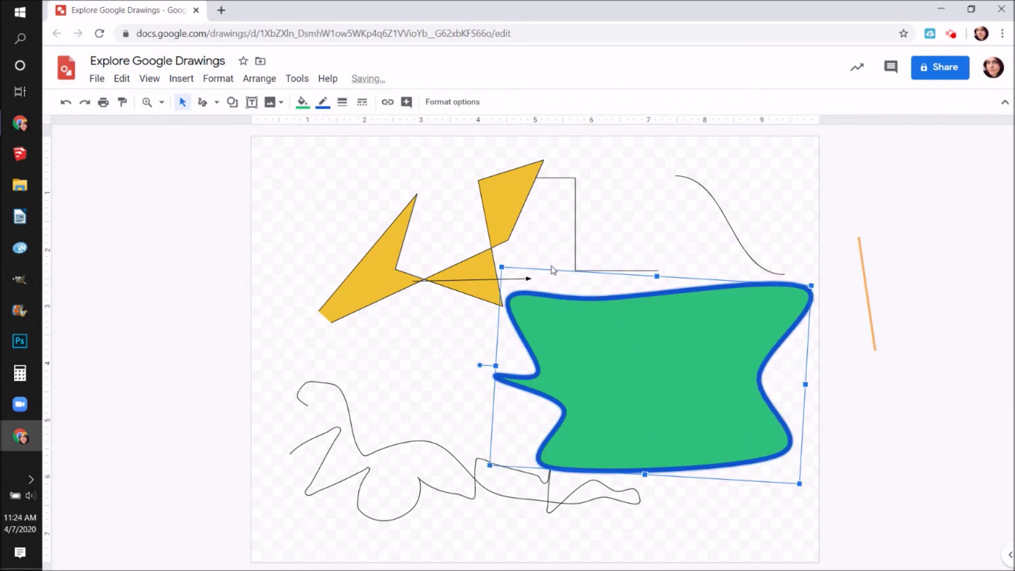
drag(501, 267, 702, 351)
drag(402, 257, 542, 383)
Add a smiley face shape in the upper-left part of the canvas and fill it with light red.
click(231, 103)
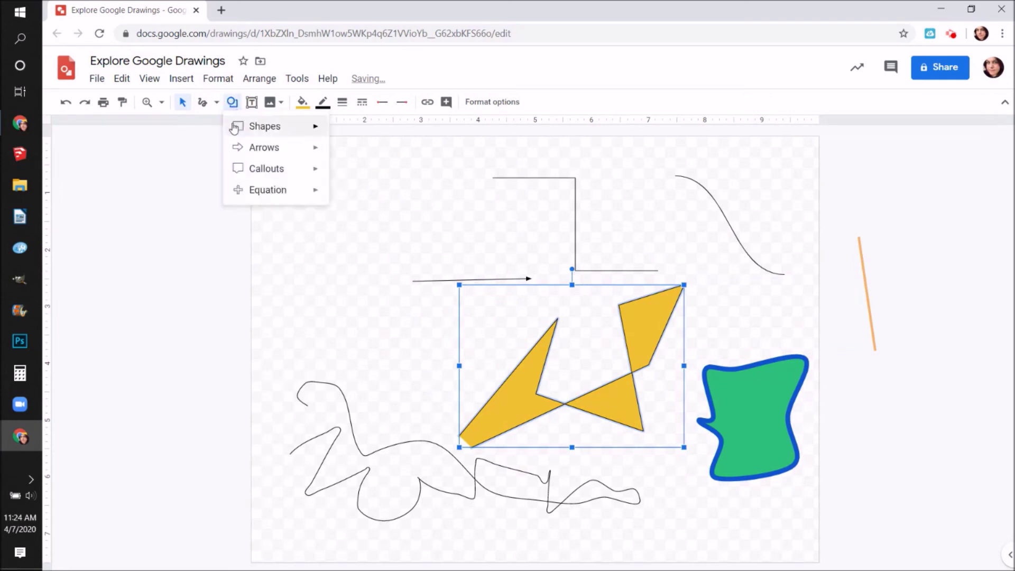
mouse_move(292, 129)
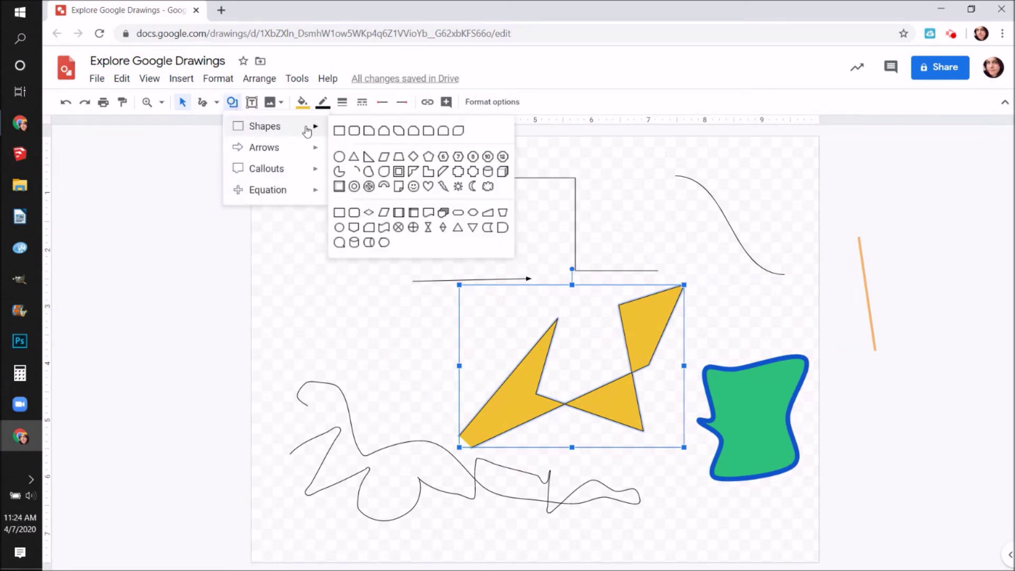
click(414, 186)
click(324, 228)
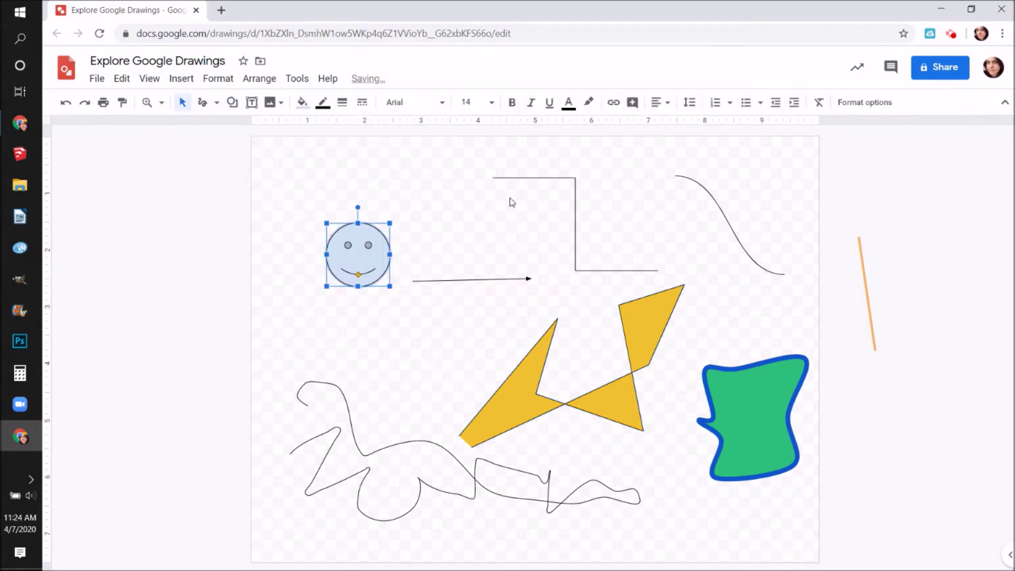
click(302, 102)
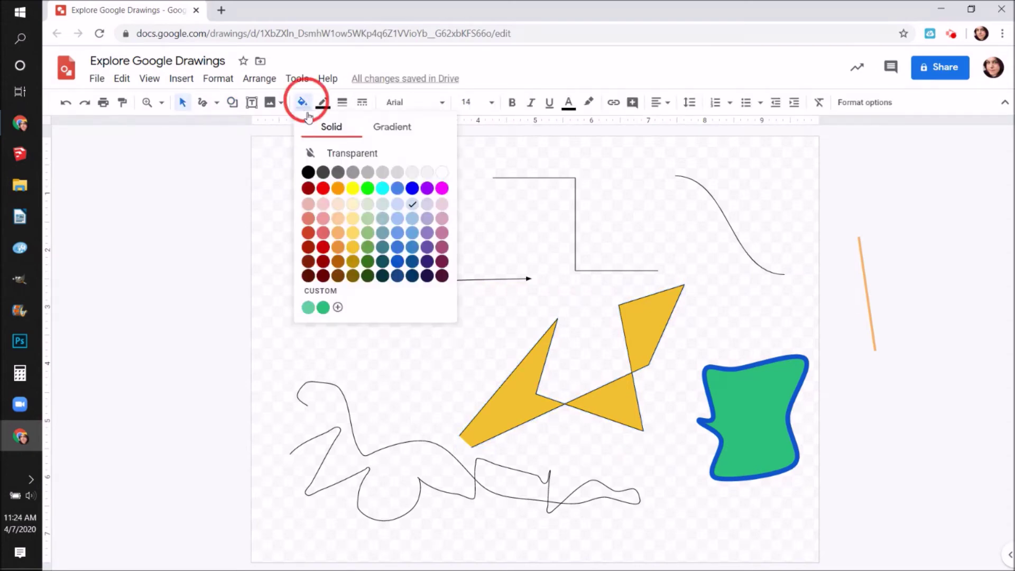
click(310, 228)
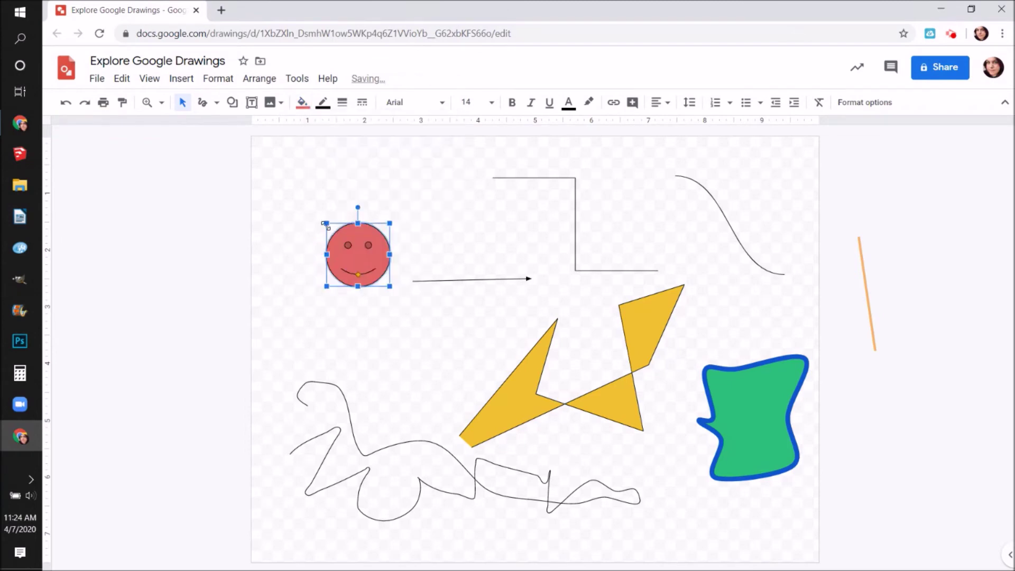
Stretch the smiley face into a circle about 1.9 inches across and tilt it about 30 degrees counter-clockwise.
drag(358, 223, 365, 175)
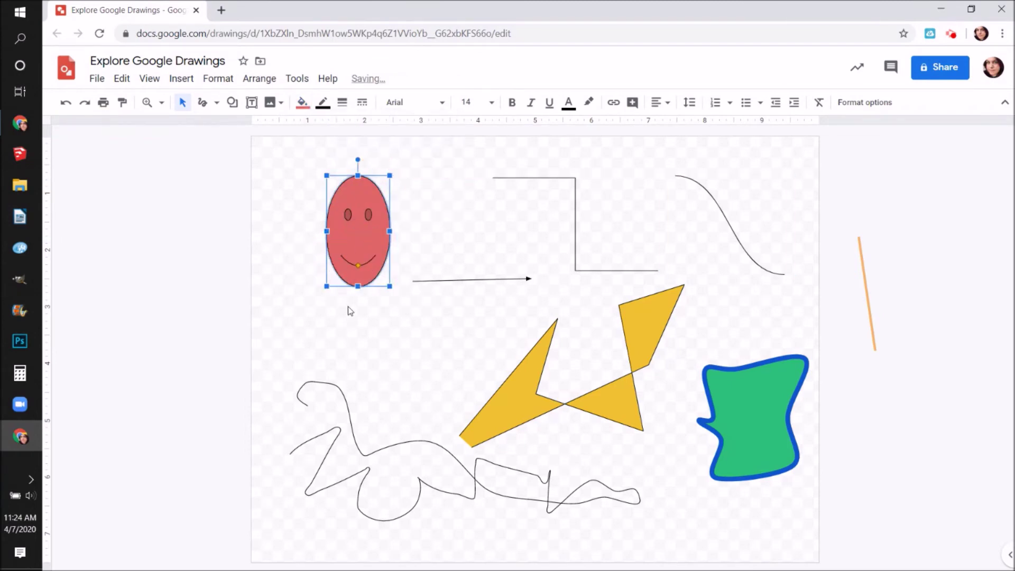
click(358, 266)
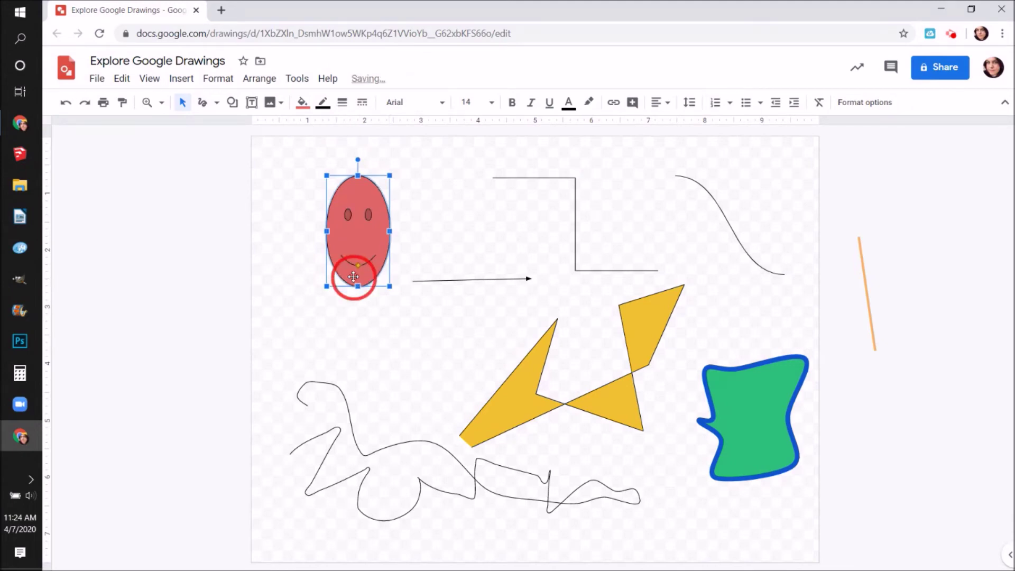
mouse_move(357, 266)
mouse_down()
mouse_move(355, 257)
mouse_move(360, 273)
mouse_up()
drag(328, 234, 280, 234)
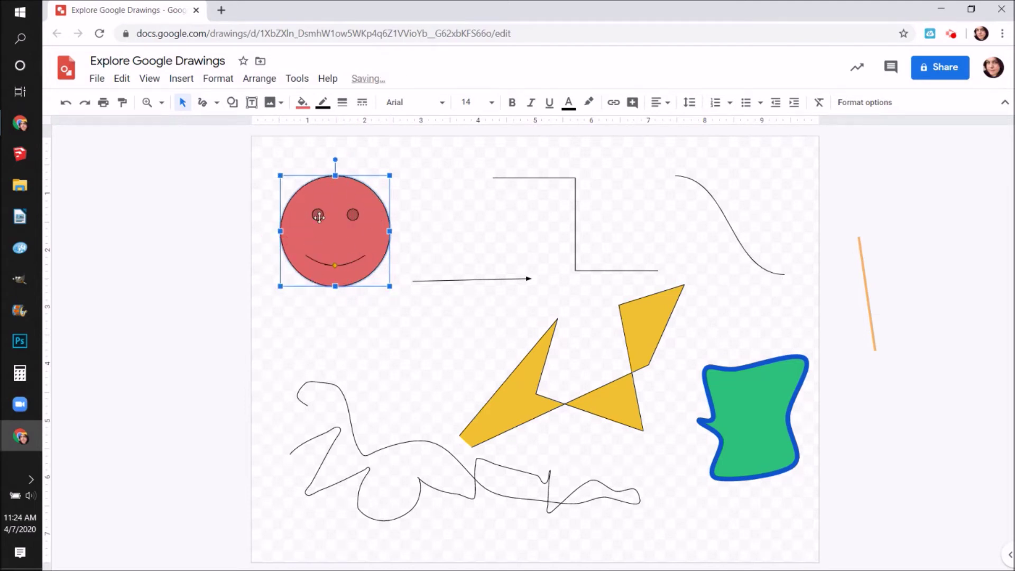
drag(335, 159, 301, 169)
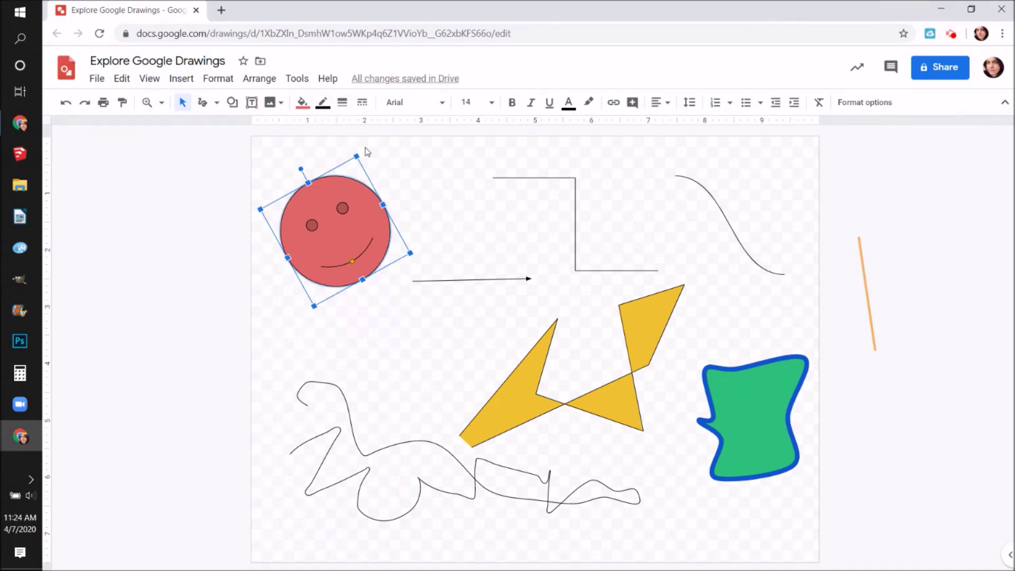
Edit the green shape's points, moving them into a rounded blob with a single notch on its left side.
double_click(737, 394)
drag(698, 420, 739, 424)
drag(736, 366, 738, 332)
drag(716, 423, 726, 399)
drag(788, 416, 817, 428)
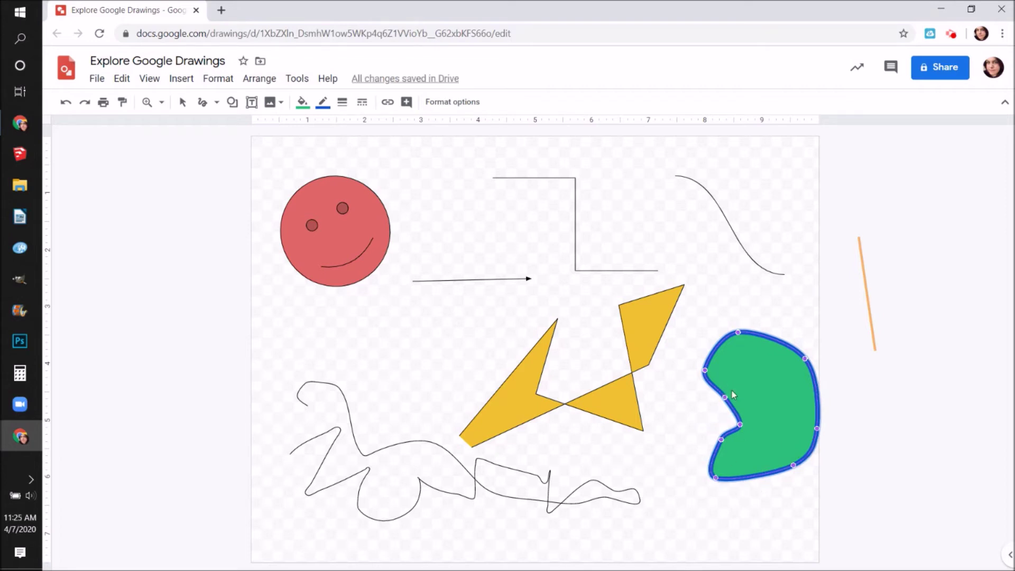
click(513, 403)
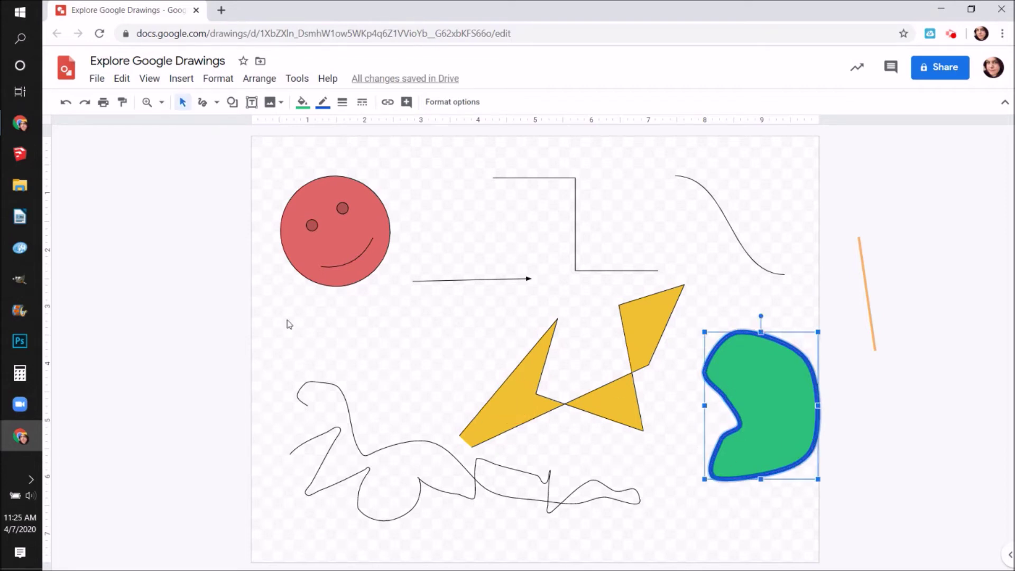
Narrow the scribble from its right side to about 3.9 inches wide and stretch it up to about 3.1 inches tall.
click(349, 432)
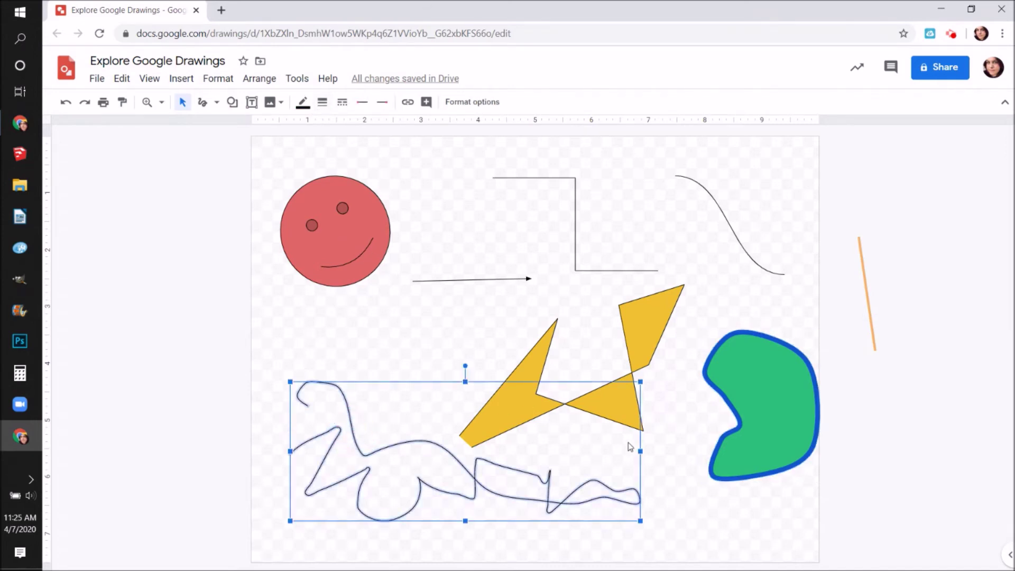
mouse_move(640, 451)
mouse_down()
mouse_move(527, 471)
mouse_move(512, 460)
mouse_up()
drag(401, 382, 401, 346)
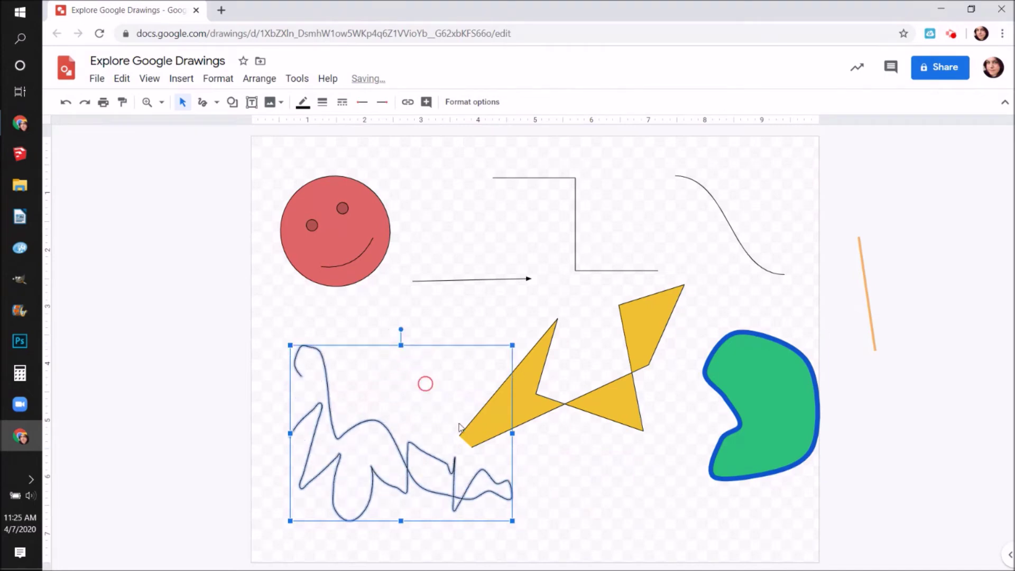
Give the scribble a heavy line weight and colour it dark blue.
click(320, 102)
click(323, 212)
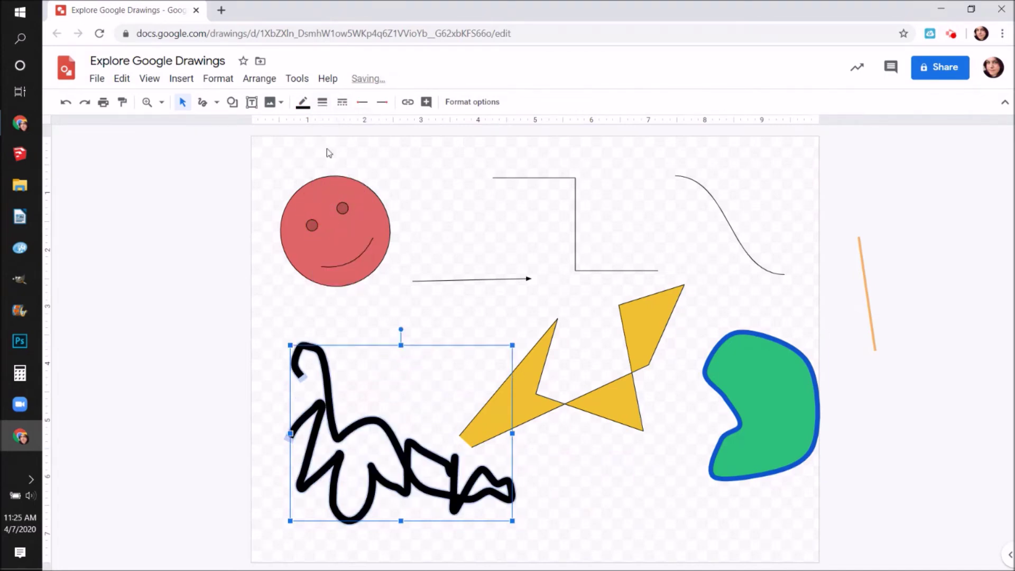
click(303, 102)
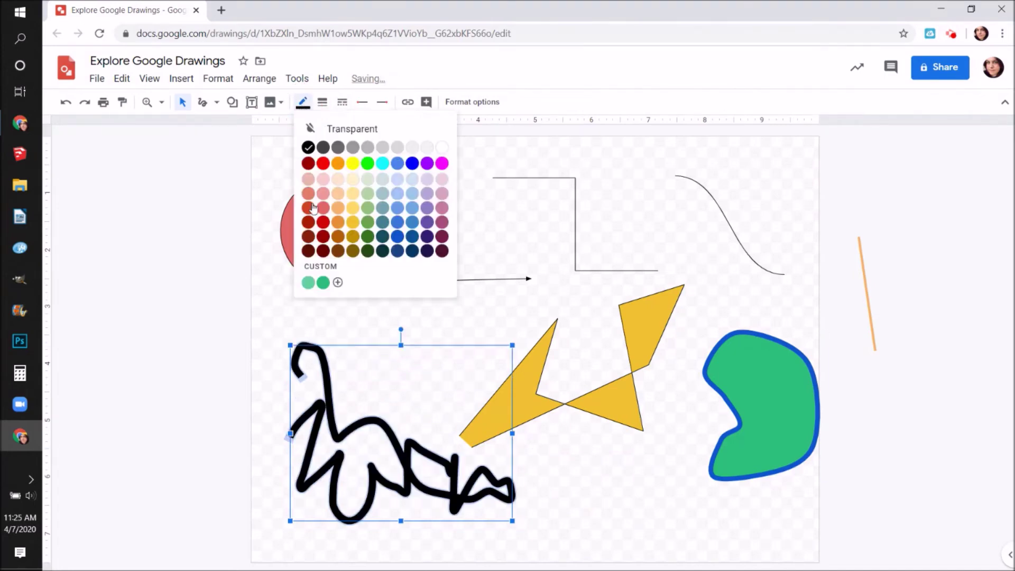
click(397, 237)
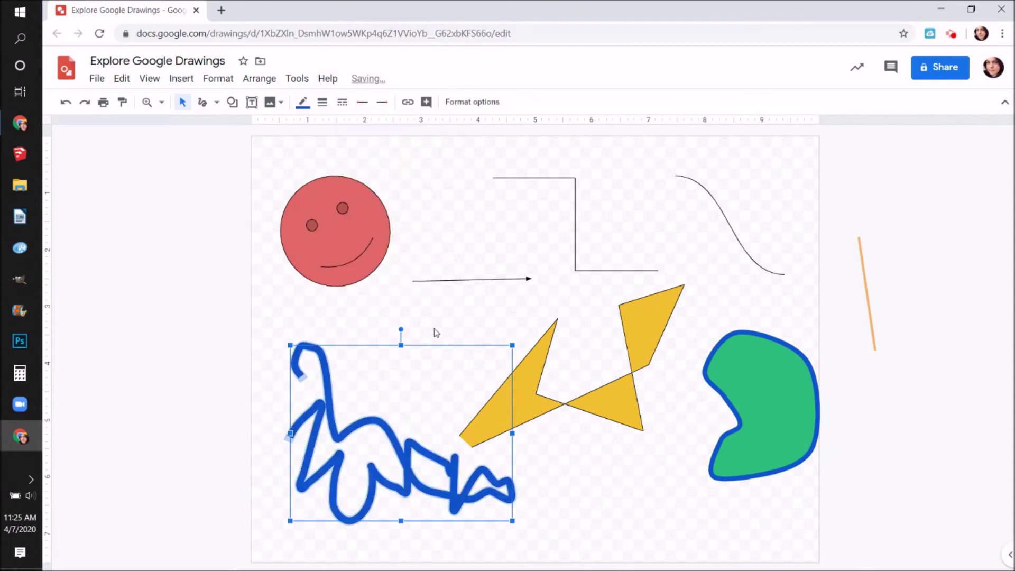
click(319, 370)
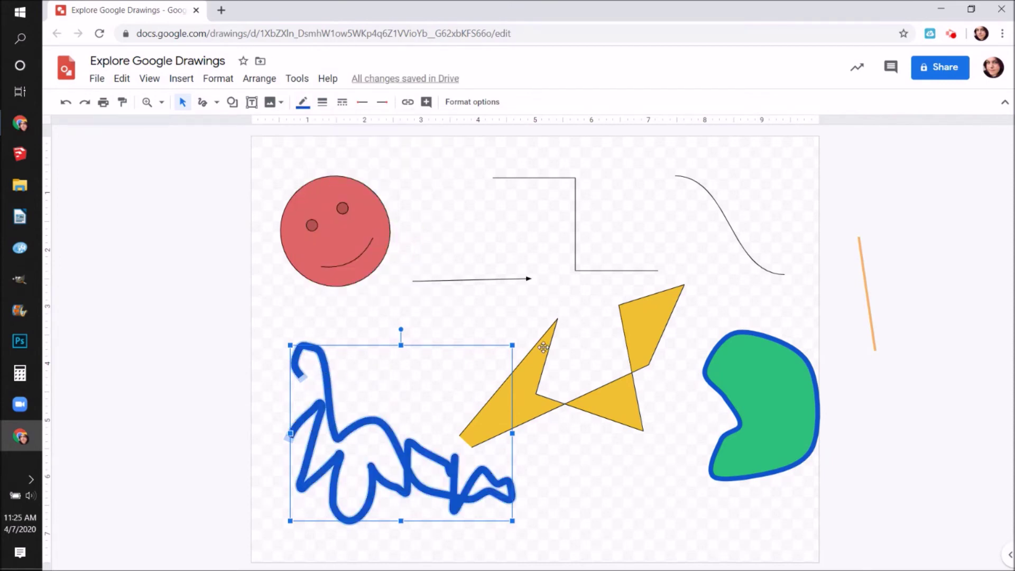
Edit the yellow shape's points, moving four of them outward into one broad polygon without crossing edges.
double_click(642, 315)
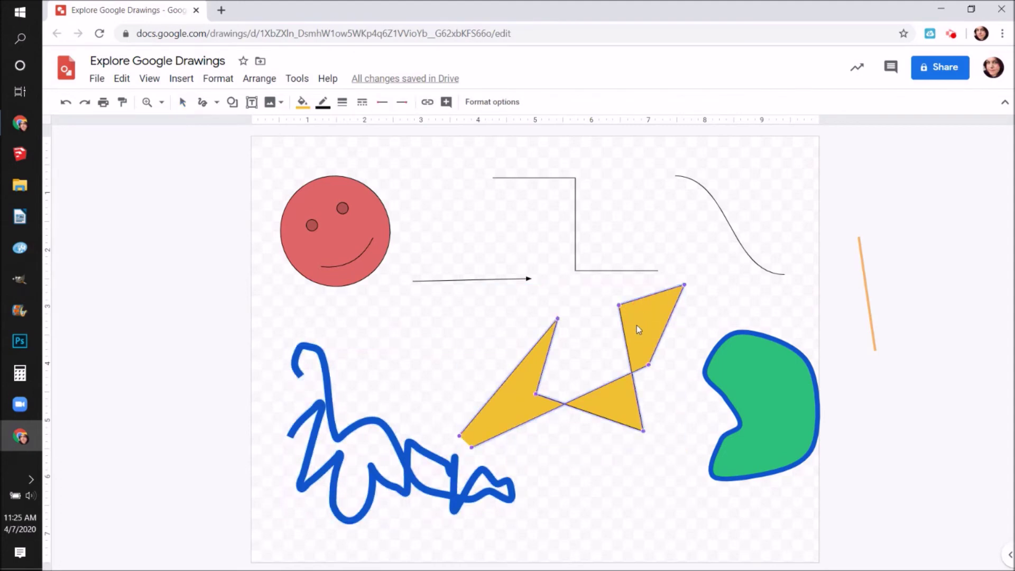
drag(642, 431, 535, 234)
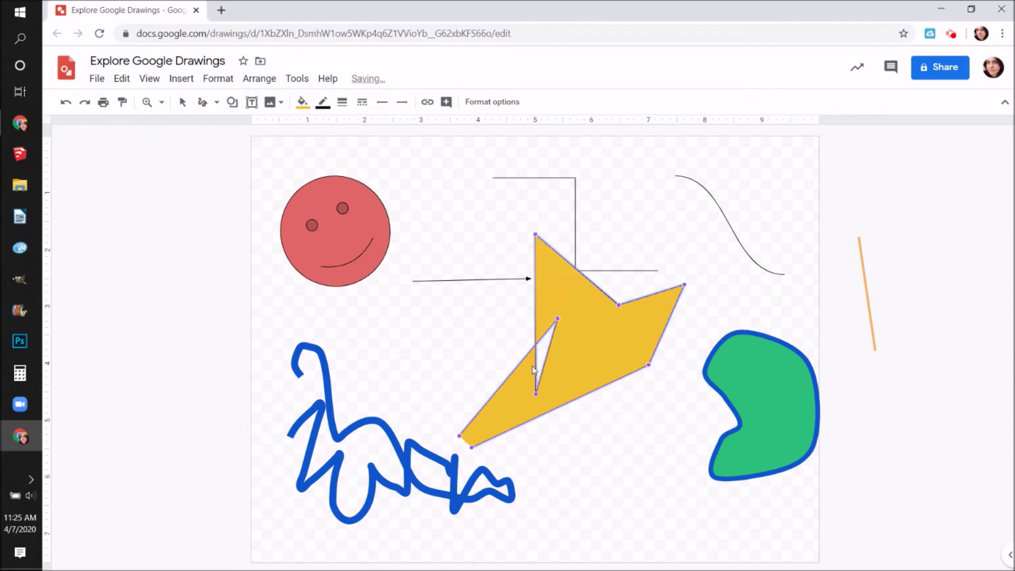
drag(536, 394, 424, 339)
drag(556, 318, 386, 366)
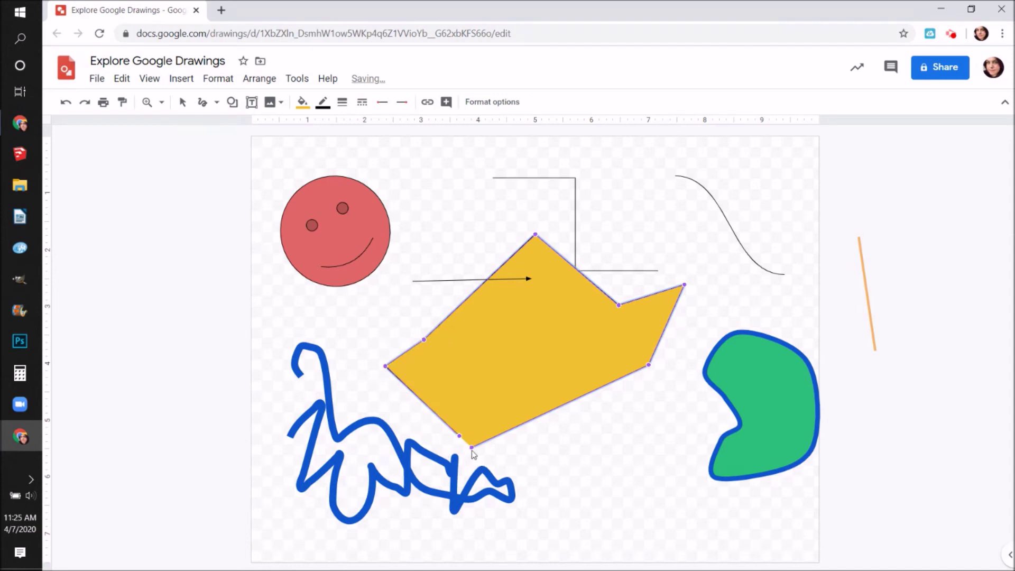
drag(471, 449, 644, 408)
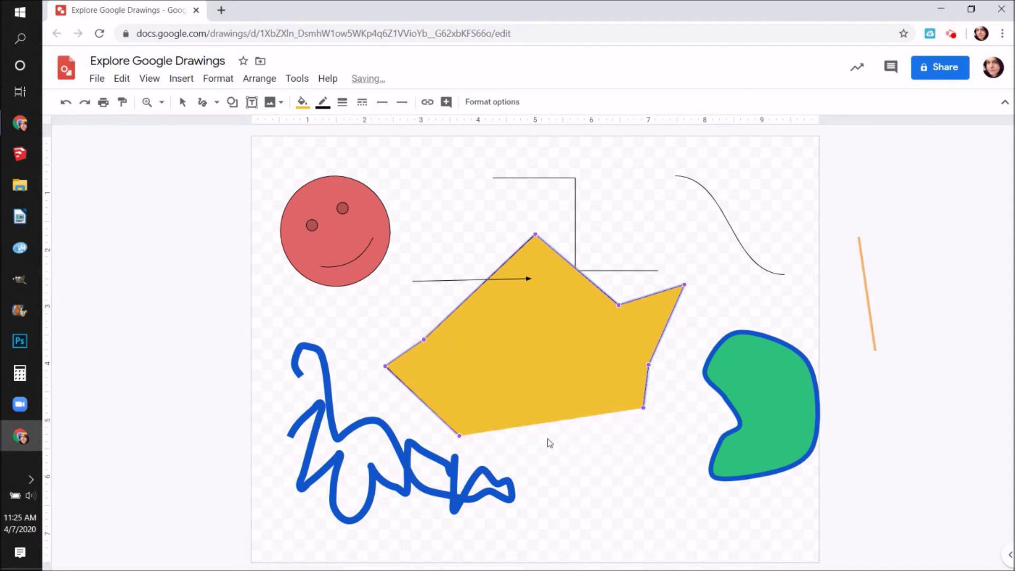
click(478, 392)
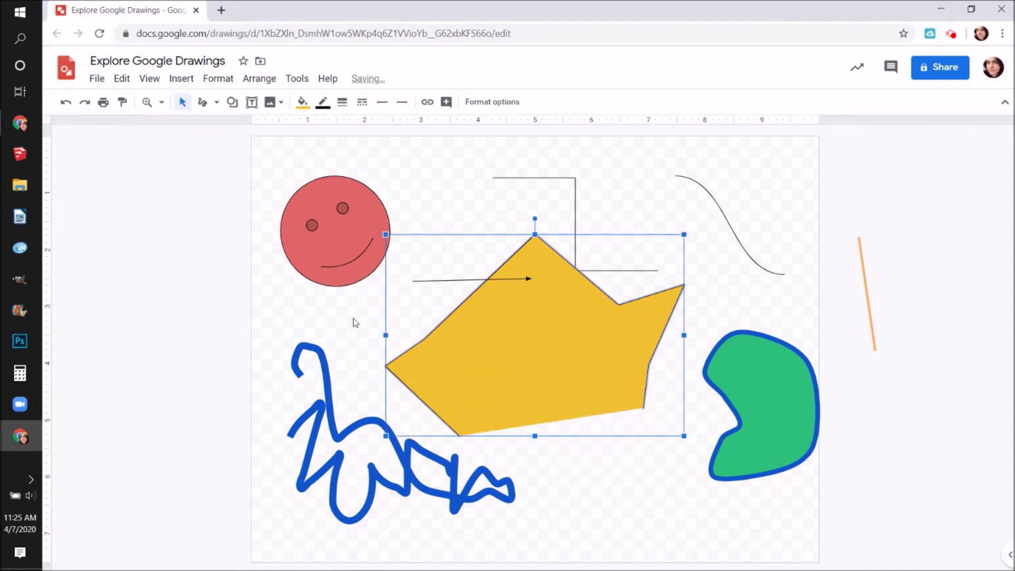
Set the fills of the yellow shape and the green shape to transparent.
click(302, 103)
click(340, 152)
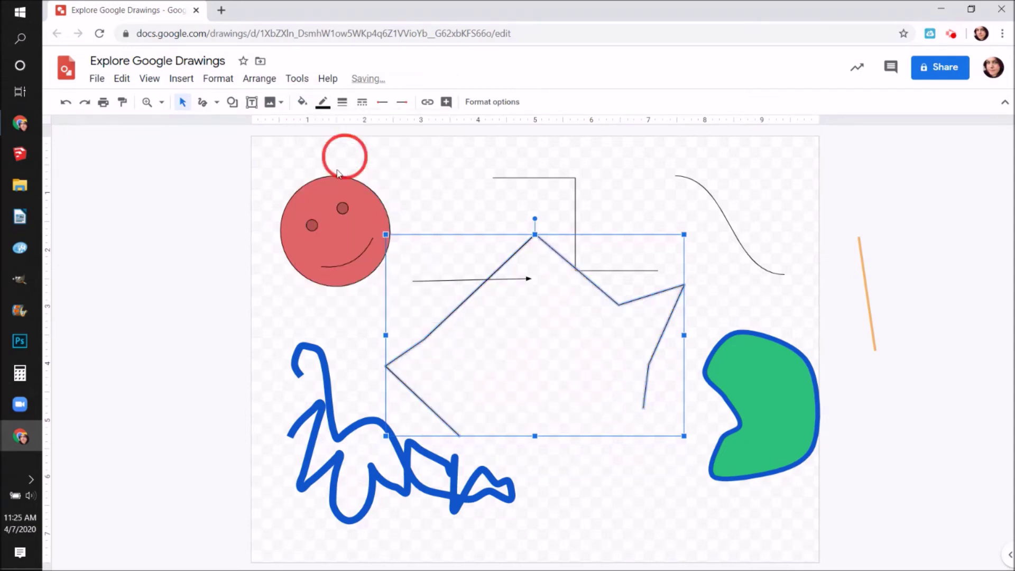
click(452, 255)
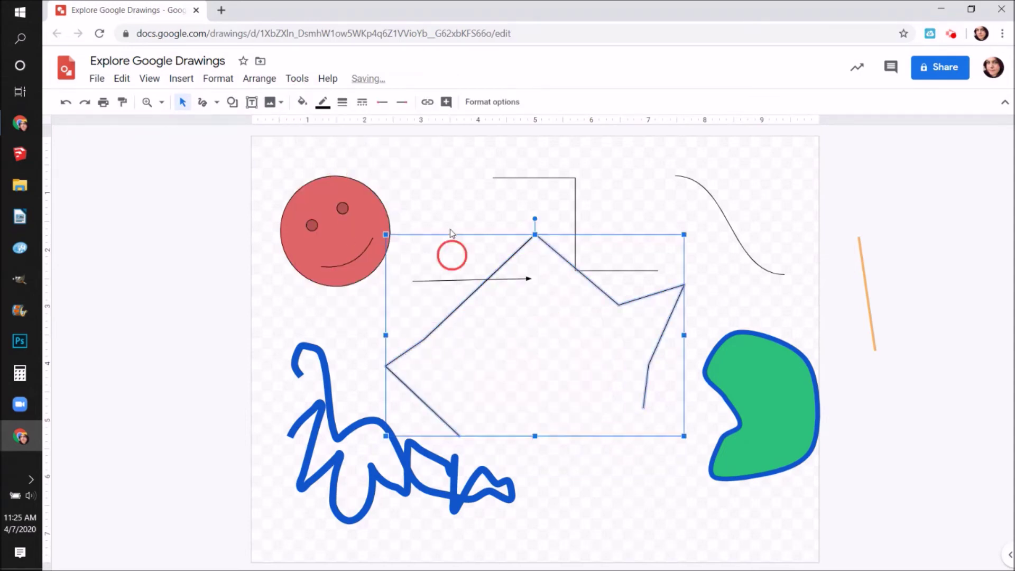
click(792, 404)
click(303, 102)
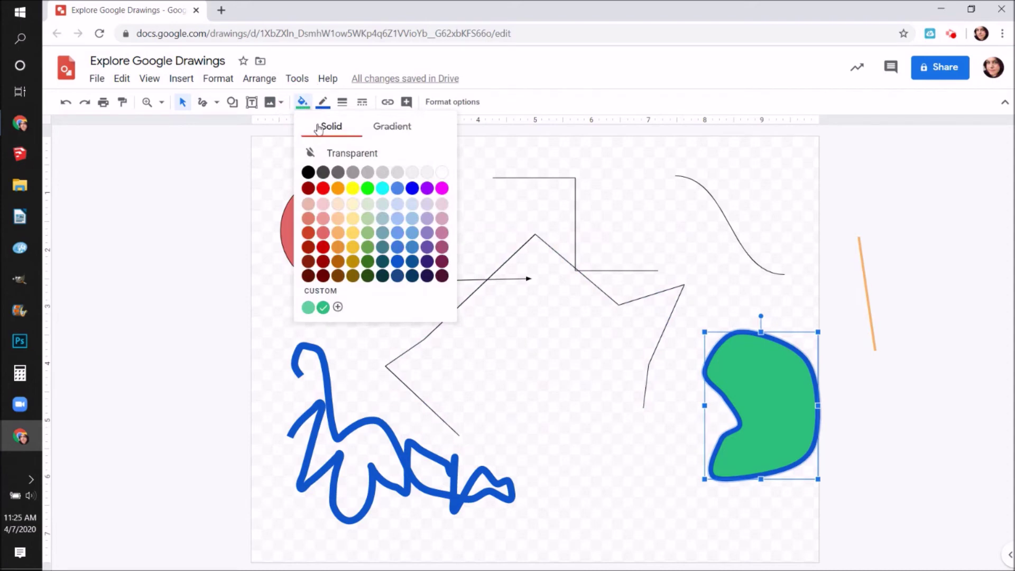
click(323, 154)
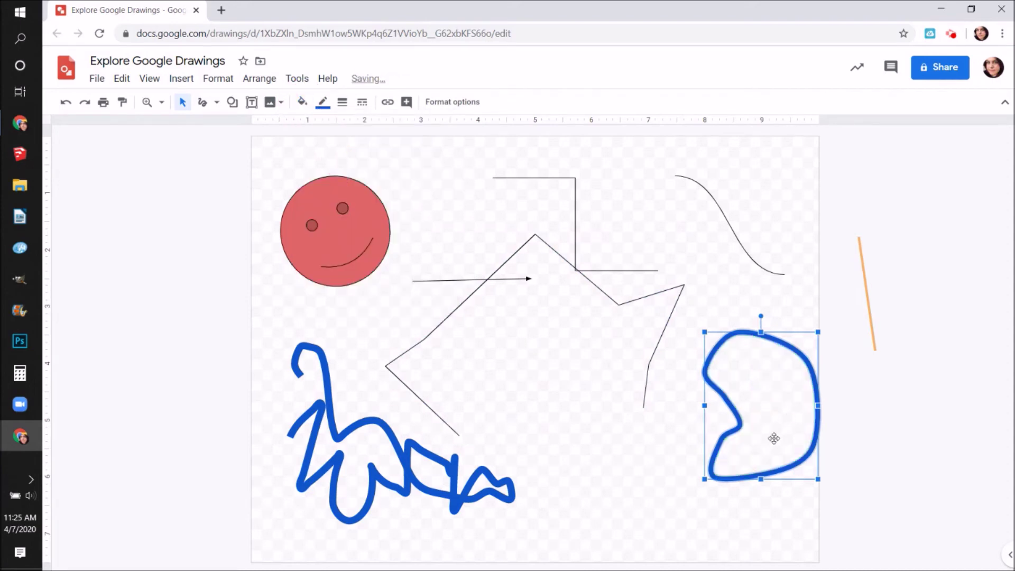
Undo the transparent fills on both shapes and the last point move on the yellow shape.
key(ctrl+z)
key(ctrl+z)
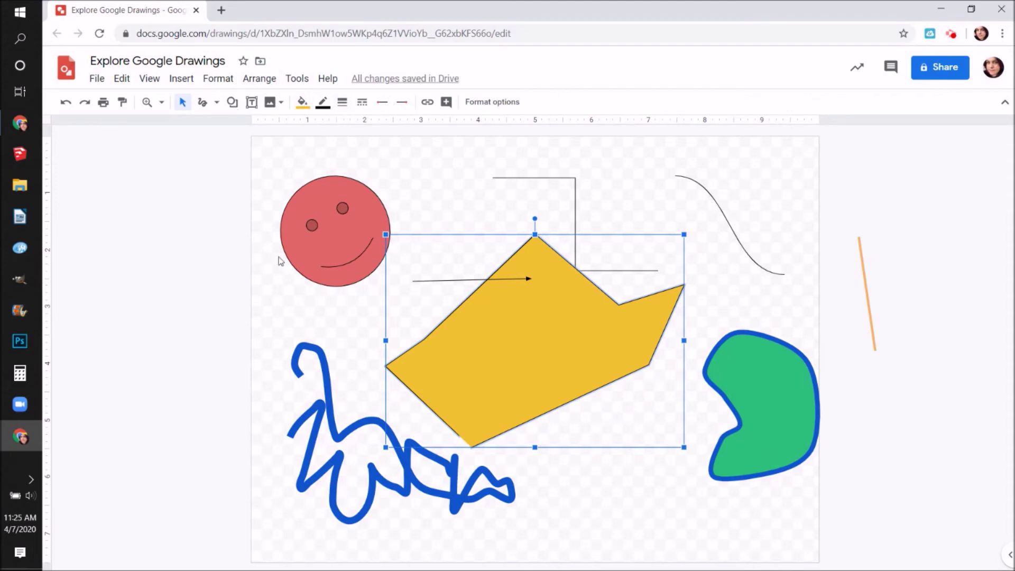
Add the text "Hello!" inside the smiley face.
double_click(359, 228)
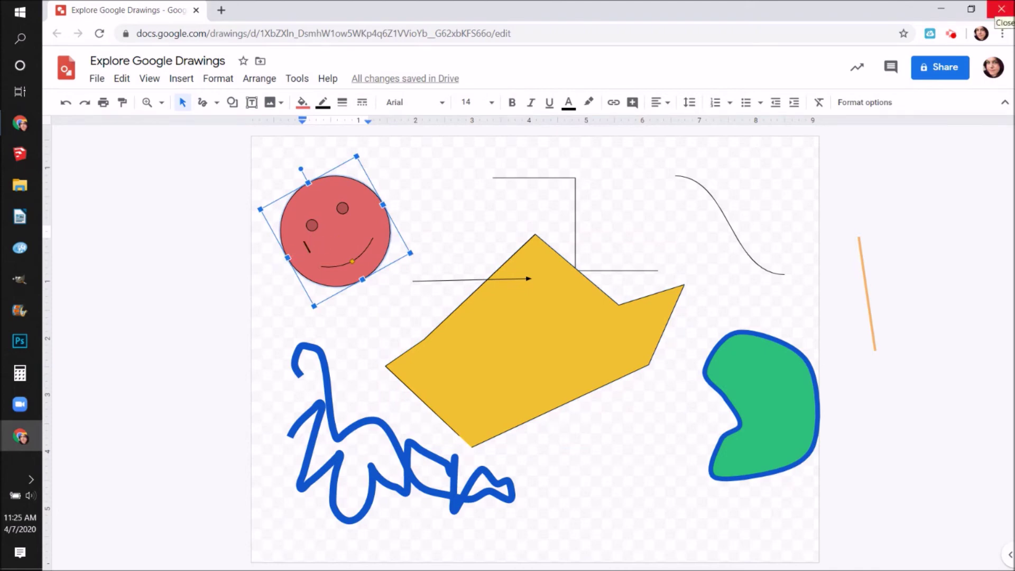
text(He)
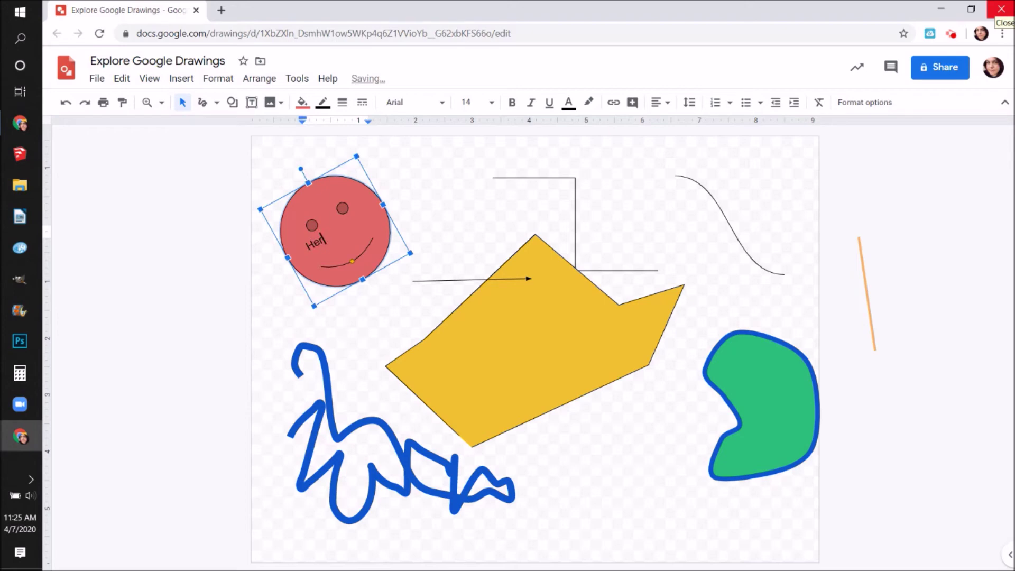
text(llo!)
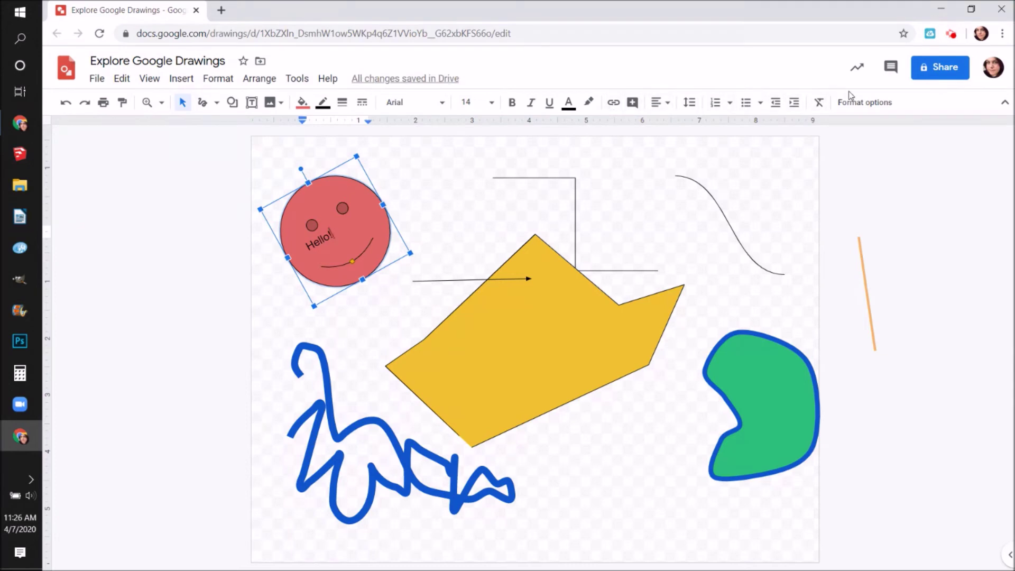
Center the "Hello!" text in the smiley face and set its font to Alfa Slab One.
click(669, 105)
click(674, 125)
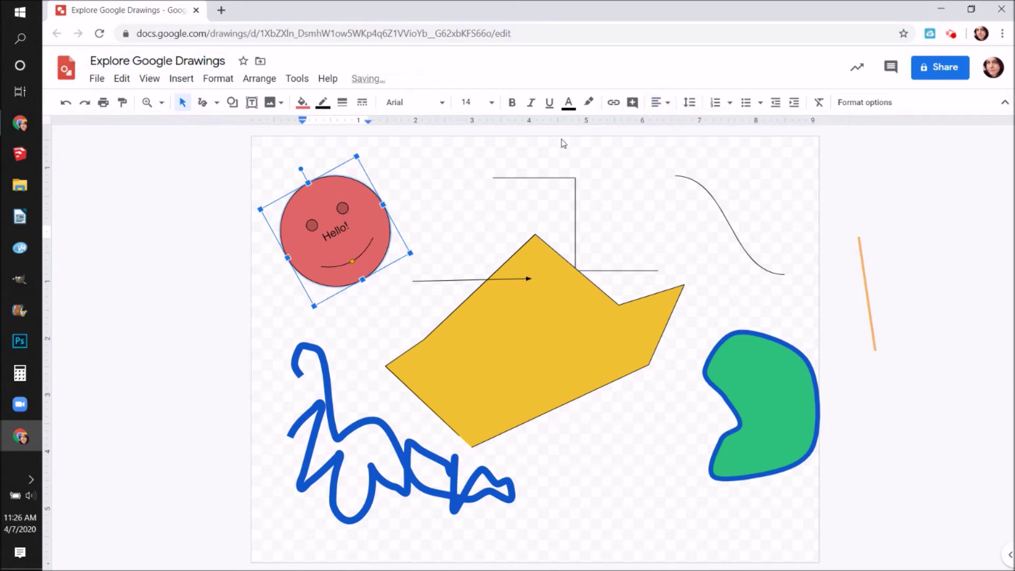
double_click(337, 231)
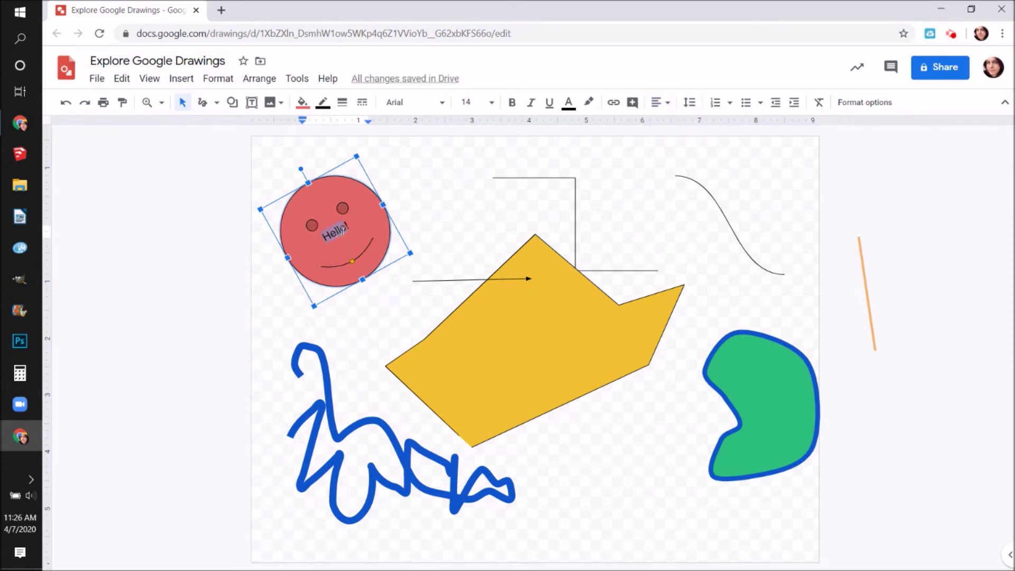
double_click(353, 221)
click(442, 102)
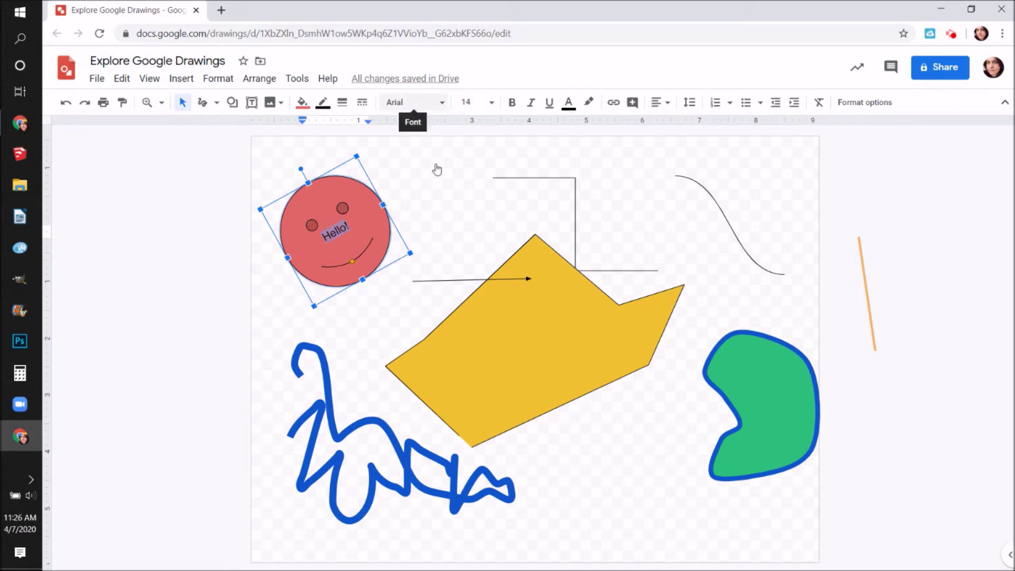
click(419, 205)
Italicize the smiley's "Hello!" text without bold and set its size to 18.
click(511, 102)
click(512, 102)
click(532, 102)
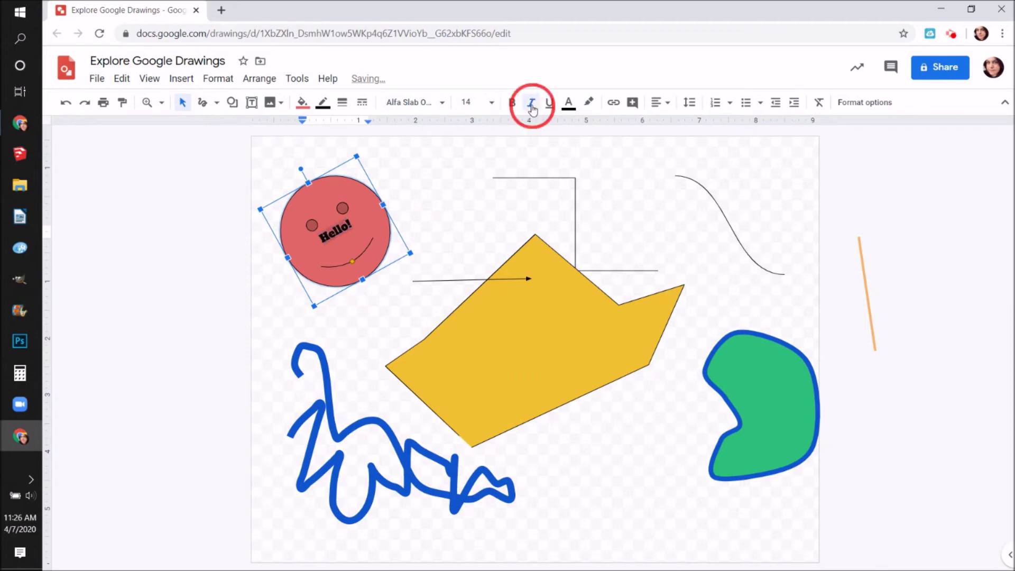
click(492, 102)
click(466, 295)
click(407, 288)
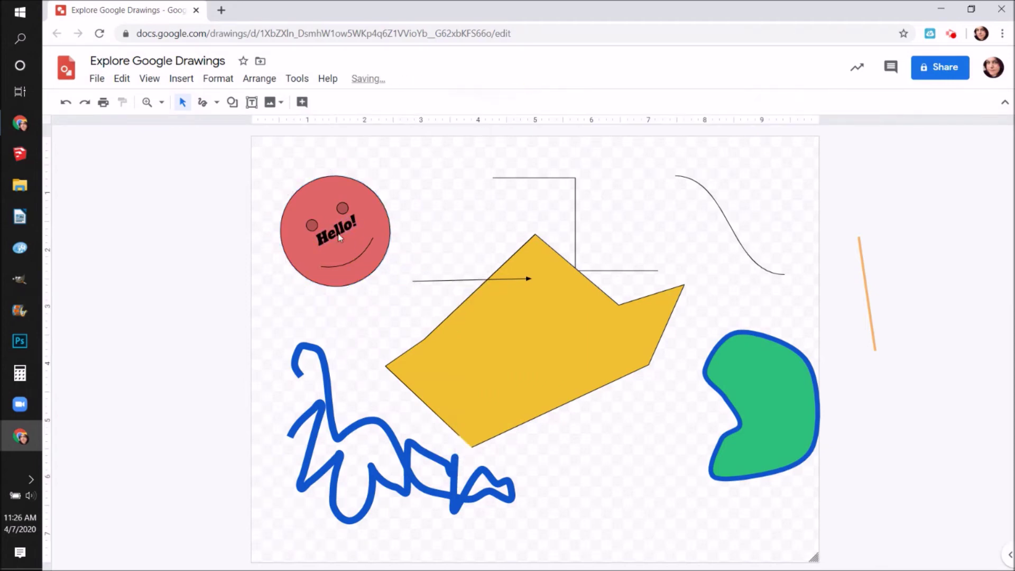
Rotate the smiley face upright and move it into the upper-left corner of the page.
click(342, 194)
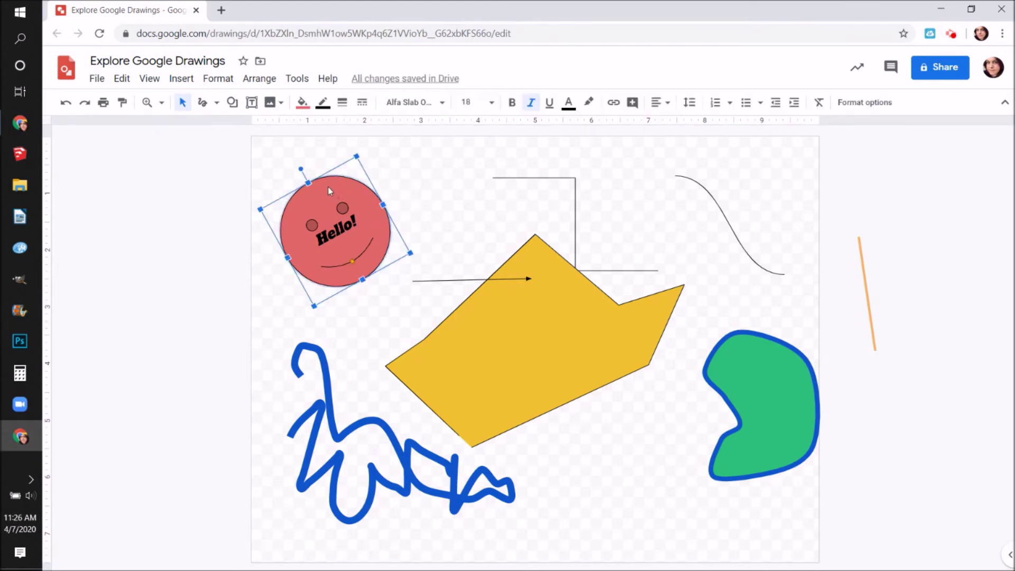
drag(299, 167, 336, 159)
drag(316, 200, 287, 164)
Move the yellow shape over the green one and shift the elbow and curved lines toward and past the page's right edge.
drag(479, 336, 701, 439)
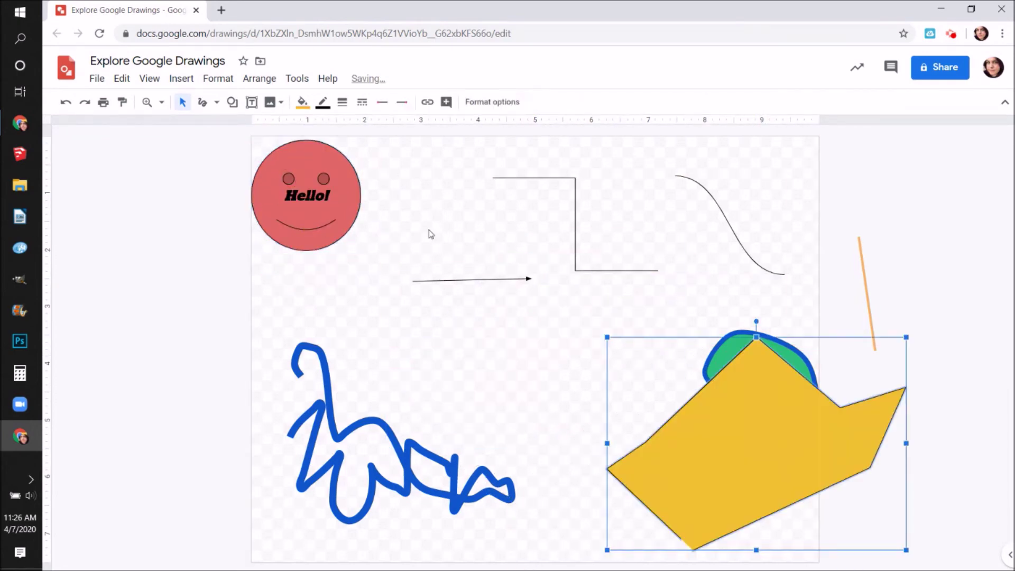
drag(405, 164, 981, 272)
drag(413, 258, 526, 316)
Move the arrow and the blue scribble off the page's left side and narrow the scribble.
drag(494, 280, 152, 169)
mouse_move(377, 418)
mouse_down()
mouse_move(317, 408)
mouse_move(181, 295)
mouse_move(180, 305)
mouse_up()
drag(316, 399, 178, 398)
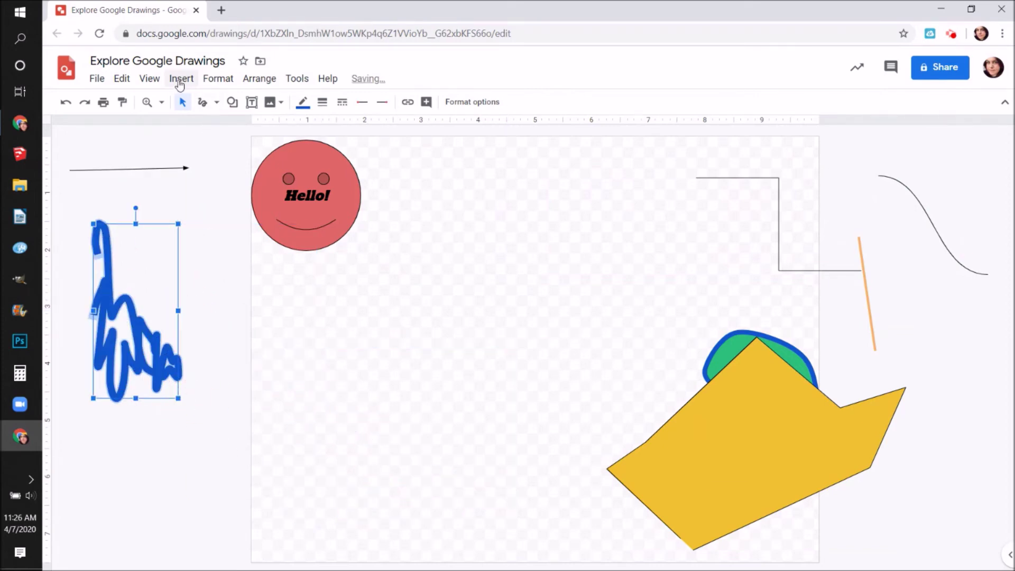
Insert word art reading "Tuesday".
click(180, 82)
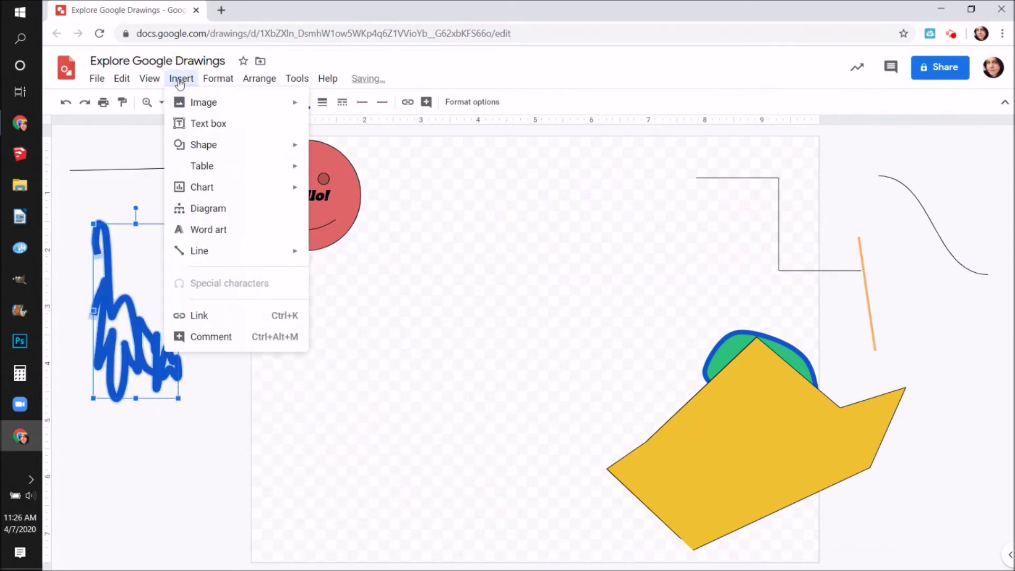
click(217, 232)
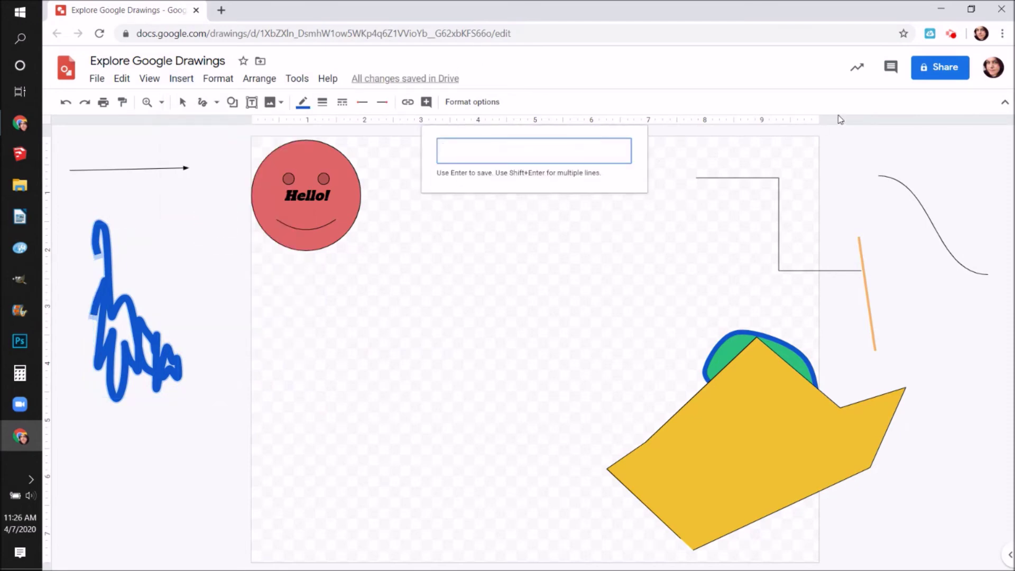
text(Tue)
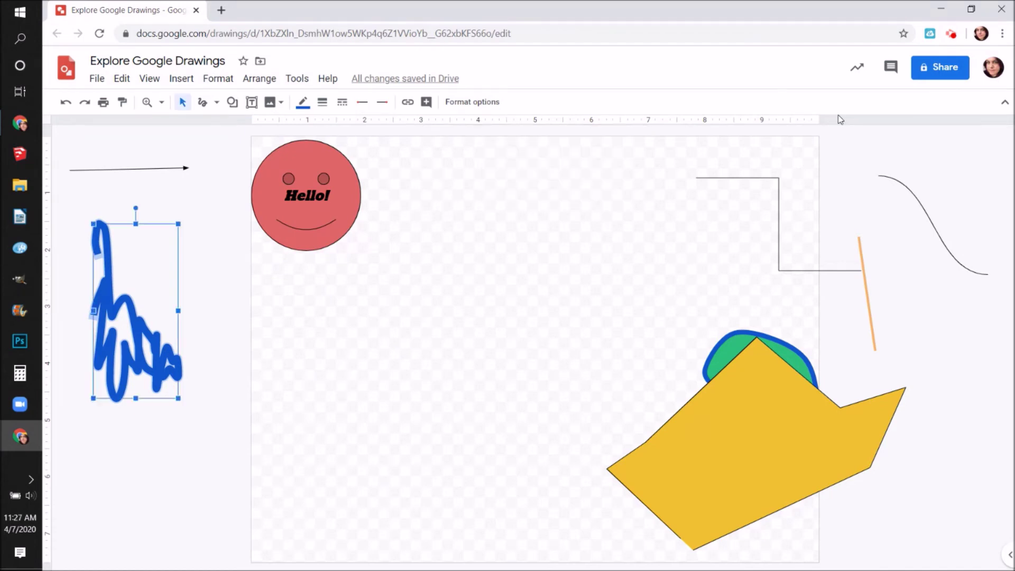
key(Return)
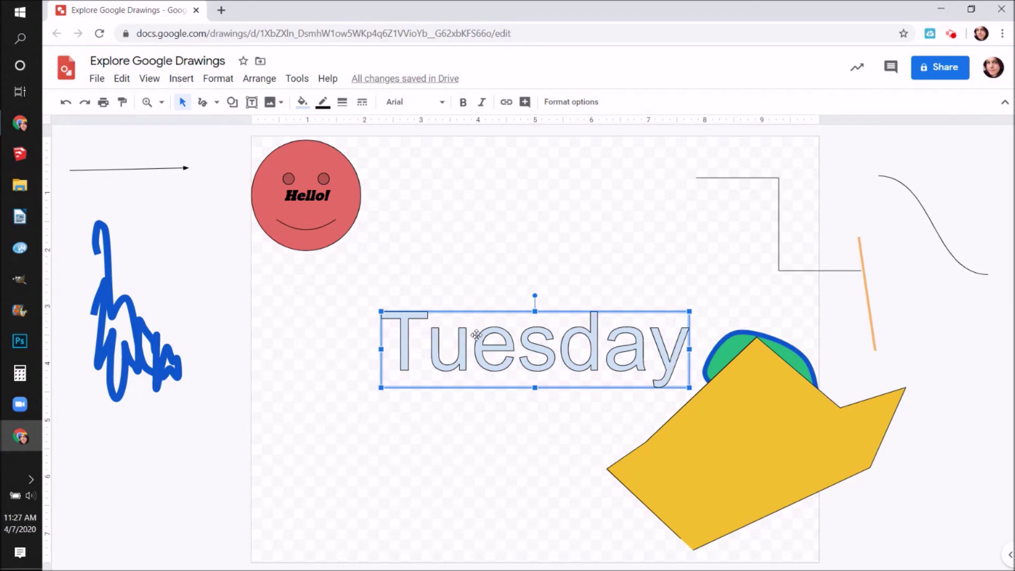
Move the "Tuesday" word art up near the smiley face and set its font to Allura.
drag(468, 315, 463, 228)
click(415, 103)
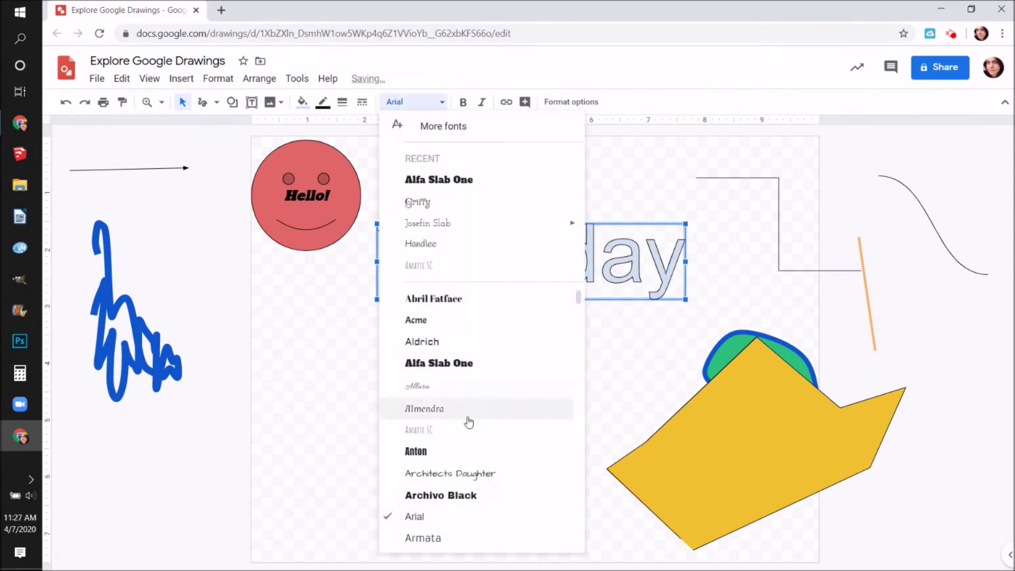
click(429, 386)
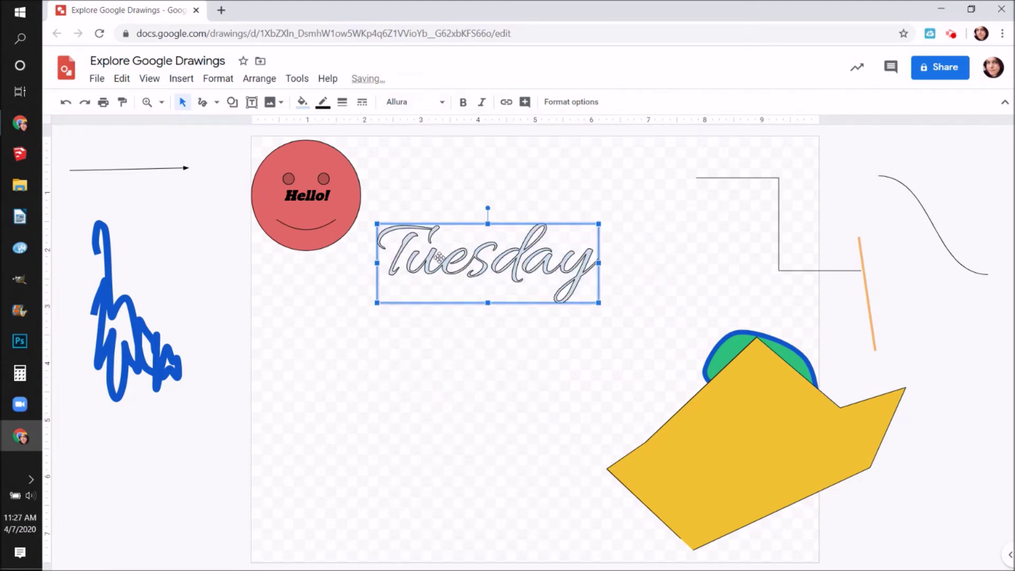
Add a text box reading "Tuesday" above the word art.
click(314, 195)
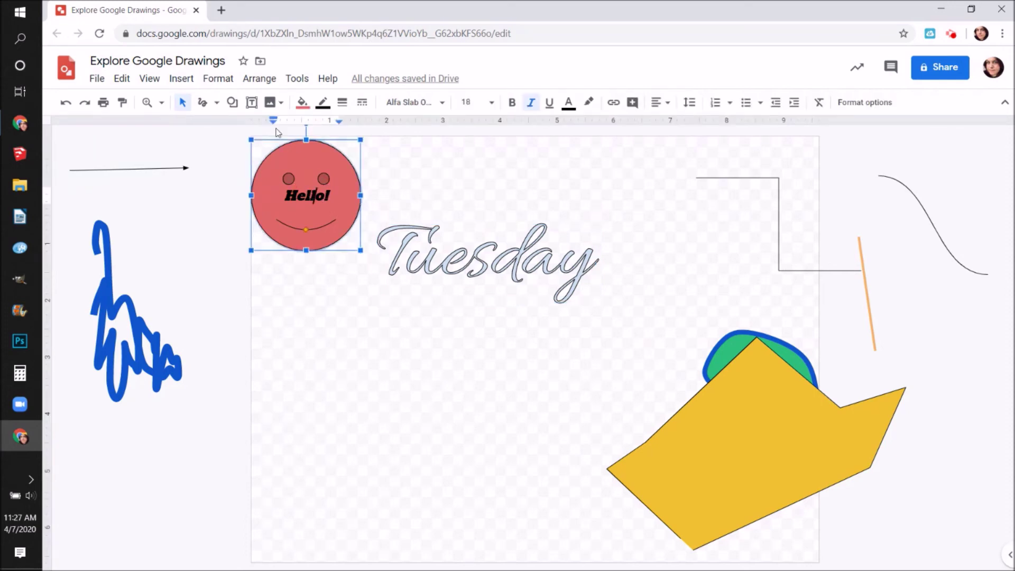
click(251, 102)
drag(498, 161, 679, 208)
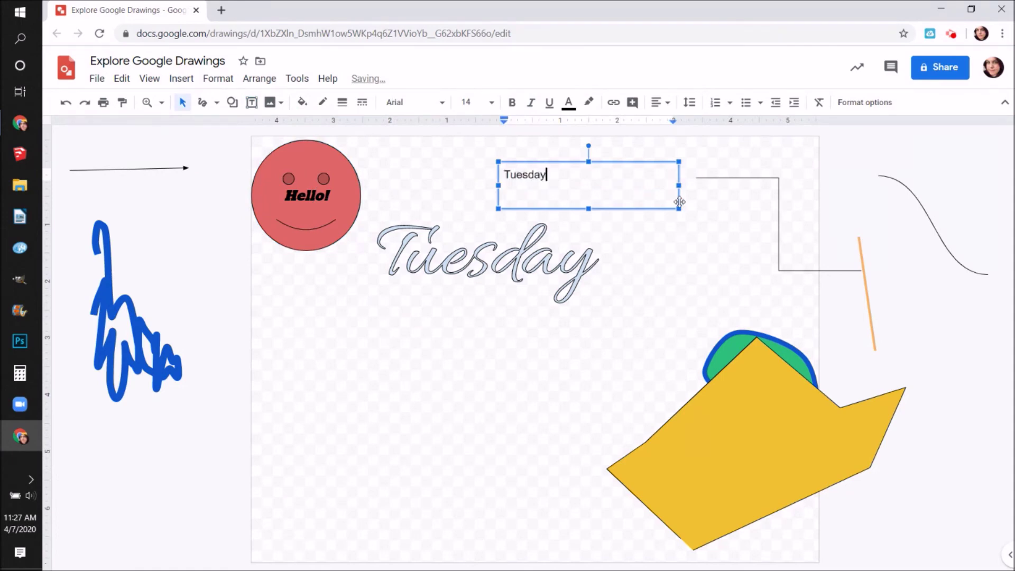
click(697, 234)
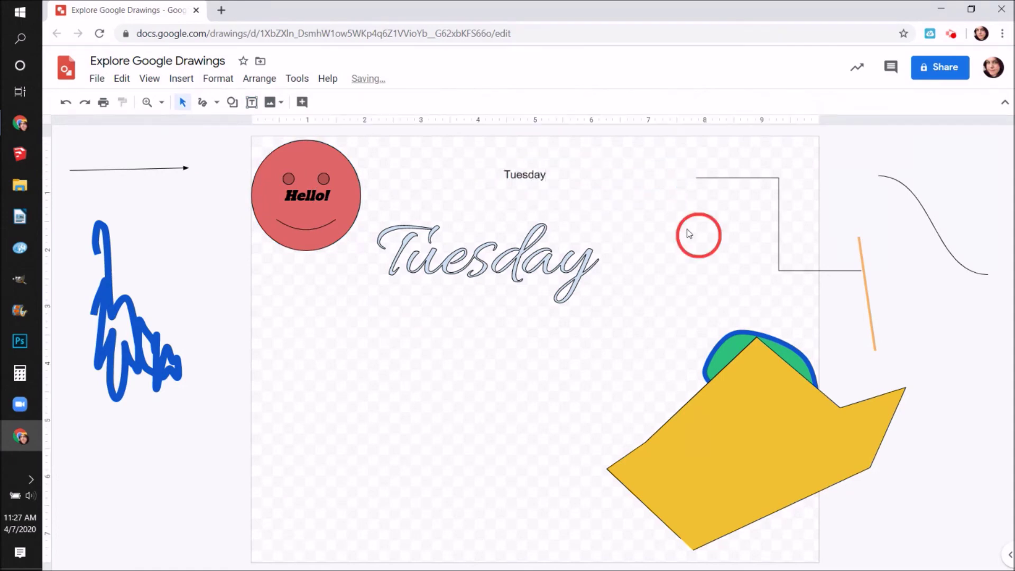
Set the text box's "Tuesday" to size 72 and widen the box so the word fits on one line.
click(515, 172)
double_click(515, 172)
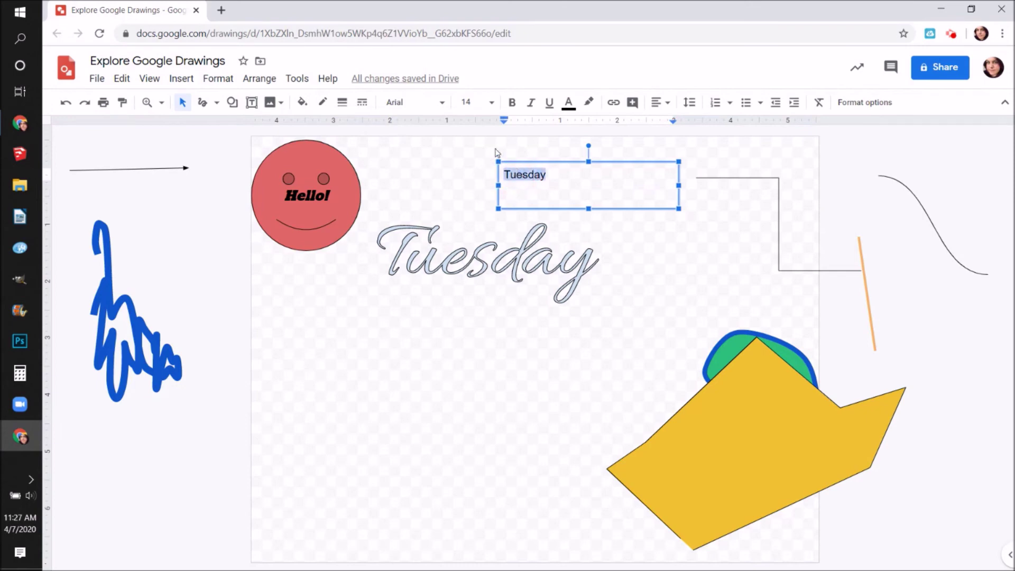
click(492, 102)
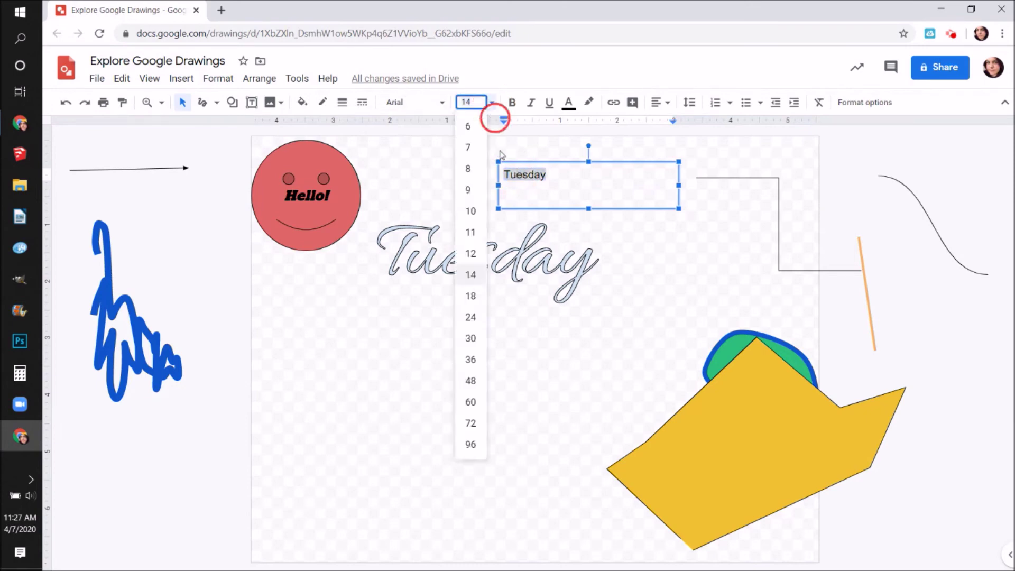
click(474, 421)
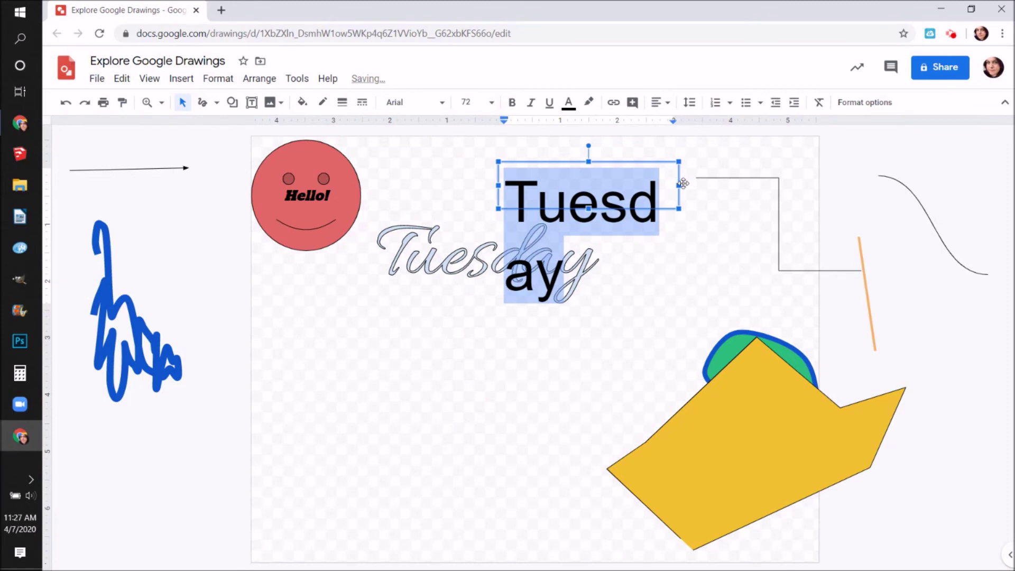
drag(684, 214, 798, 238)
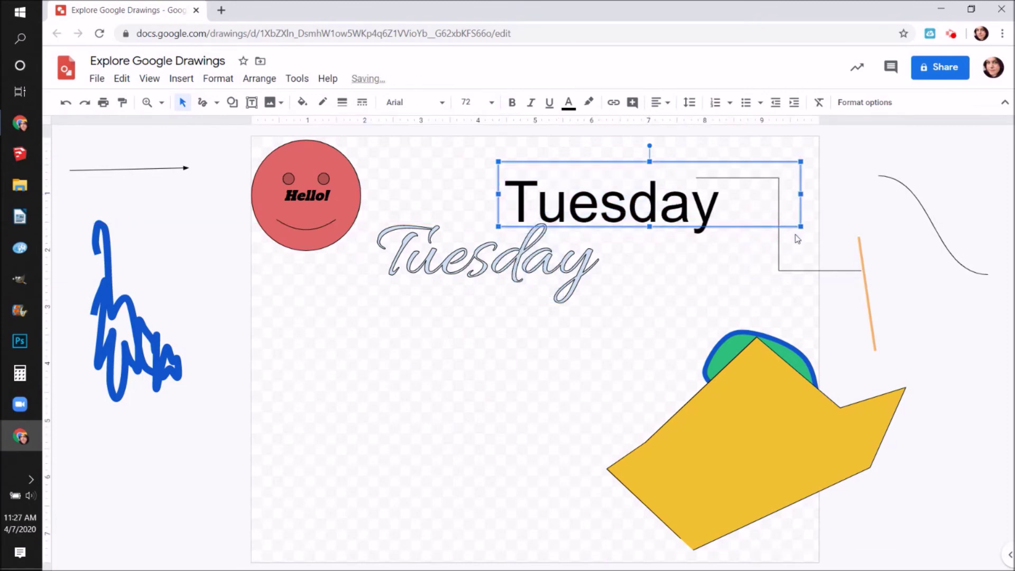
Change the text box's "Tuesday" to the Allura font and color it red.
click(571, 214)
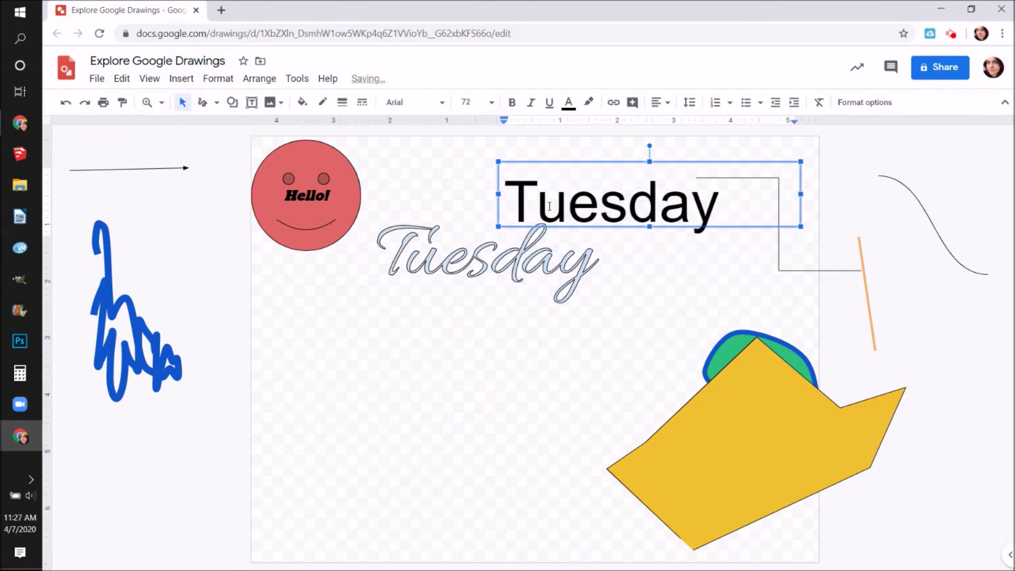
drag(505, 197, 720, 201)
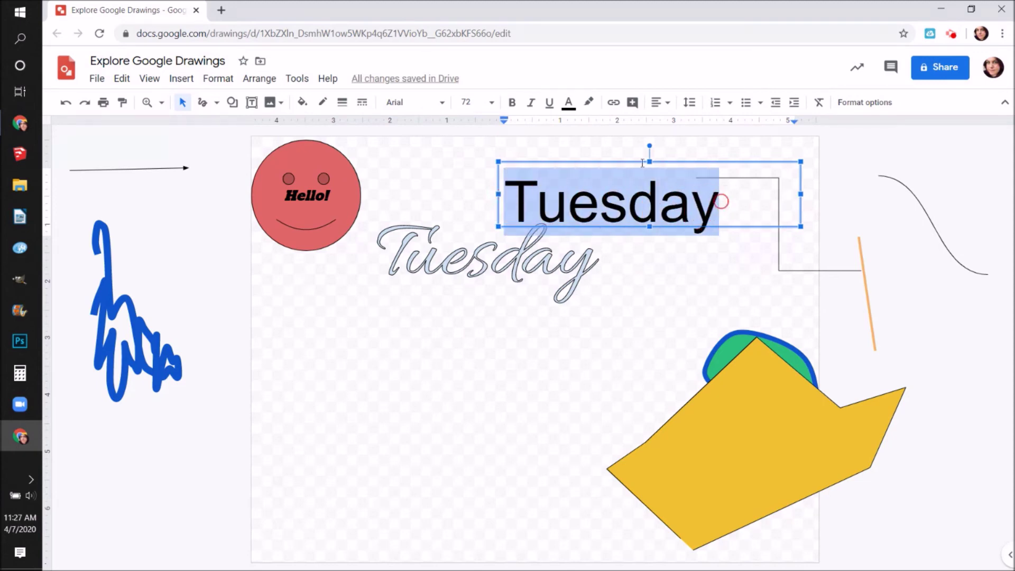
click(439, 103)
click(424, 178)
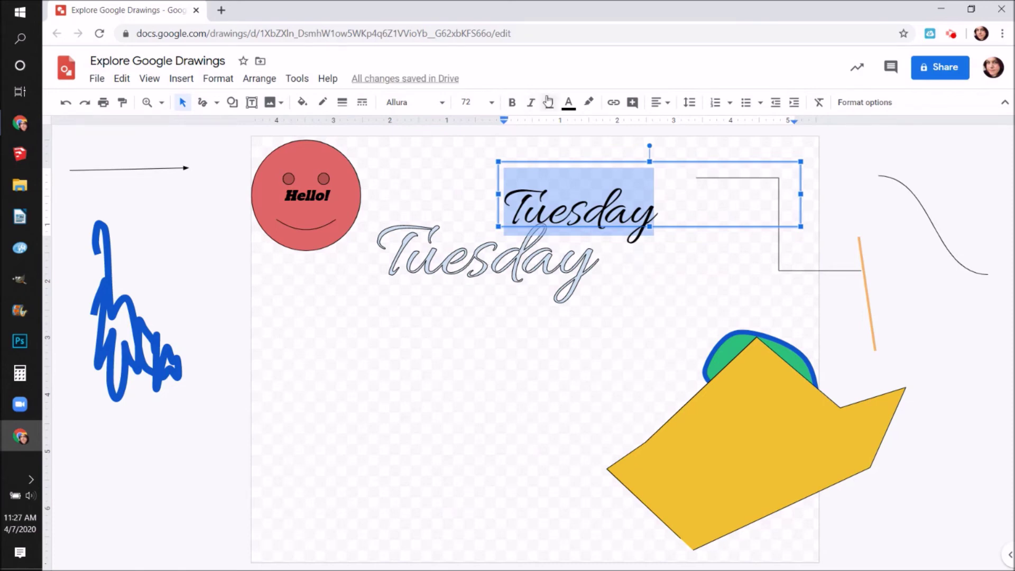
click(568, 106)
click(589, 142)
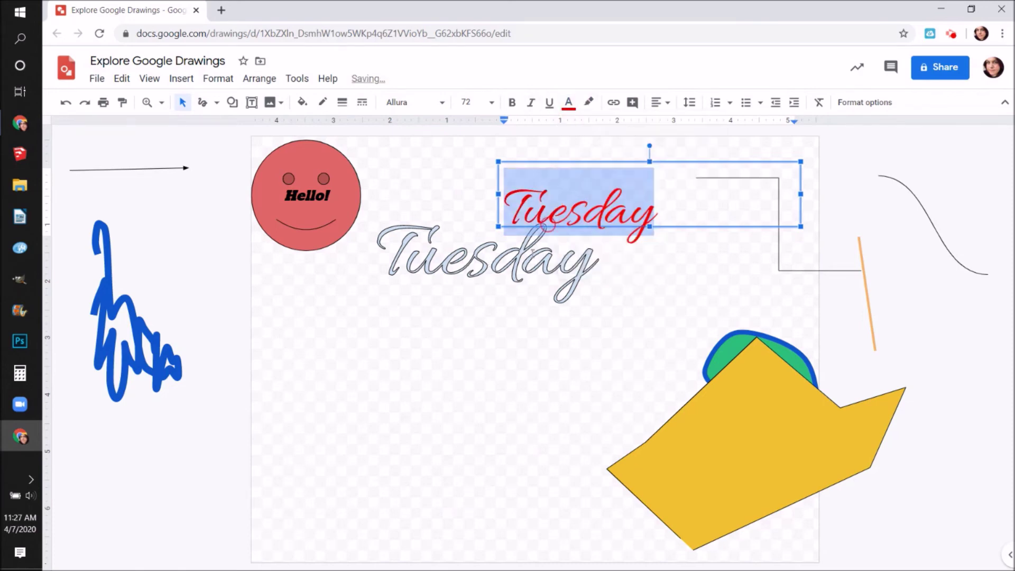
click(519, 292)
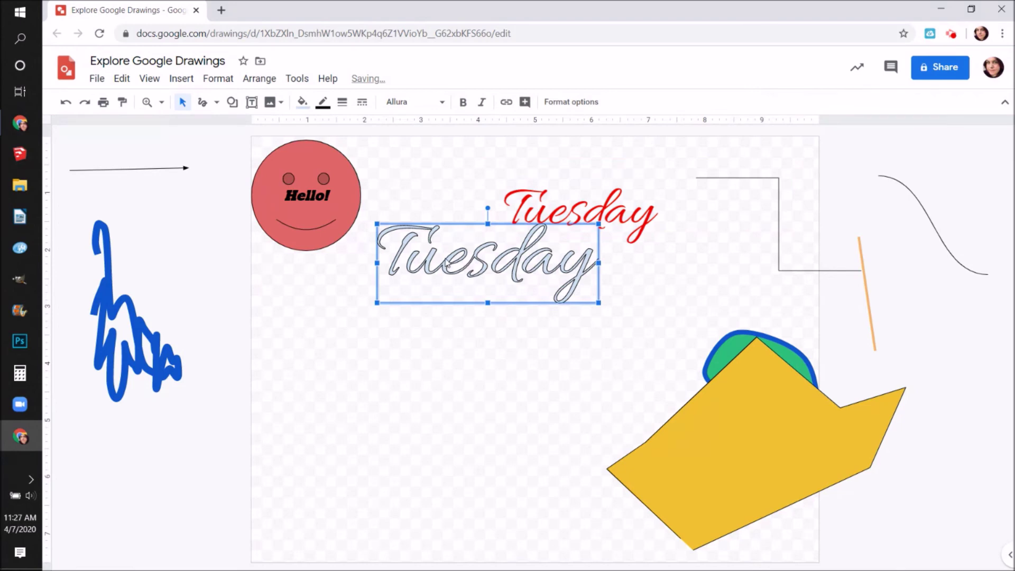
click(542, 196)
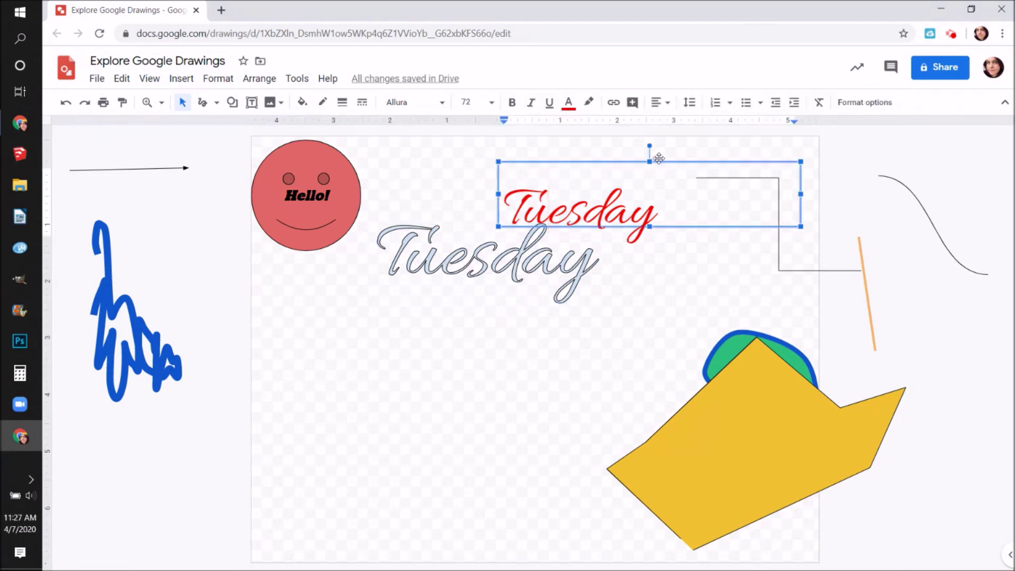
mouse_move(636, 146)
mouse_down()
mouse_move(582, 154)
mouse_move(649, 158)
mouse_up()
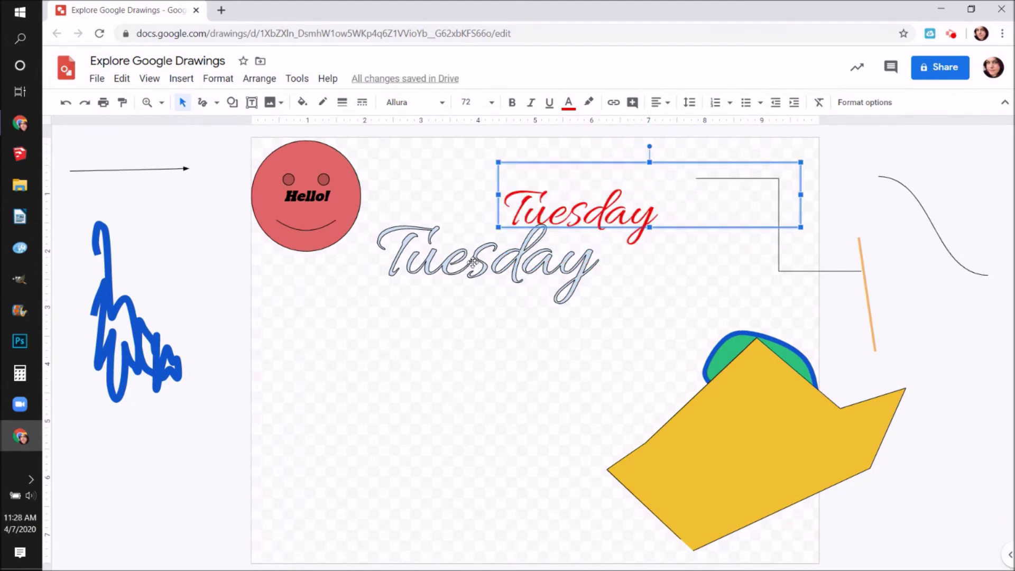
Enlarge the "Tuesday" word art outward from its lower-right corner and lower its upper edge below the red text.
click(524, 284)
drag(599, 302, 734, 371)
drag(556, 225, 555, 261)
Try flattening the "Tuesday" word art and stretching it wider on both sides.
drag(555, 370, 552, 321)
drag(377, 290, 288, 292)
drag(734, 291, 794, 291)
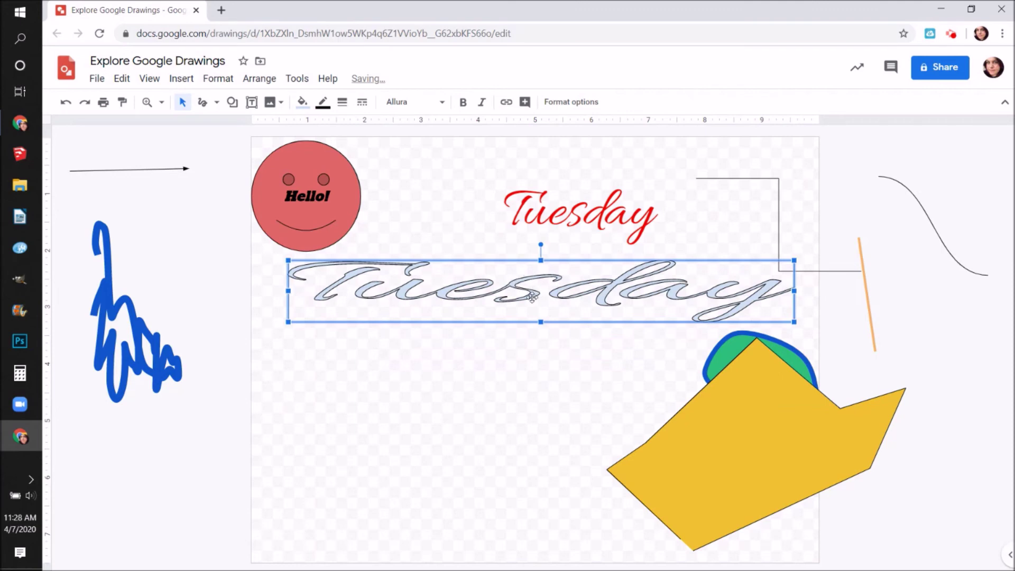
Undo the flattening and both sideways stretches of the "Tuesday" word art.
key(ctrl+z)
key(ctrl+z)
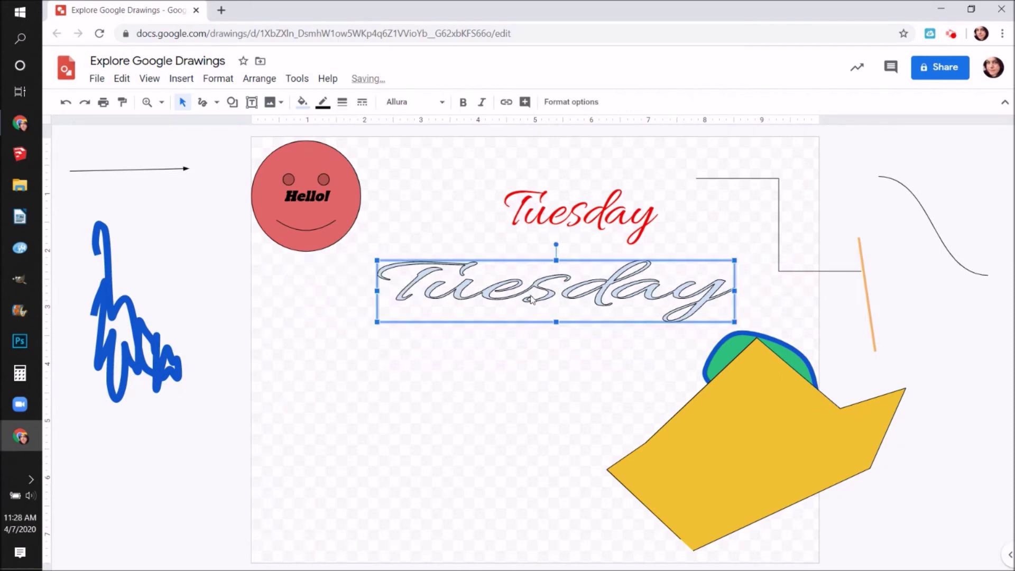
key(ctrl+z)
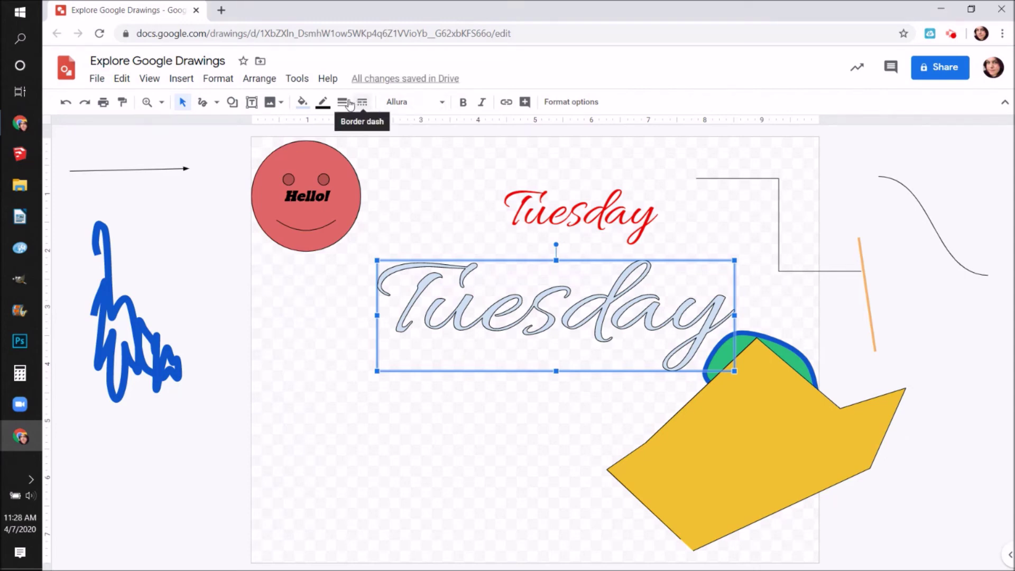
Fill the "Tuesday" word art with a light green radial gradient and move it slightly up.
click(300, 105)
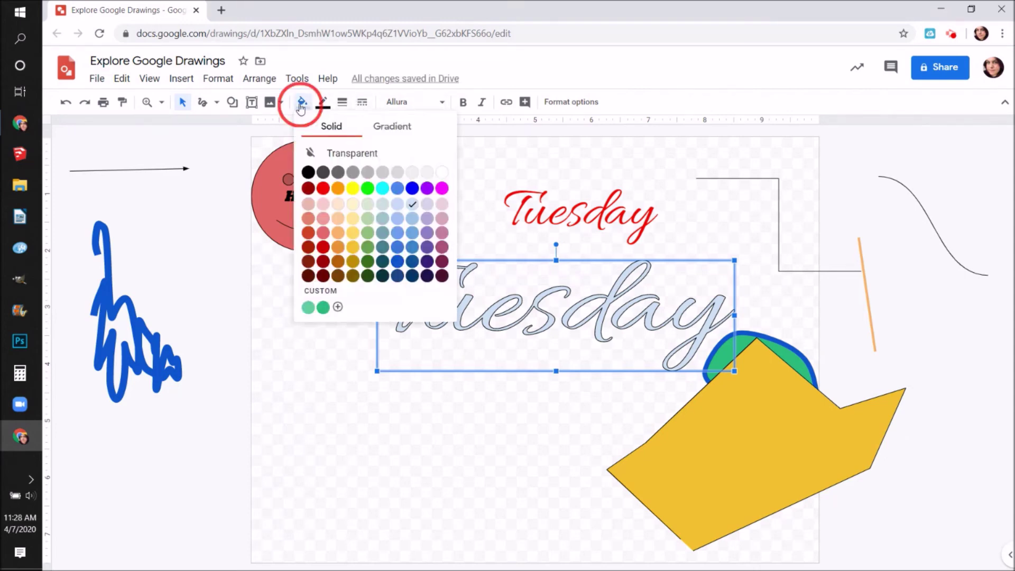
click(393, 128)
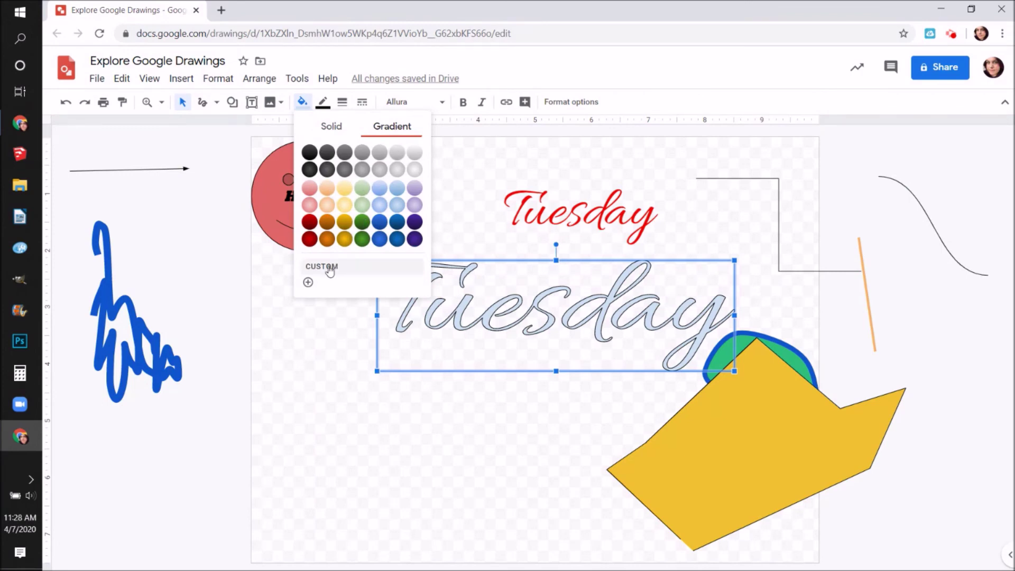
click(362, 206)
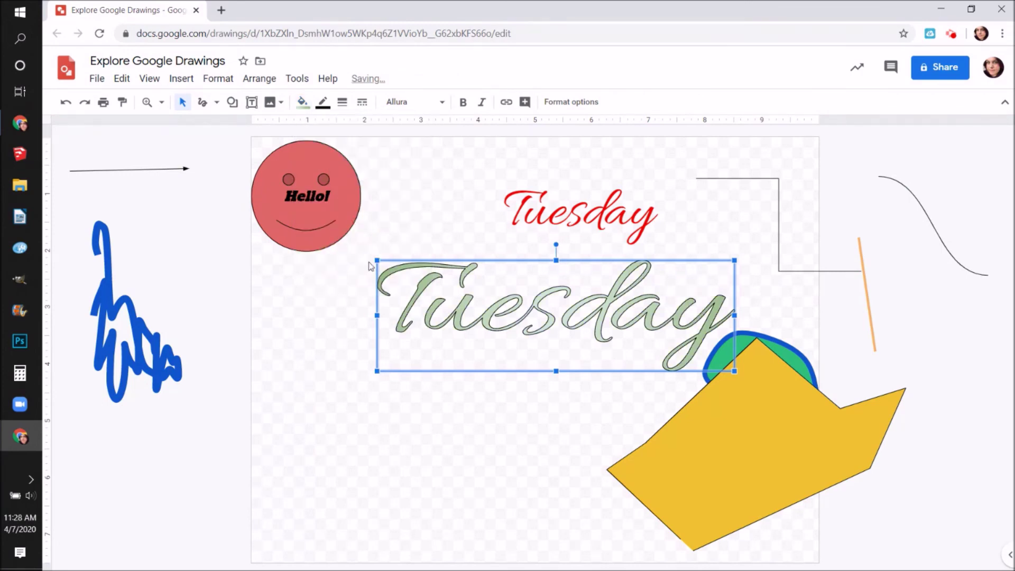
drag(488, 260, 483, 238)
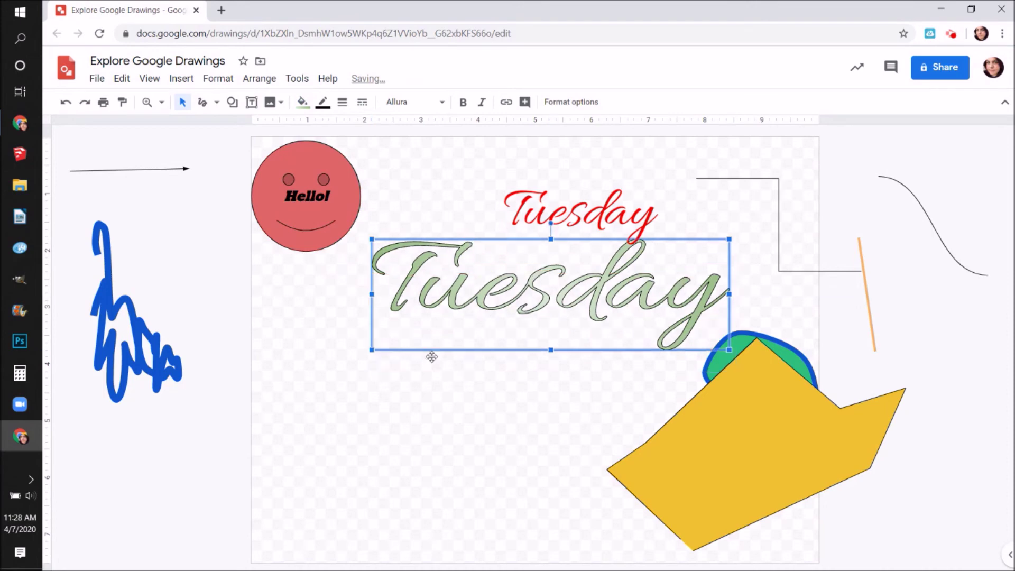
Change the border color of the "Tuesday" word art to dark cyan.
click(438, 392)
click(450, 298)
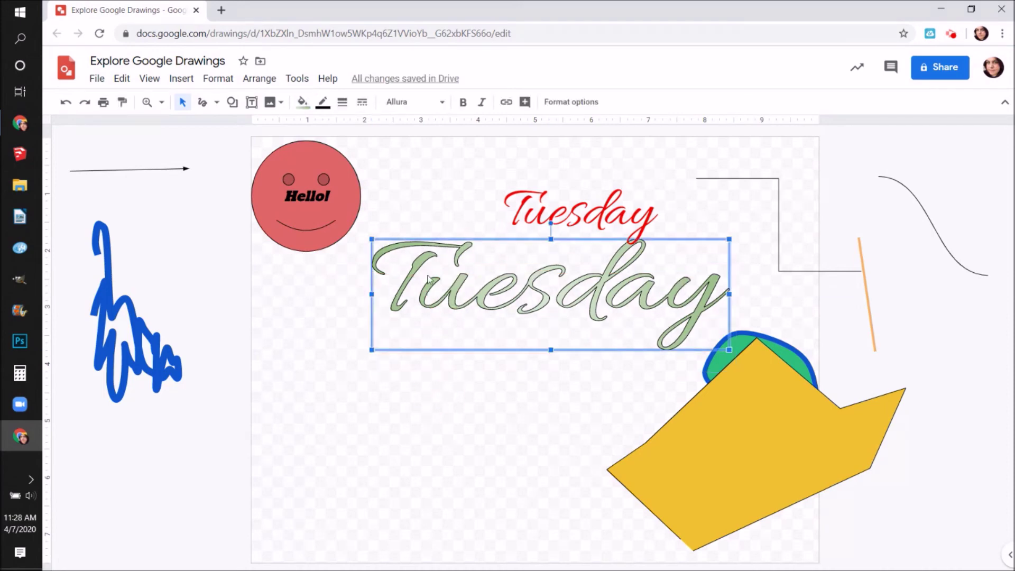
click(323, 101)
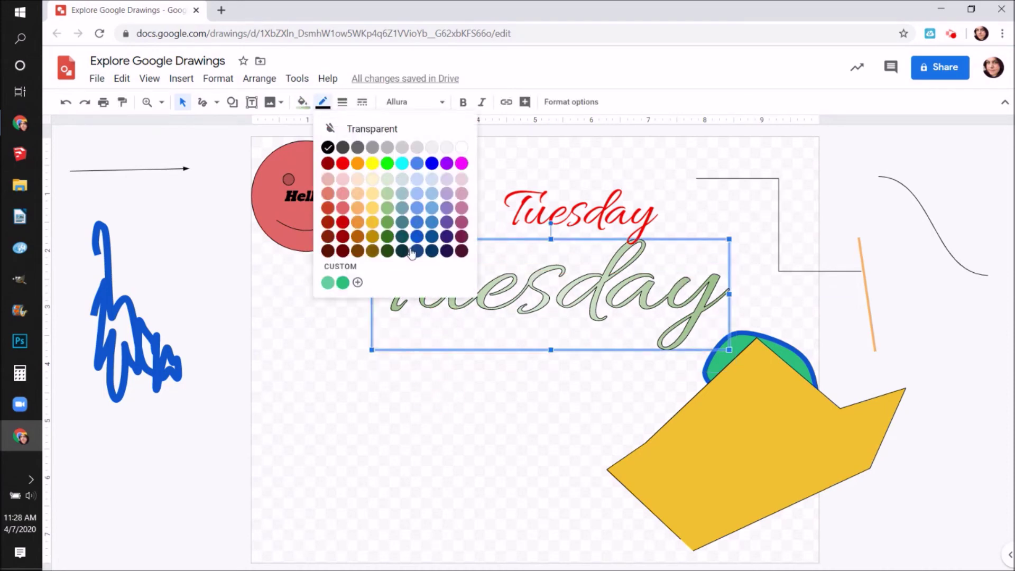
click(404, 225)
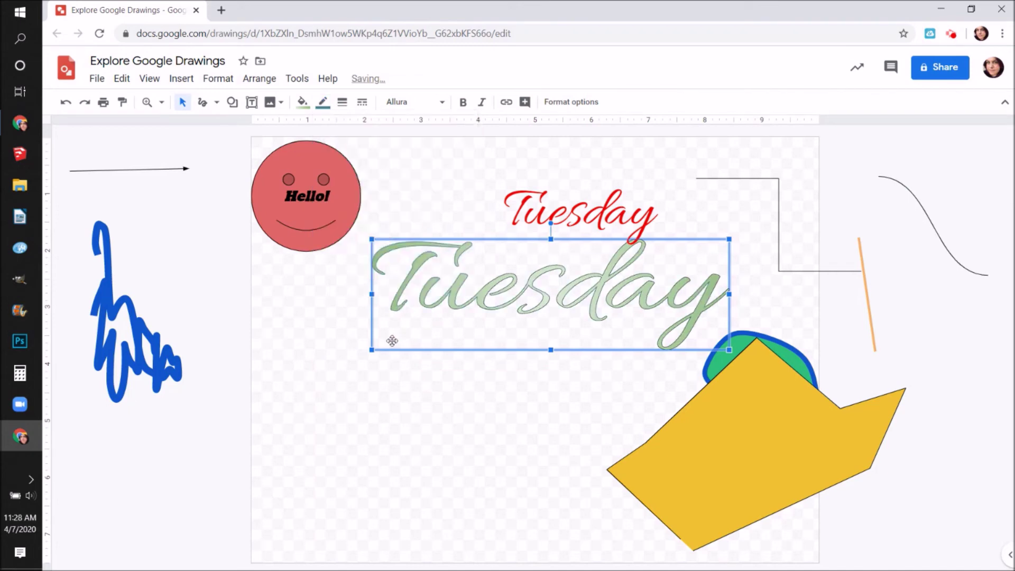
click(294, 358)
Set the border weight of the "Tuesday" word art to 2px.
click(455, 308)
click(343, 102)
click(364, 147)
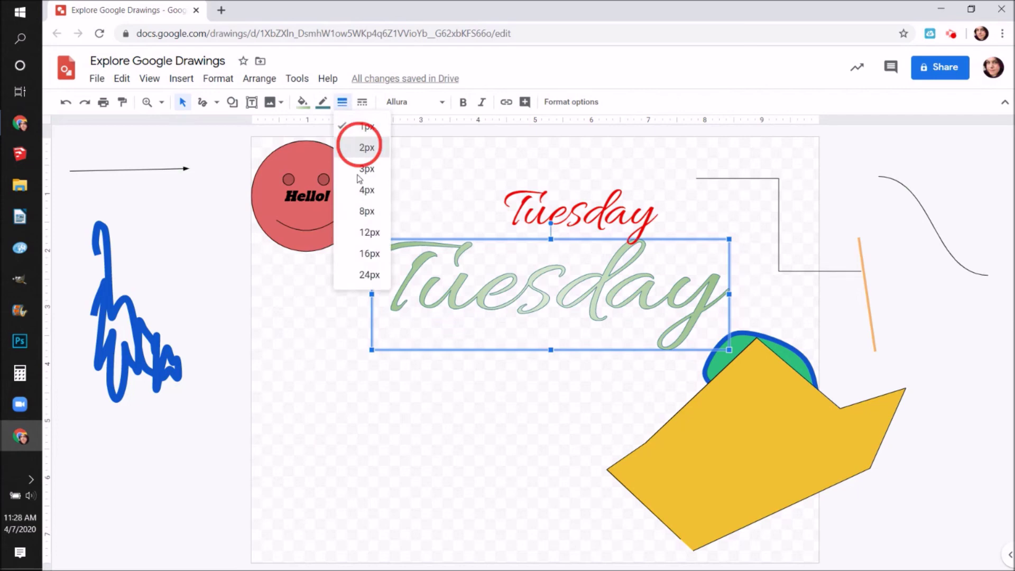
click(484, 308)
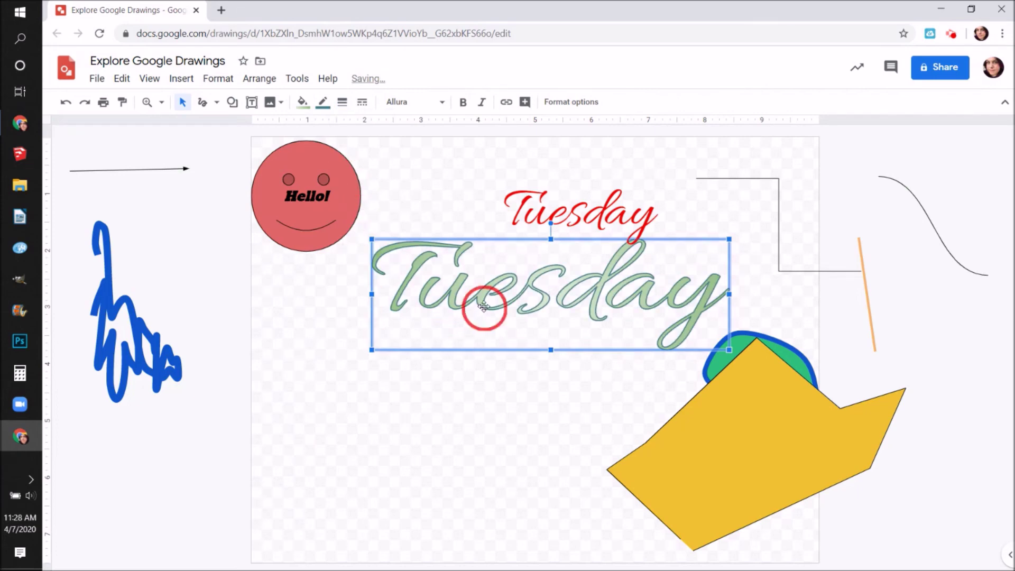
Start a custom radial gradient for the "Tuesday" word art with a yellow first stop and a magenta last stop.
click(302, 103)
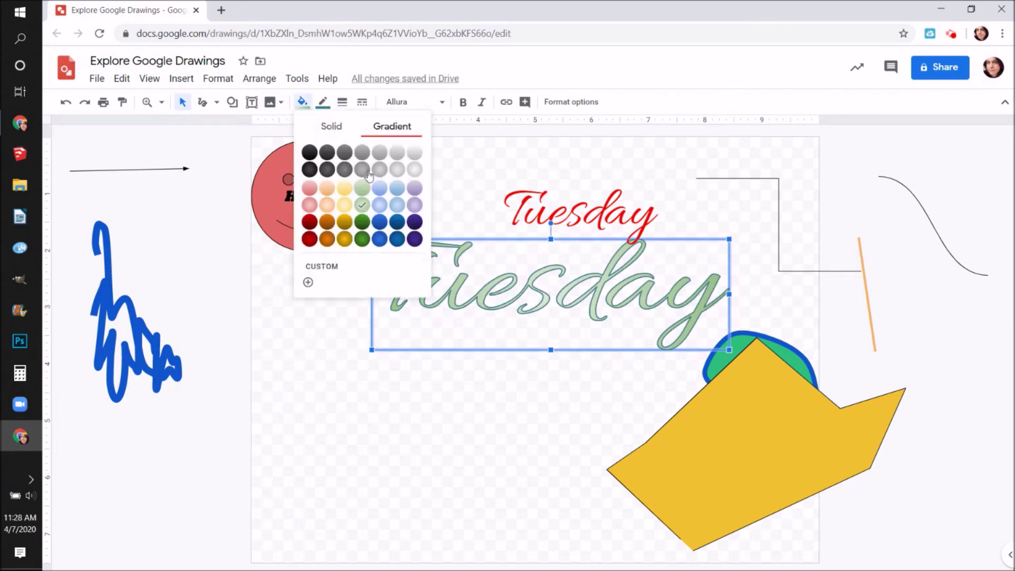
click(329, 267)
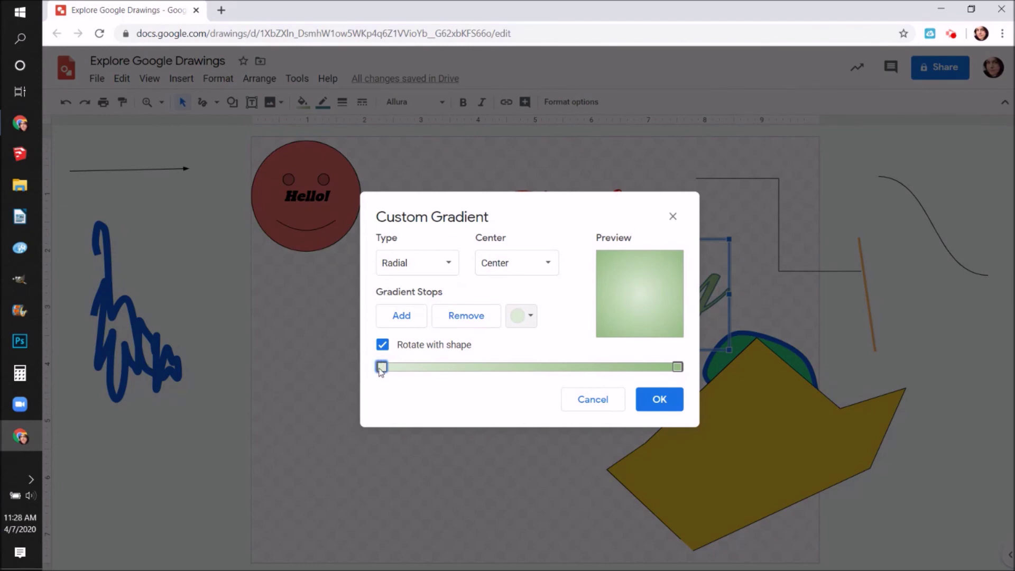
click(520, 316)
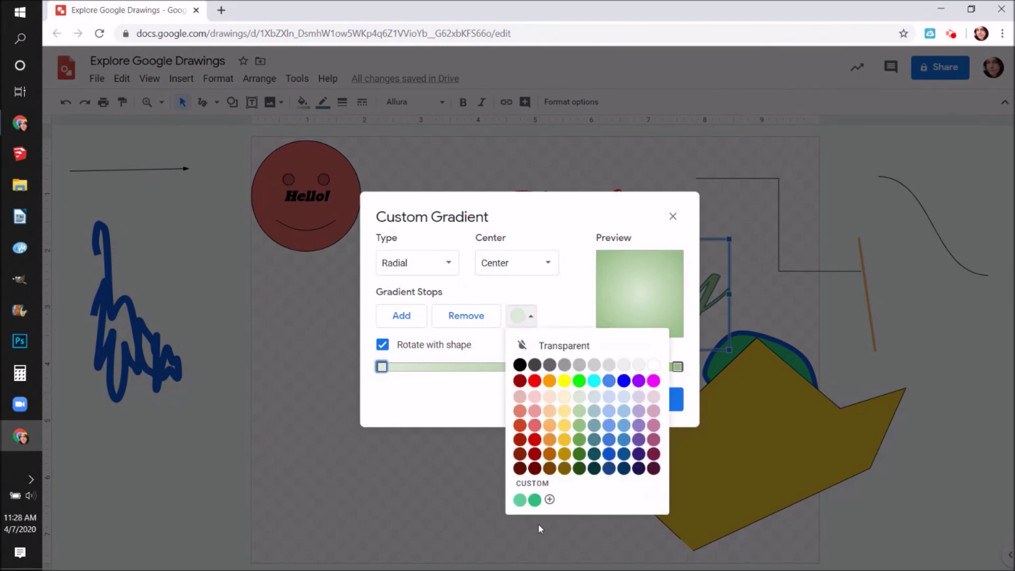
click(564, 383)
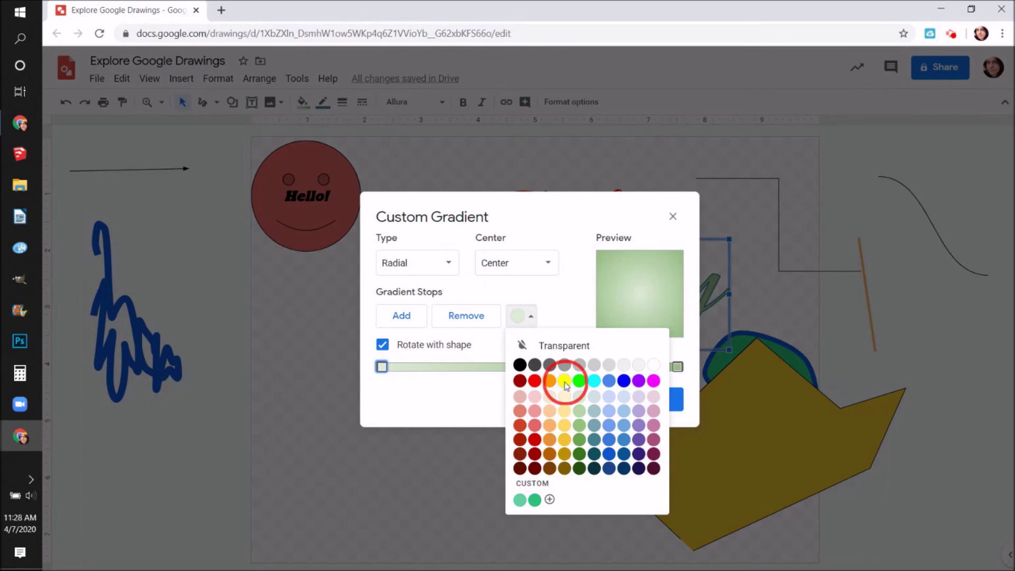
click(678, 368)
click(518, 316)
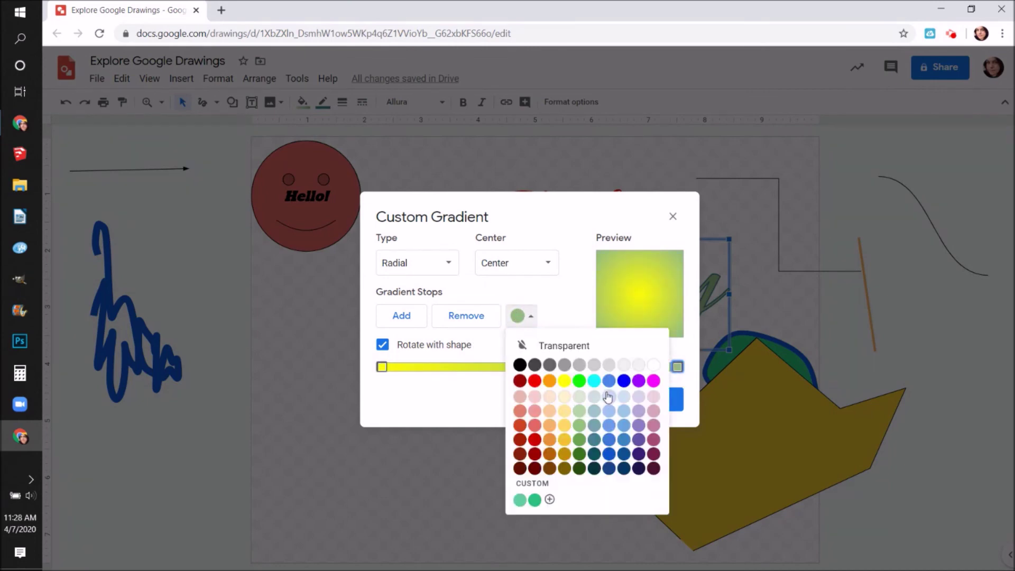
click(653, 381)
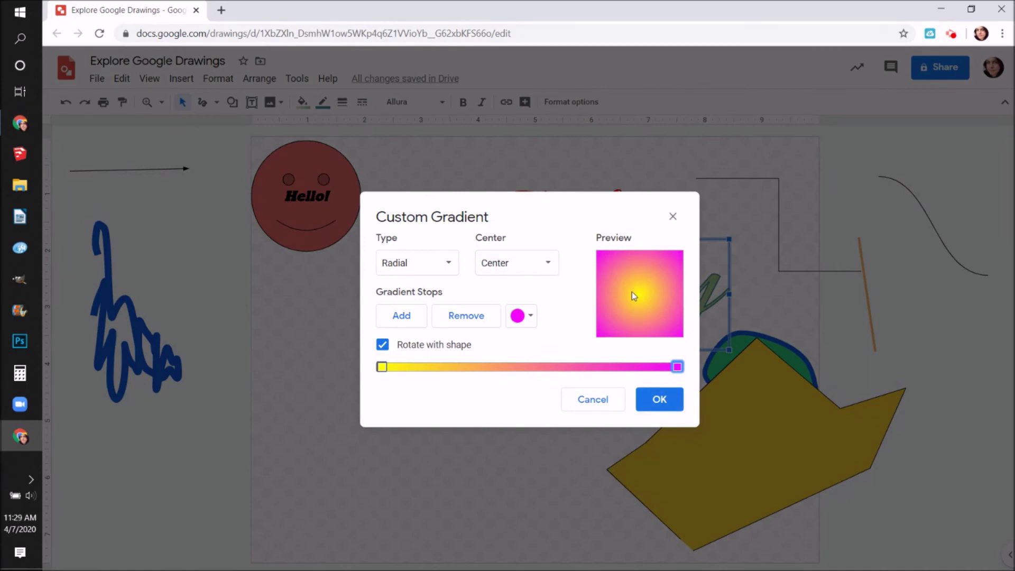
Set the gradient's center to Top left and apply it to the "Tuesday" word art.
click(548, 264)
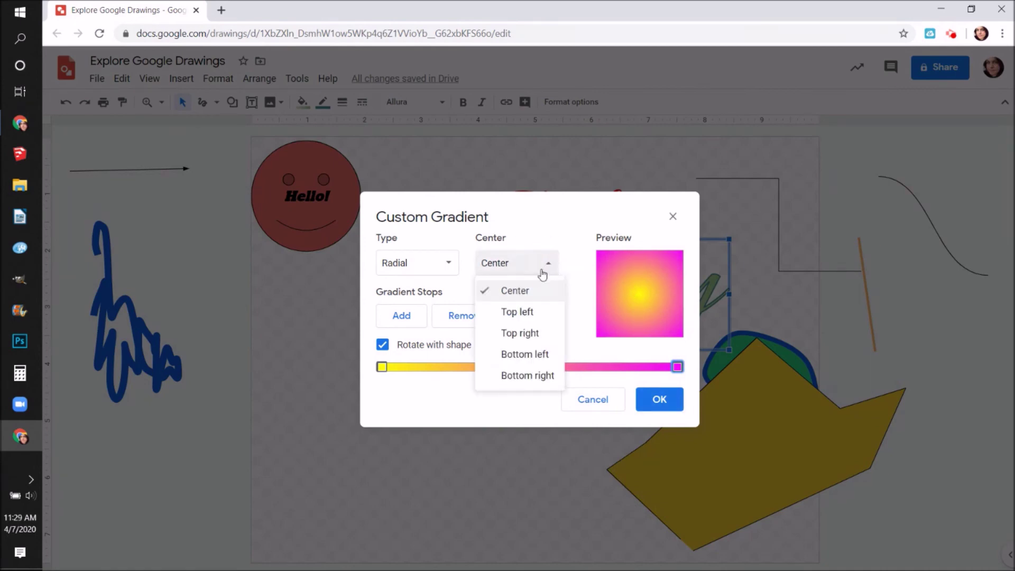
click(513, 313)
click(659, 402)
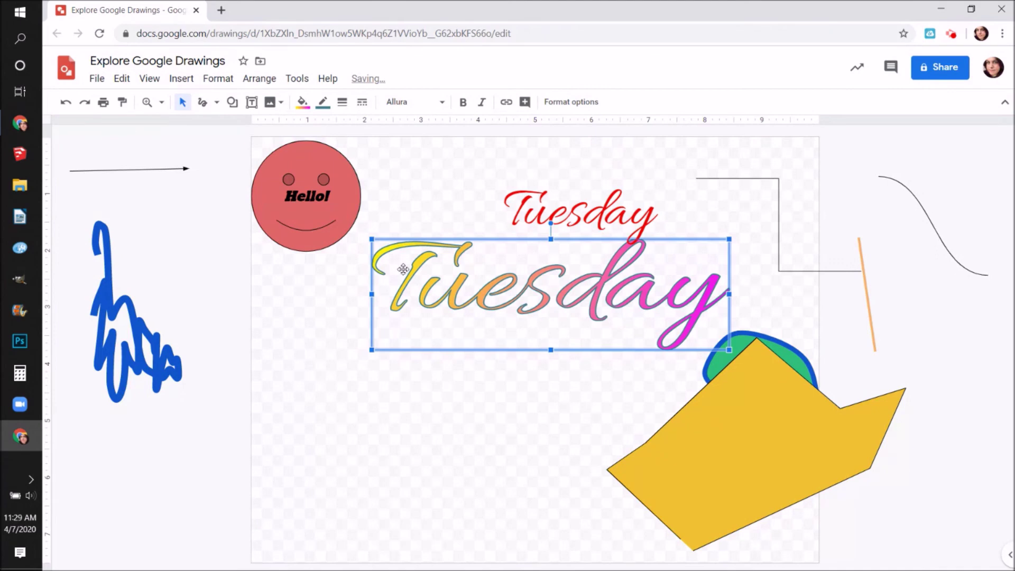
Make the "Tuesday" word art's border black and move the word art to the page's left edge below the smiley face.
click(322, 102)
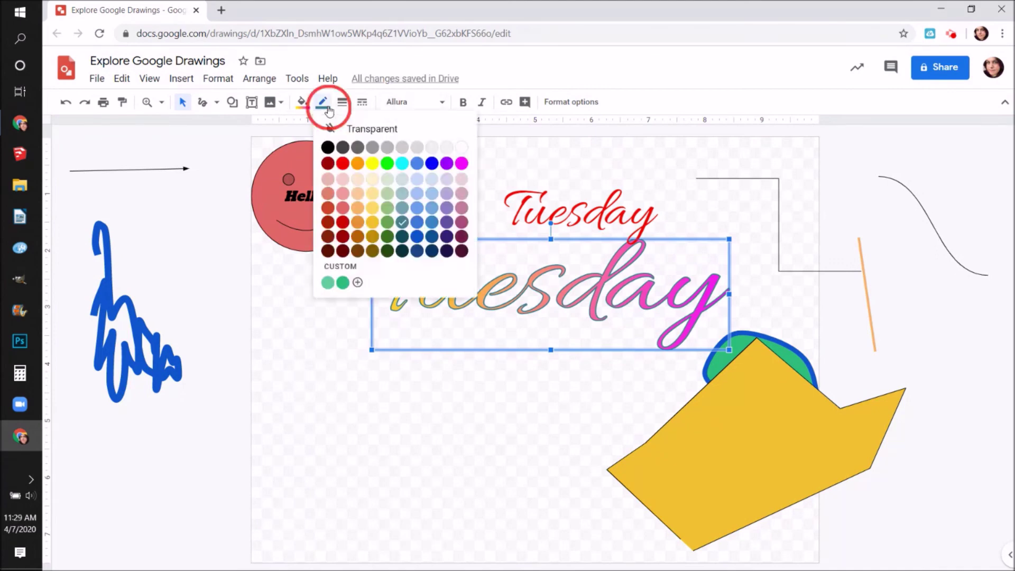
click(328, 147)
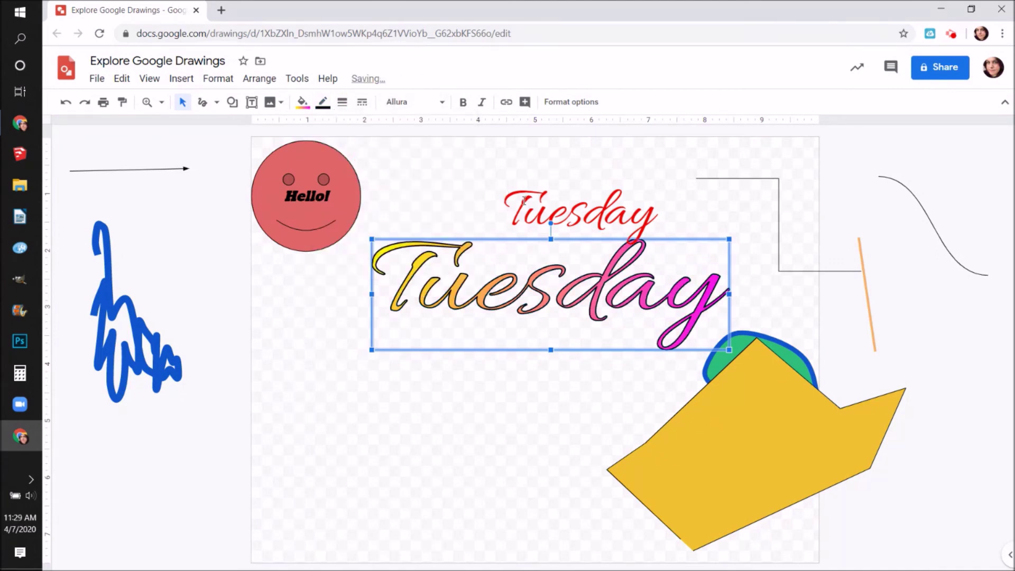
click(524, 200)
click(461, 290)
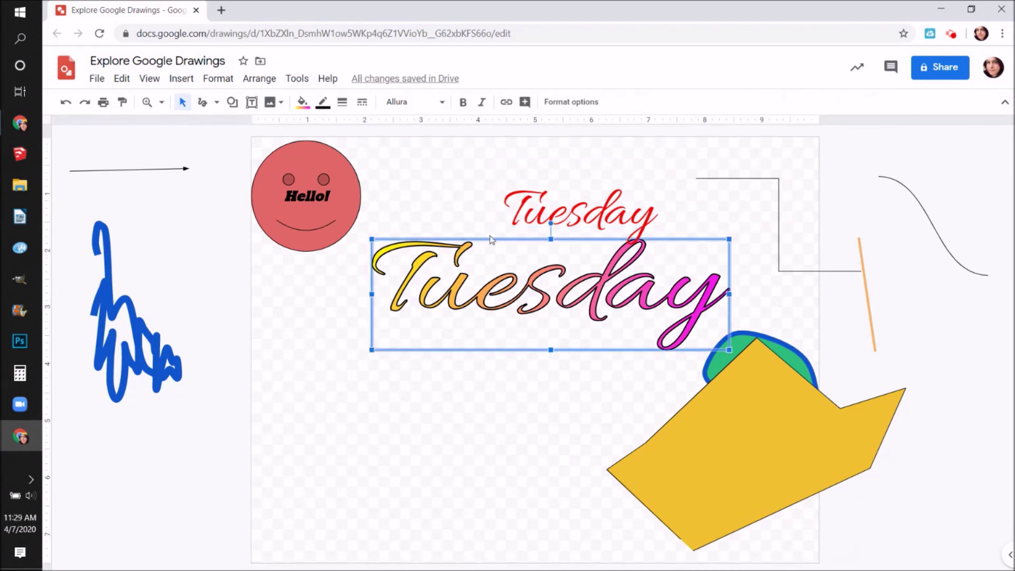
drag(487, 240, 368, 285)
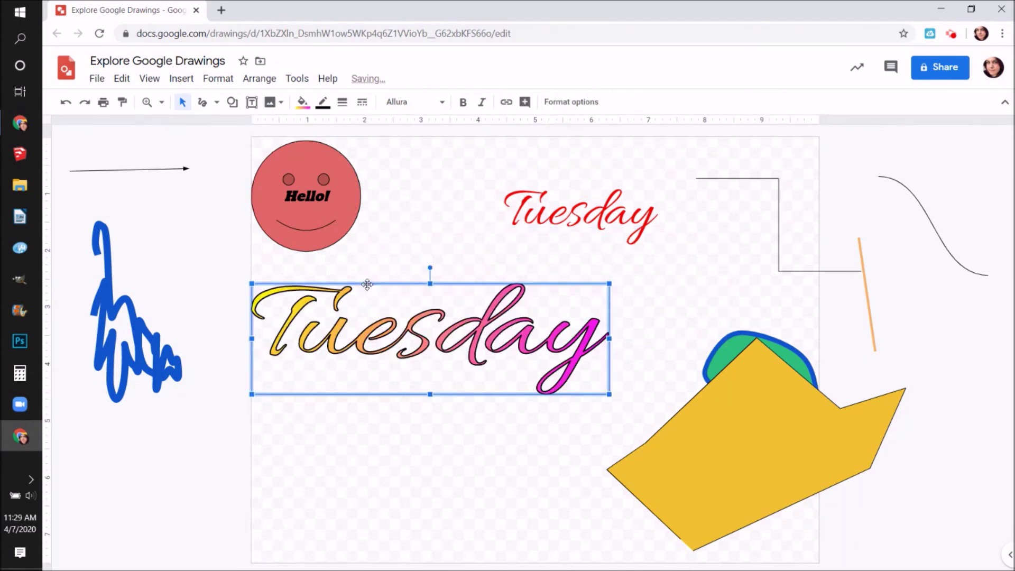
Shift the yellow polygon left and shrink it toward its lower-right corner.
drag(714, 471, 638, 468)
drag(531, 332, 678, 415)
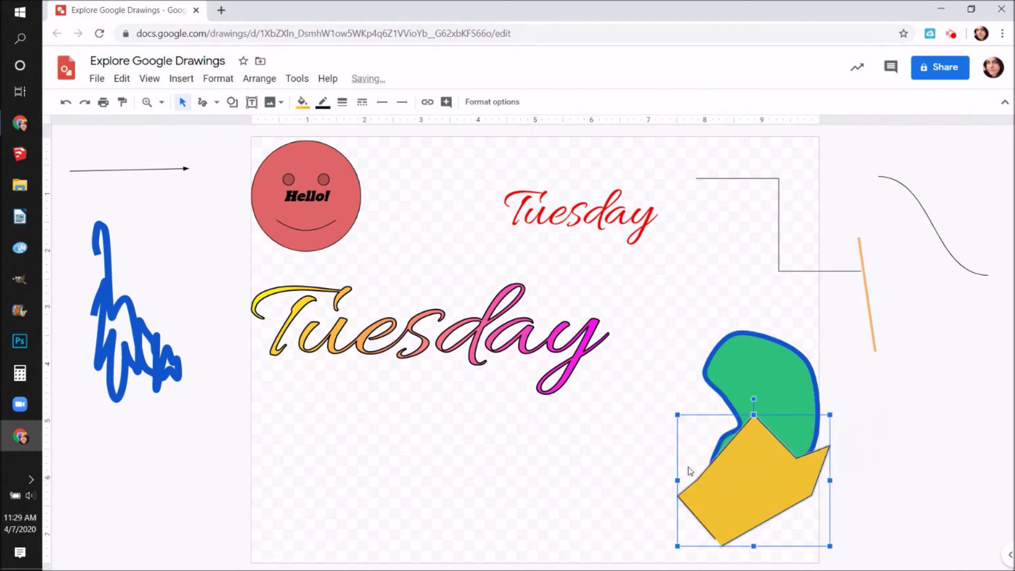
Try duplicating the "Tuesday" word art and delete the copy.
click(333, 321)
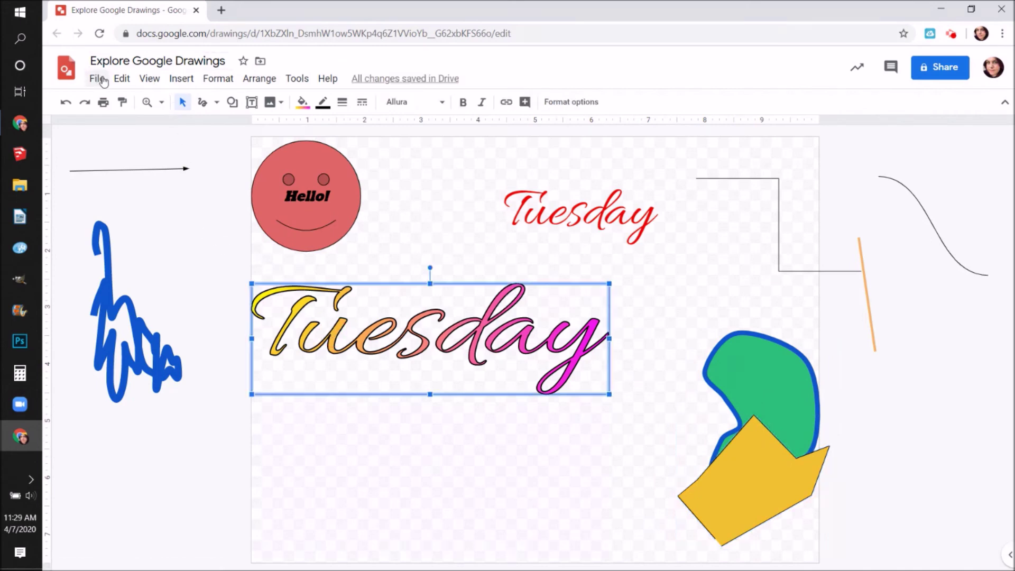
click(121, 78)
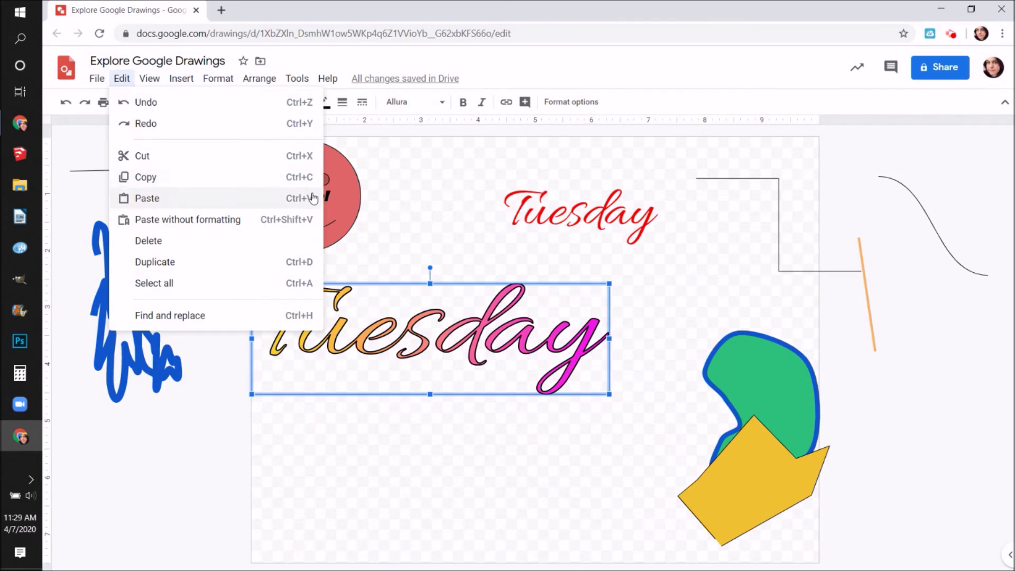
click(238, 269)
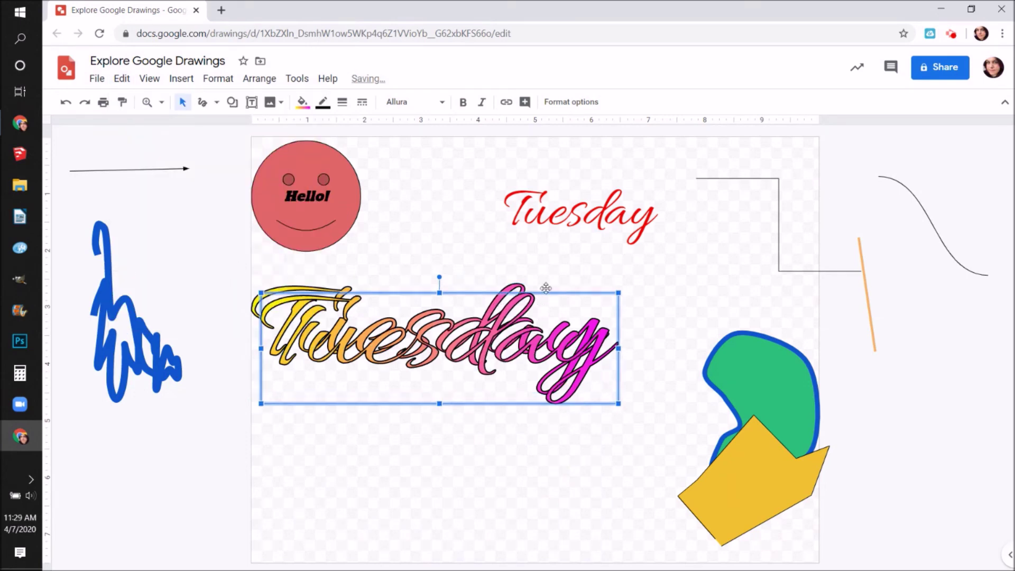
key(Delete)
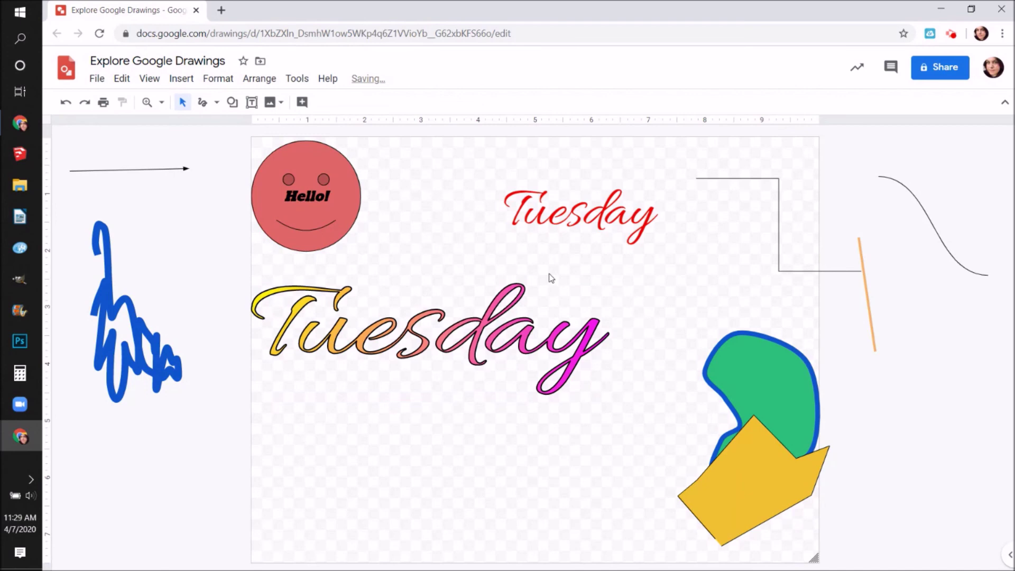
Duplicate the red smiley face and place the copy to its right, slightly lower.
click(354, 206)
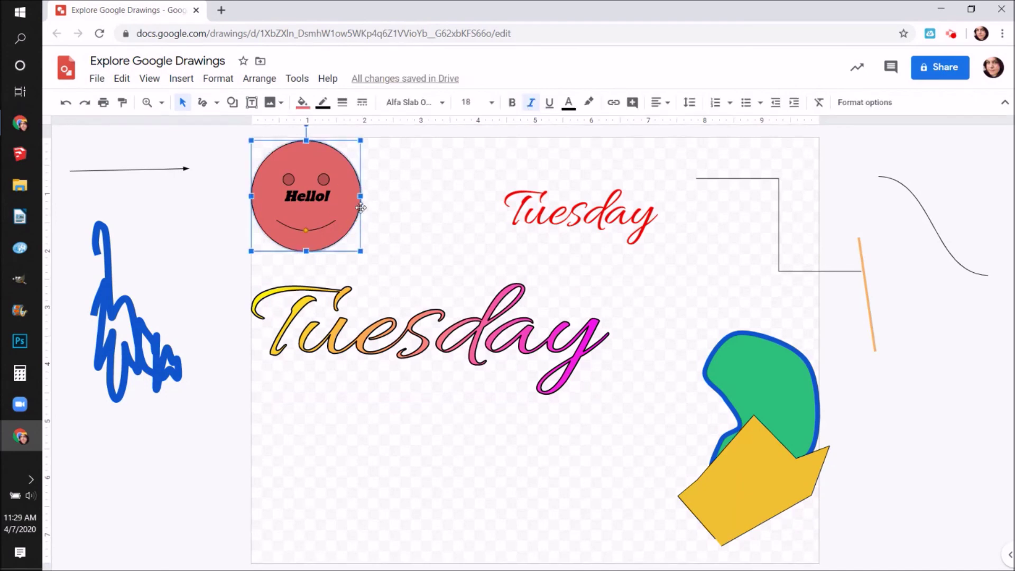
key(ctrl+d)
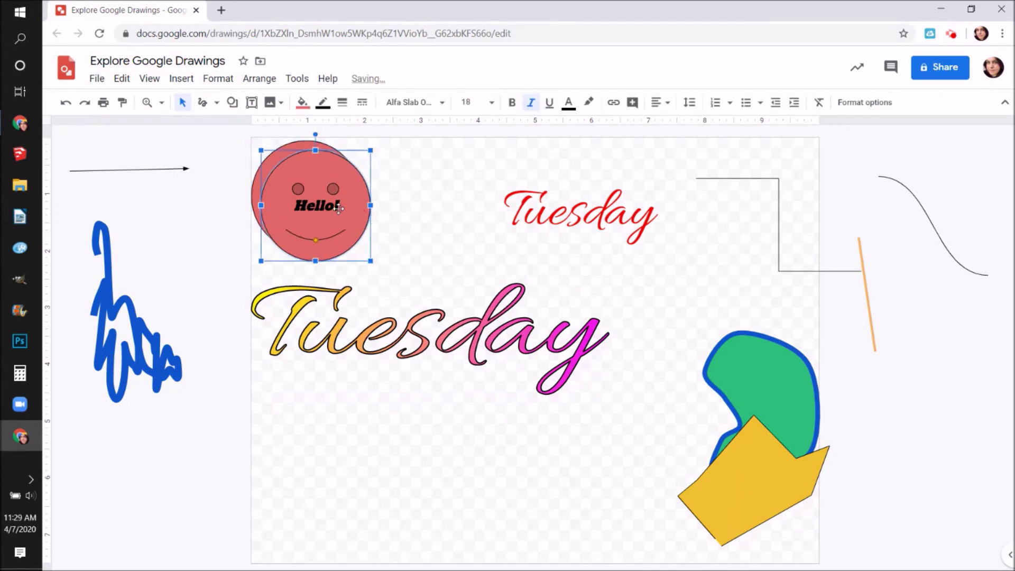
drag(354, 206, 442, 227)
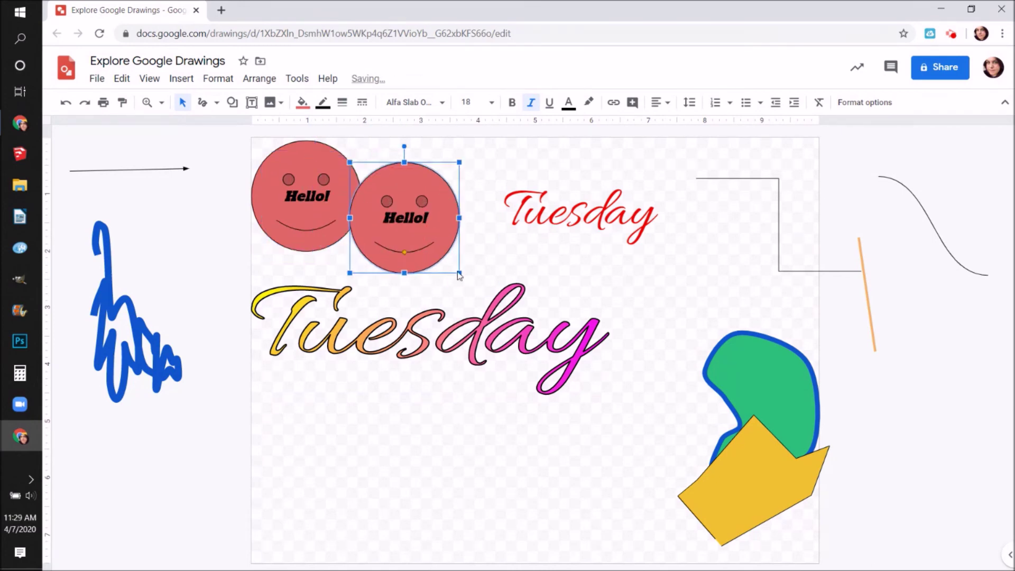
Fill the copied smiley face with light orange and replace its text with "Goodbye".
click(301, 102)
click(337, 210)
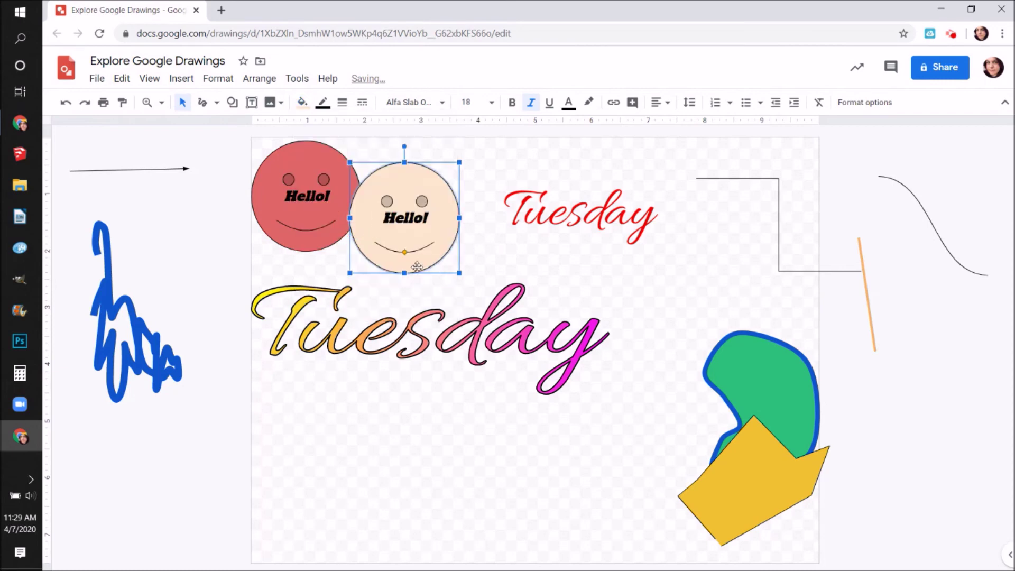
click(421, 221)
drag(430, 221, 382, 217)
text(Goodbye)
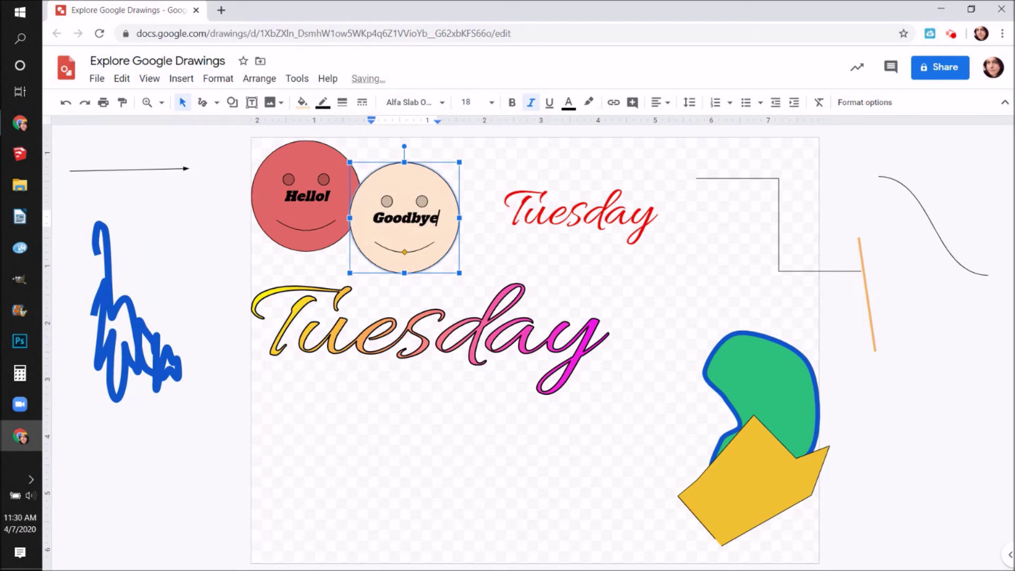
key(Return)
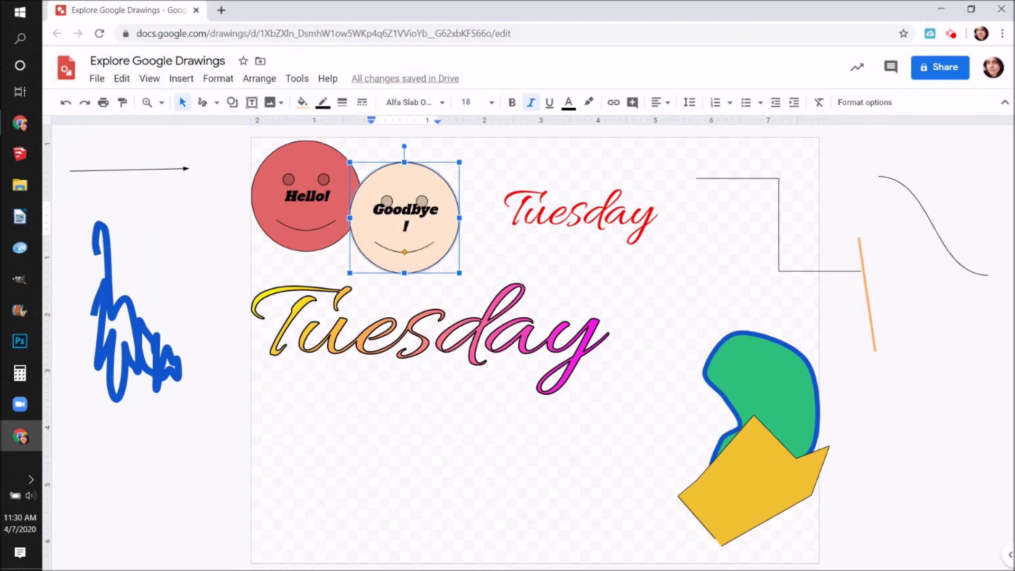
key(BackSpace)
key(BackSpace)
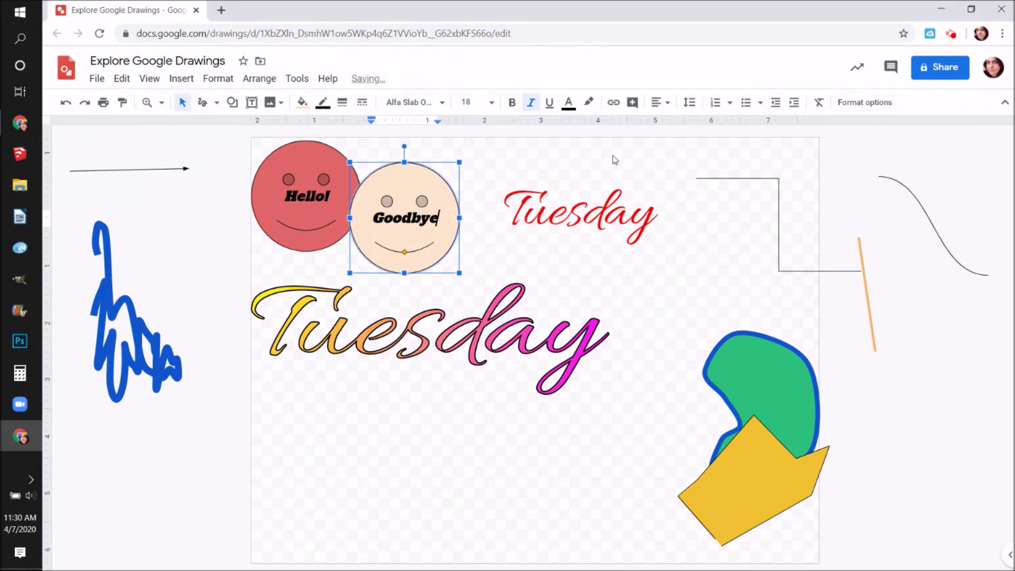
Reduce the "Goodbye" text to font size 12.
click(392, 218)
double_click(392, 218)
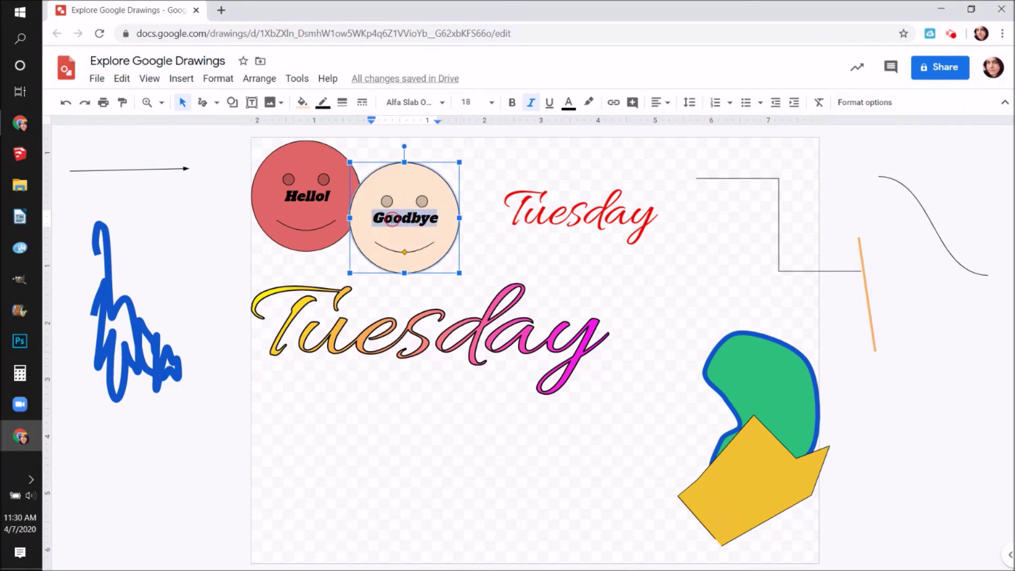
click(492, 104)
click(471, 254)
click(584, 172)
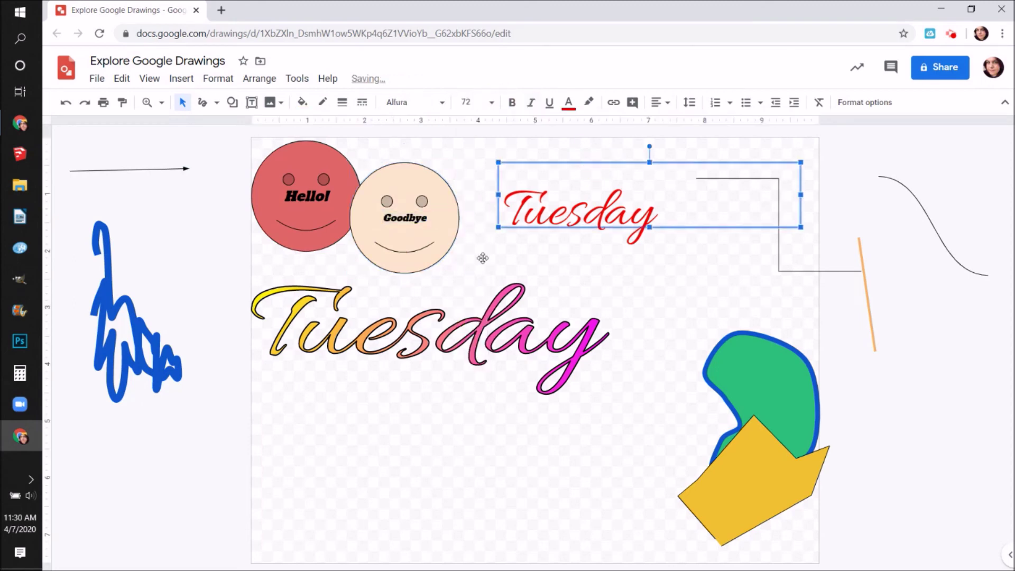
Rotate the "Goodbye" face slightly clockwise and move it left to overlap the red smiley face.
click(422, 170)
drag(405, 146, 431, 152)
drag(380, 189, 365, 182)
Make the "Goodbye" face's light orange fill slightly transparent using a custom color.
click(302, 102)
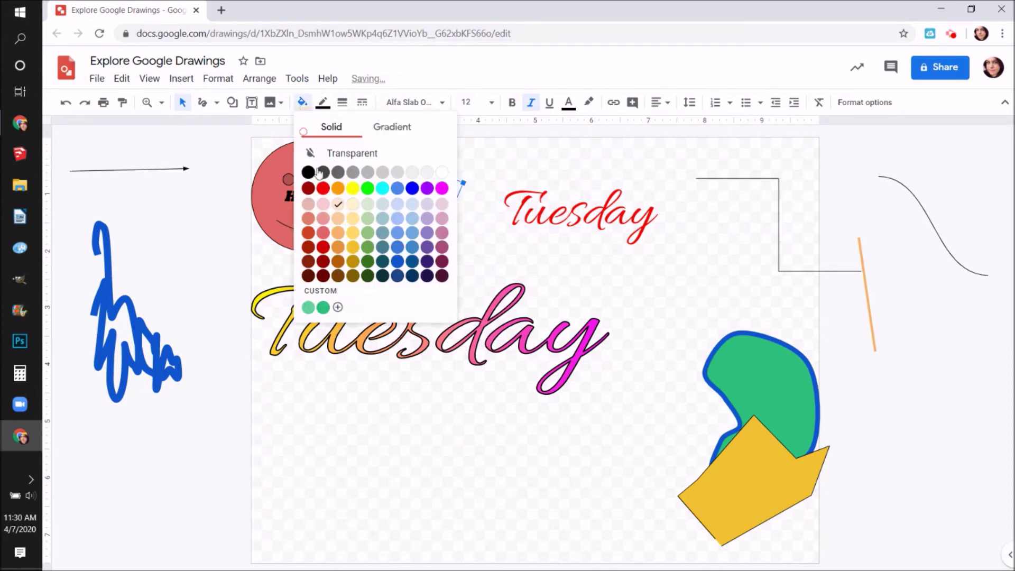
click(330, 293)
drag(588, 389, 562, 388)
click(580, 423)
click(480, 460)
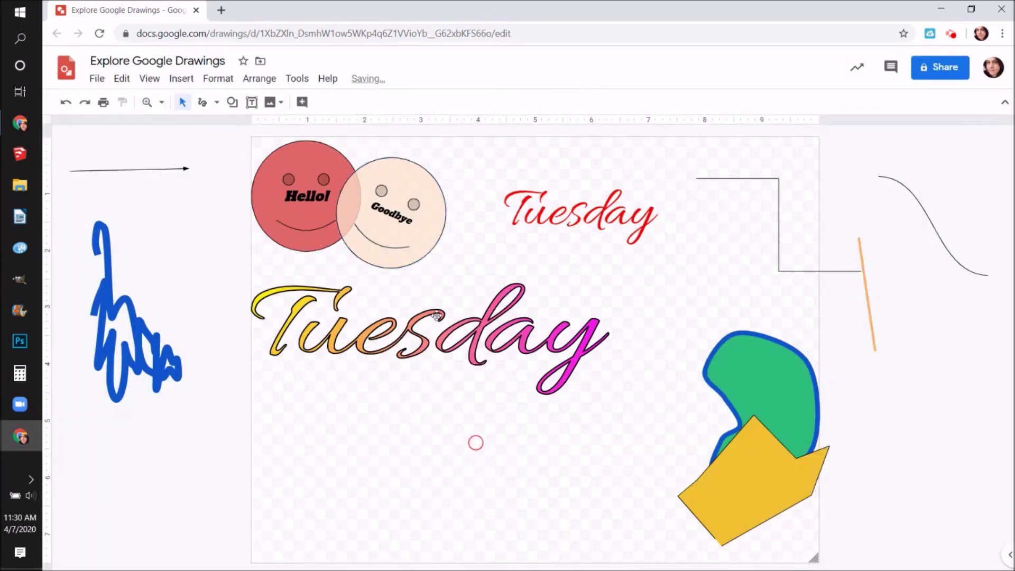
Move the gradient "Tuesday" word art down, away from the two overlapping smiley faces.
click(418, 222)
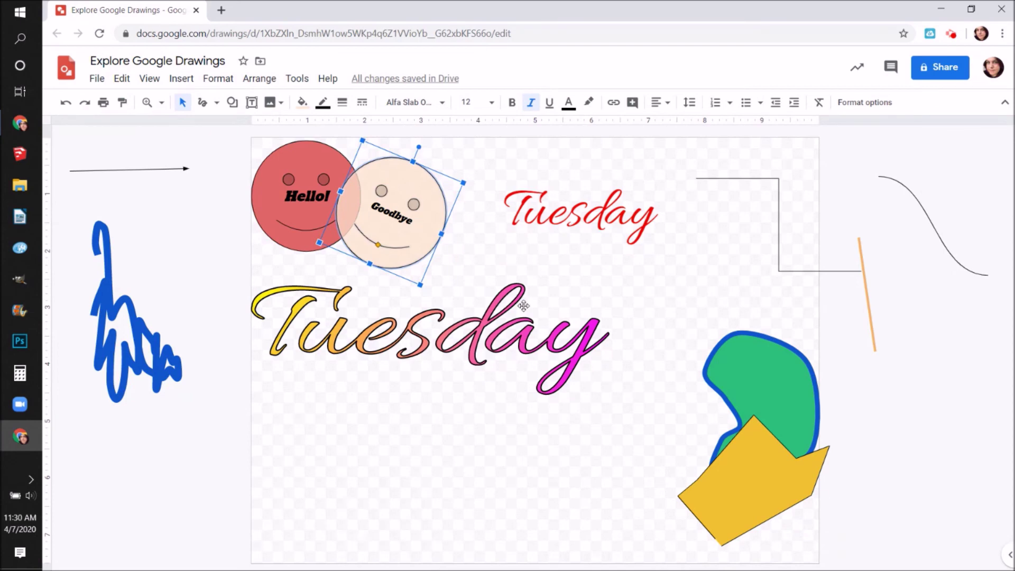
drag(259, 154, 447, 262)
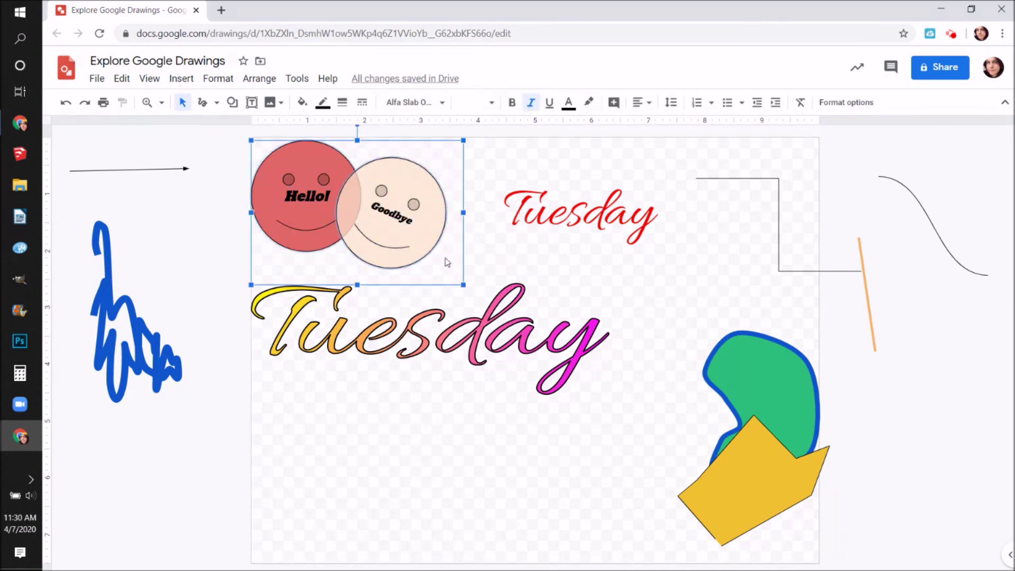
drag(431, 319, 357, 417)
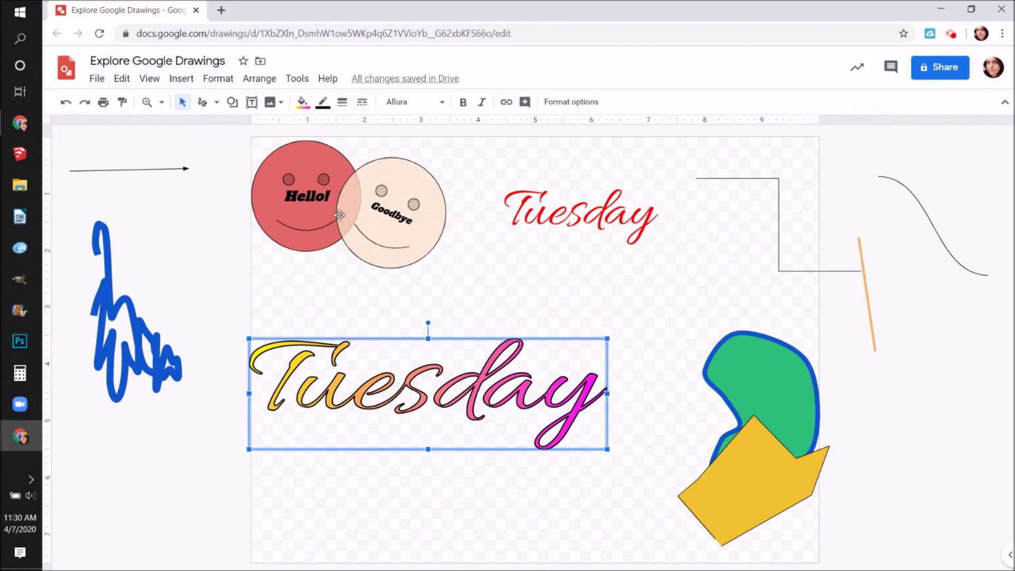
Group the "Hello!" and "Goodbye" smiley faces into one object.
mouse_move(373, 212)
mouse_down()
mouse_move(396, 228)
mouse_move(361, 205)
mouse_up()
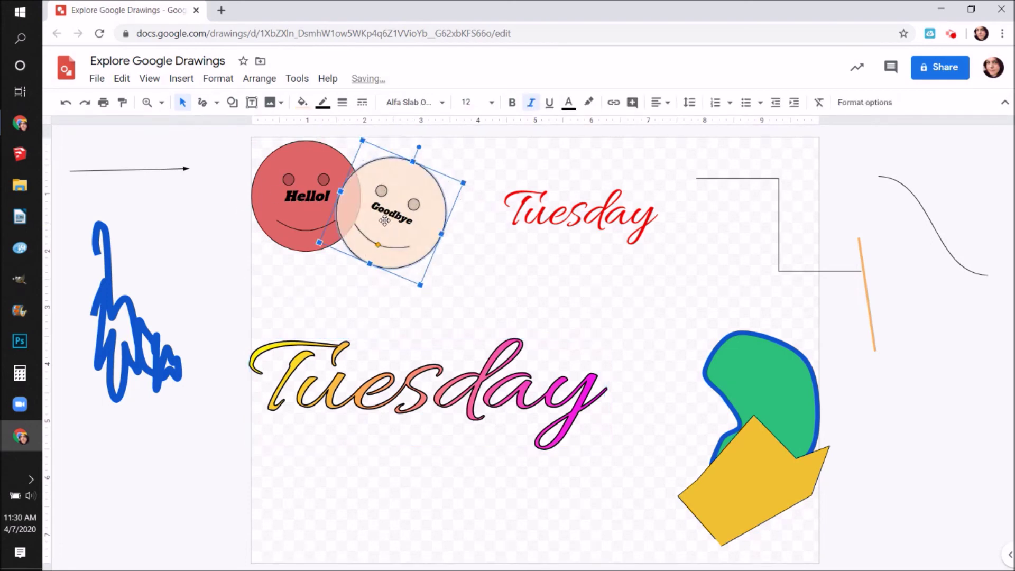
drag(234, 133, 471, 285)
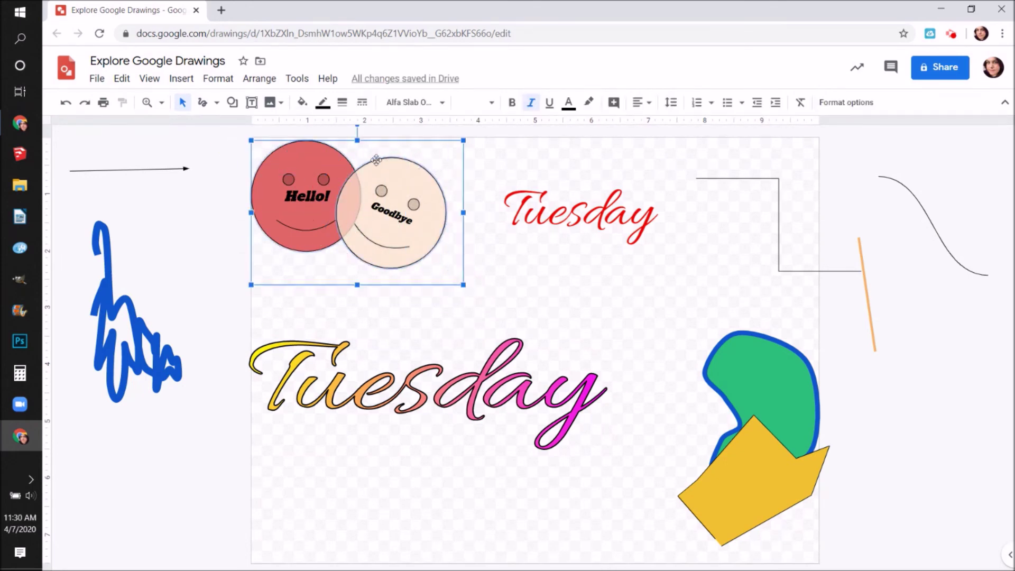
click(268, 81)
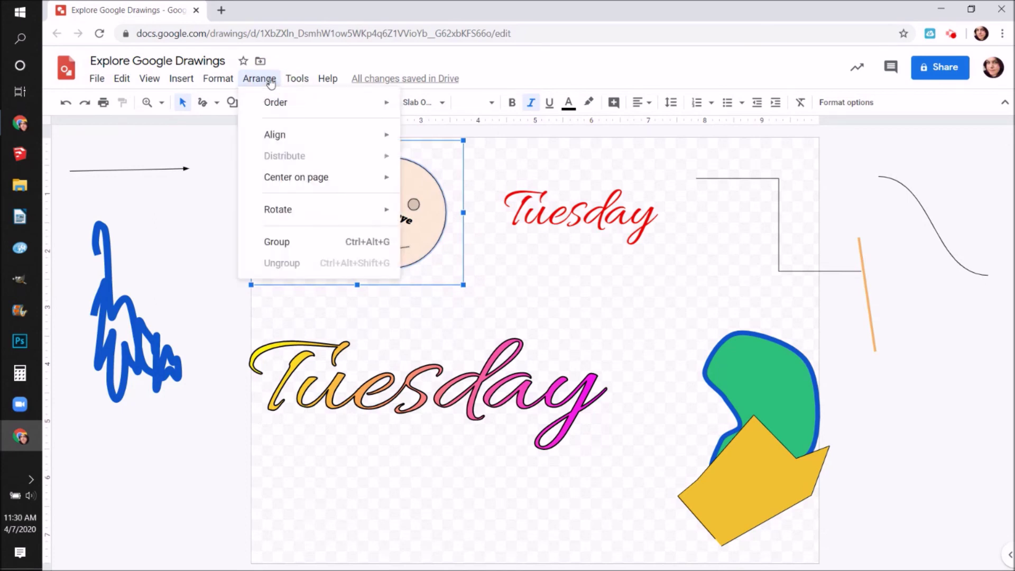
click(288, 245)
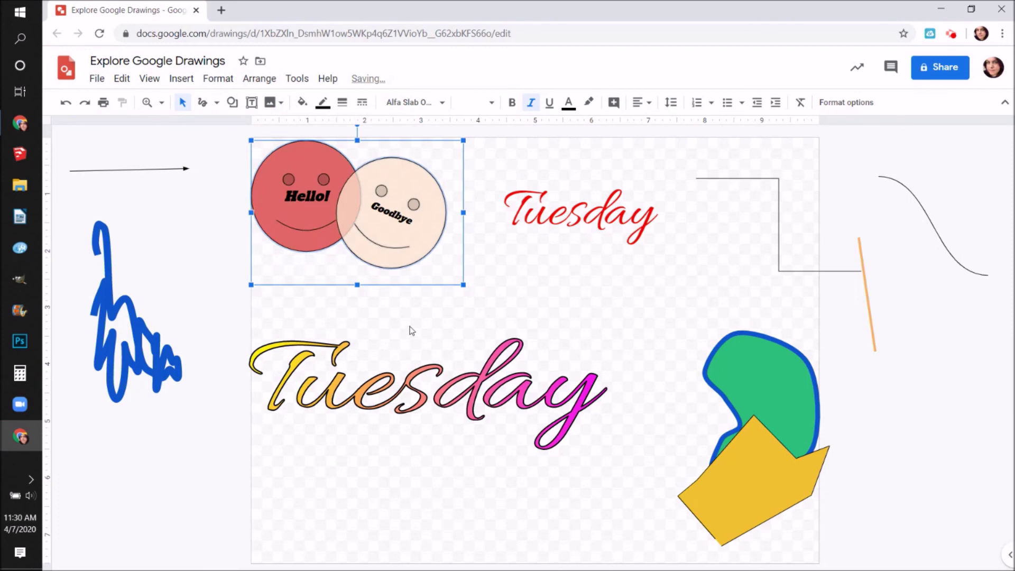
click(388, 295)
double_click(299, 191)
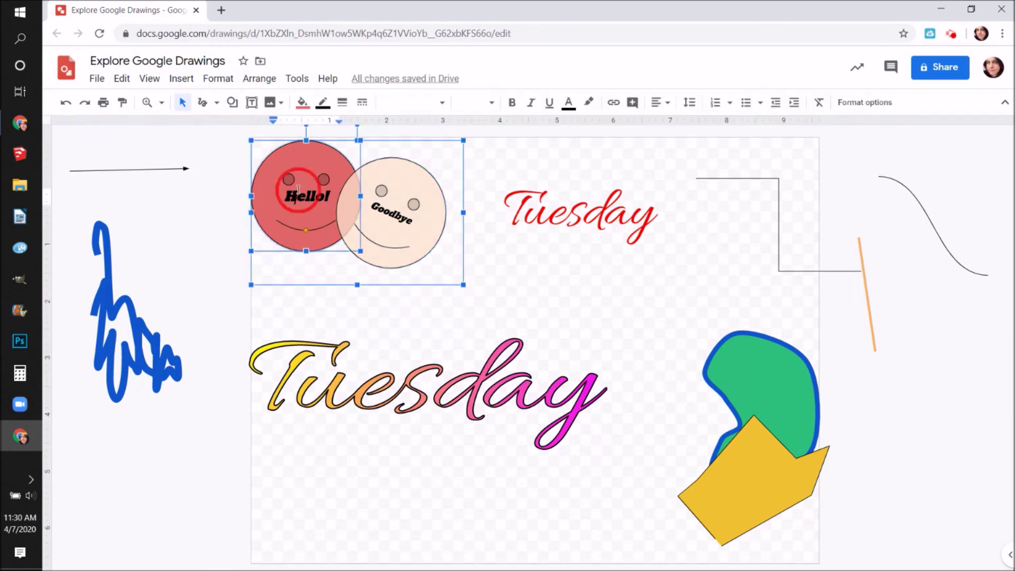
click(357, 279)
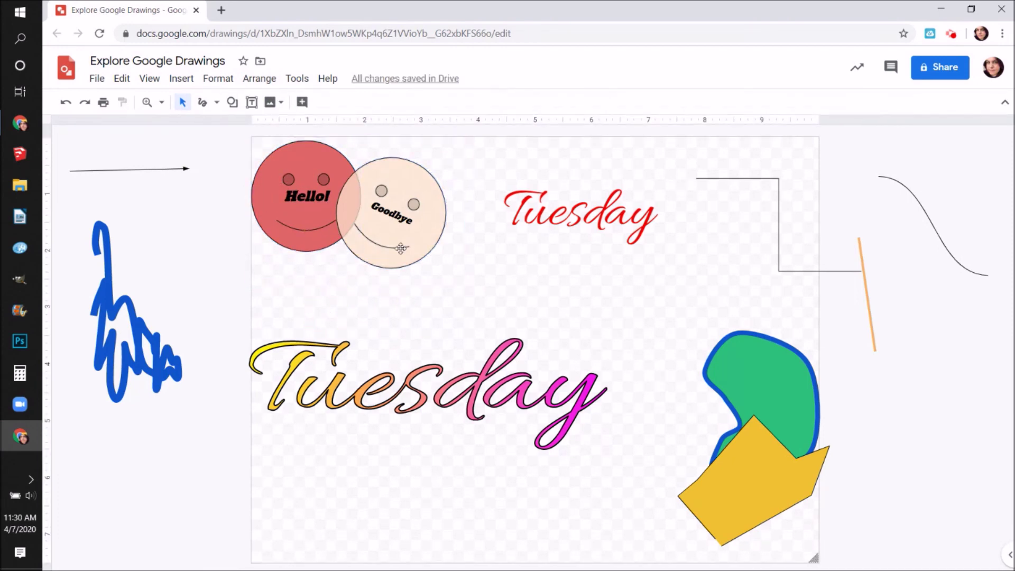
Move the grouped smiley faces down and right on the page, and rotate them counterclockwise by about 45 degrees.
click(397, 152)
click(403, 169)
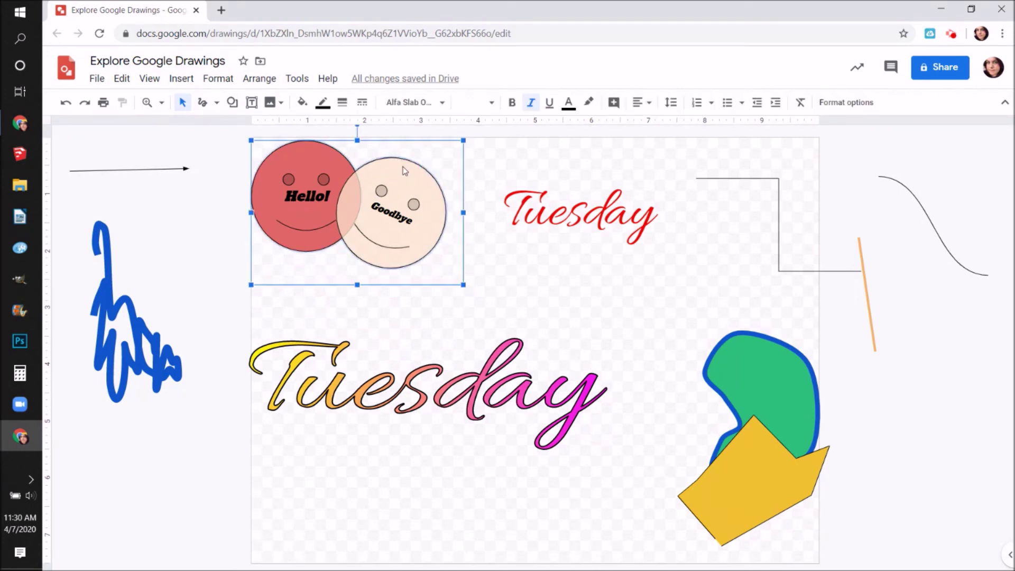
drag(403, 169, 493, 231)
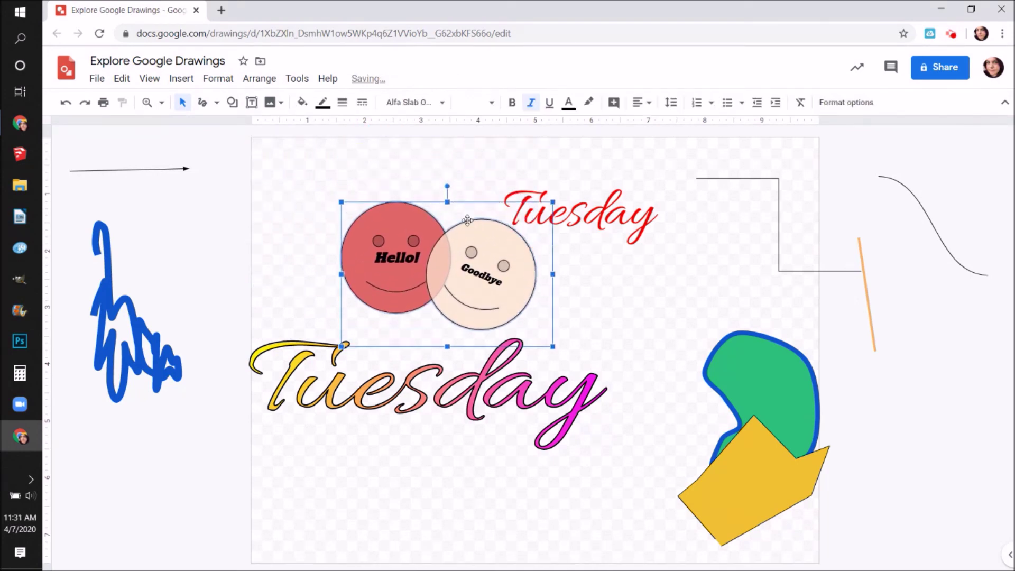
drag(447, 186, 345, 187)
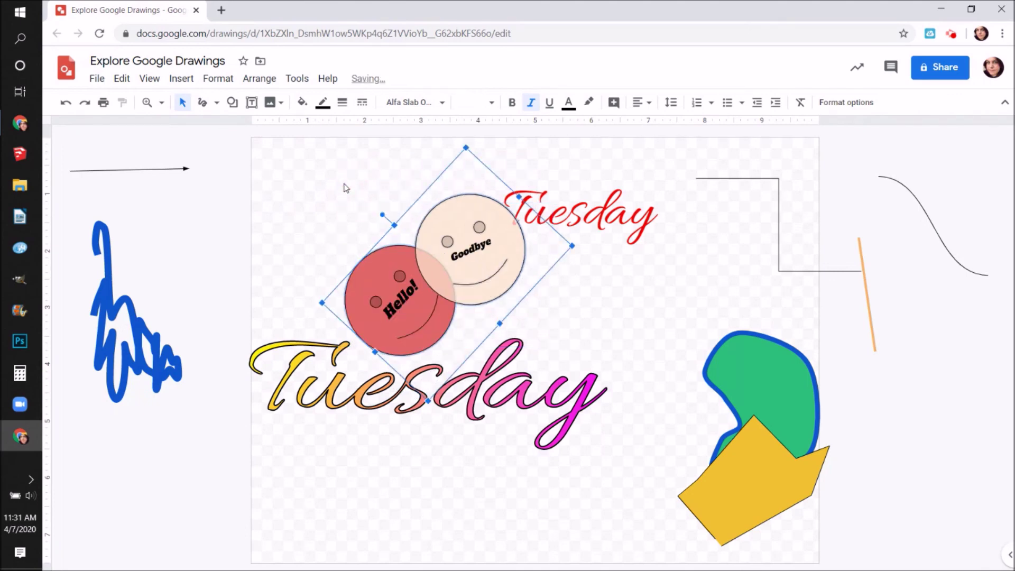
Duplicate the rotated smiley face group and place the copy at the page's right side, above the green shape.
key(ctrl+d)
drag(440, 236, 688, 240)
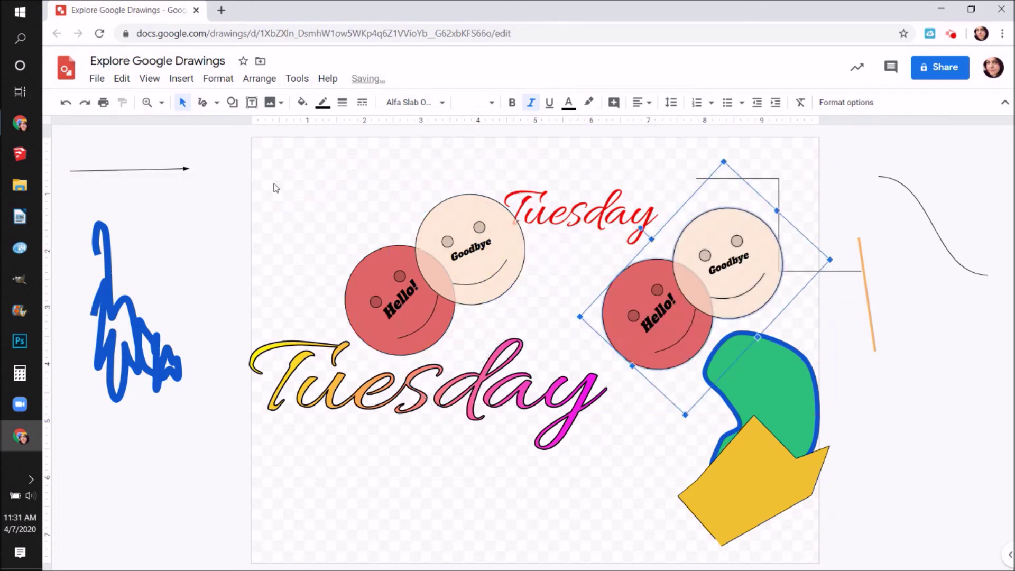
Set the page background to dark gray.
right_click(346, 160)
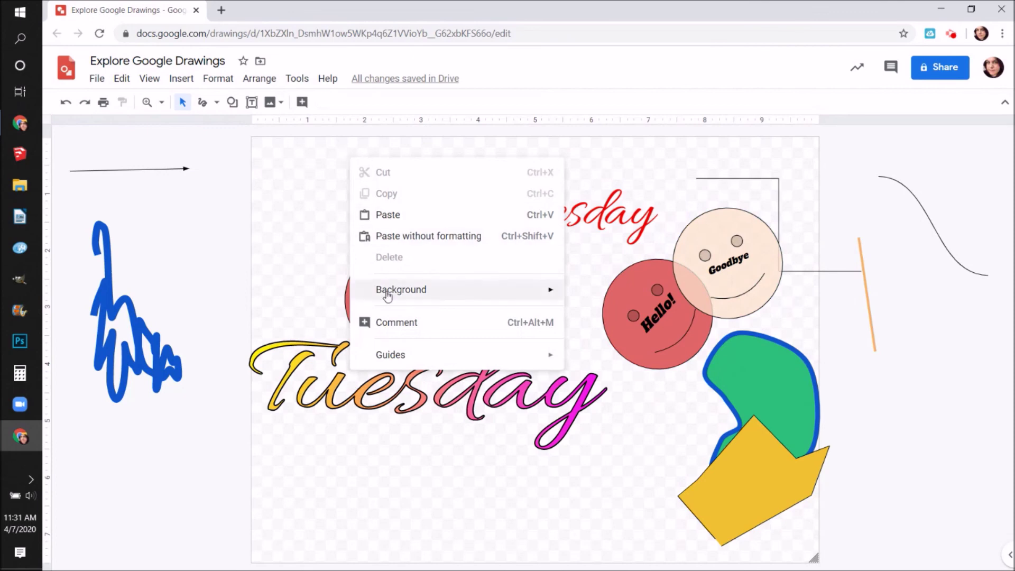
mouse_move(386, 296)
click(609, 341)
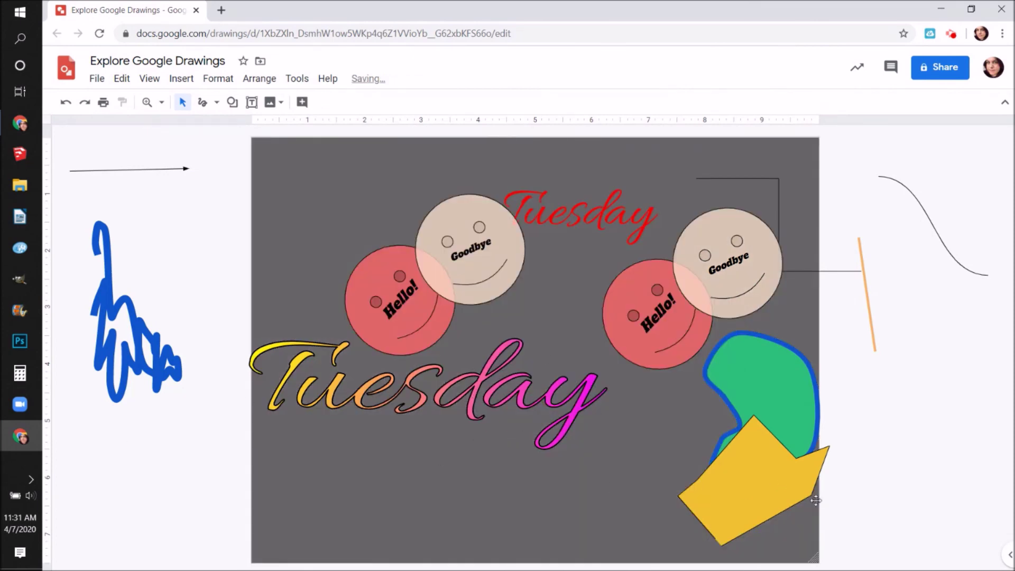
Move the yellow polygon and green shape partly past the page's right edge and the gradient "Tuesday" partly past its left edge.
drag(800, 483, 832, 473)
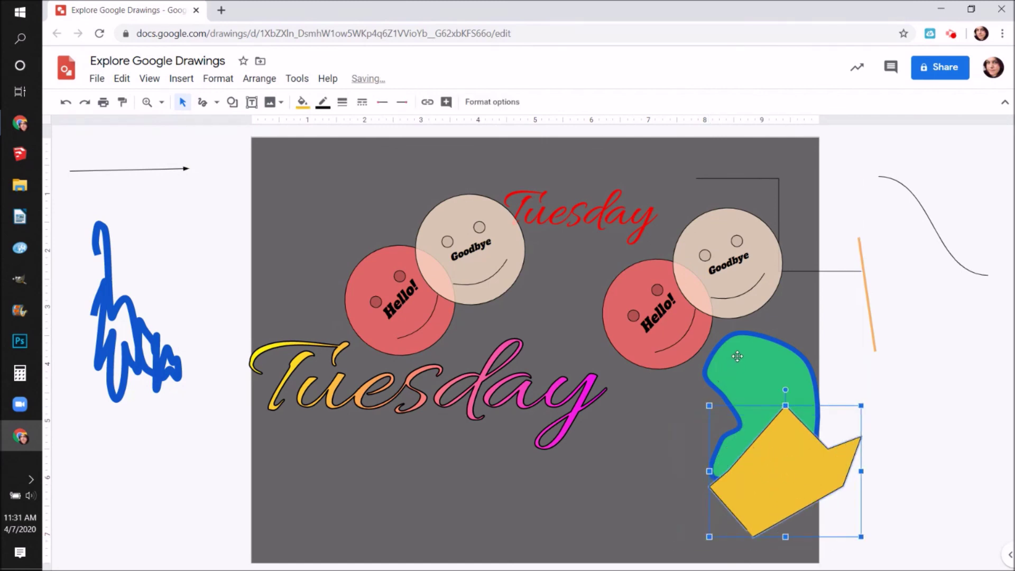
drag(759, 336, 784, 306)
click(702, 222)
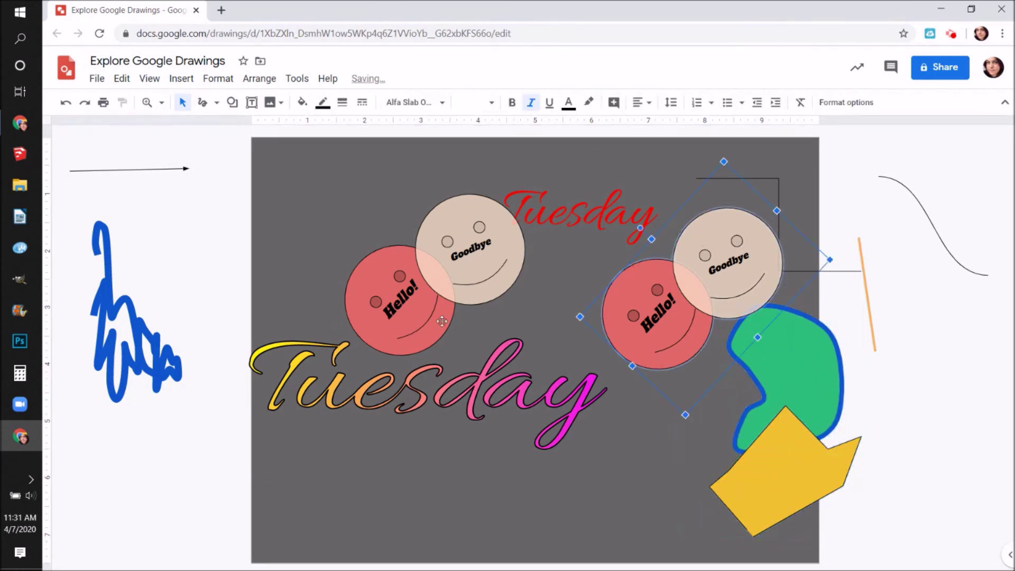
click(360, 385)
drag(359, 385, 336, 410)
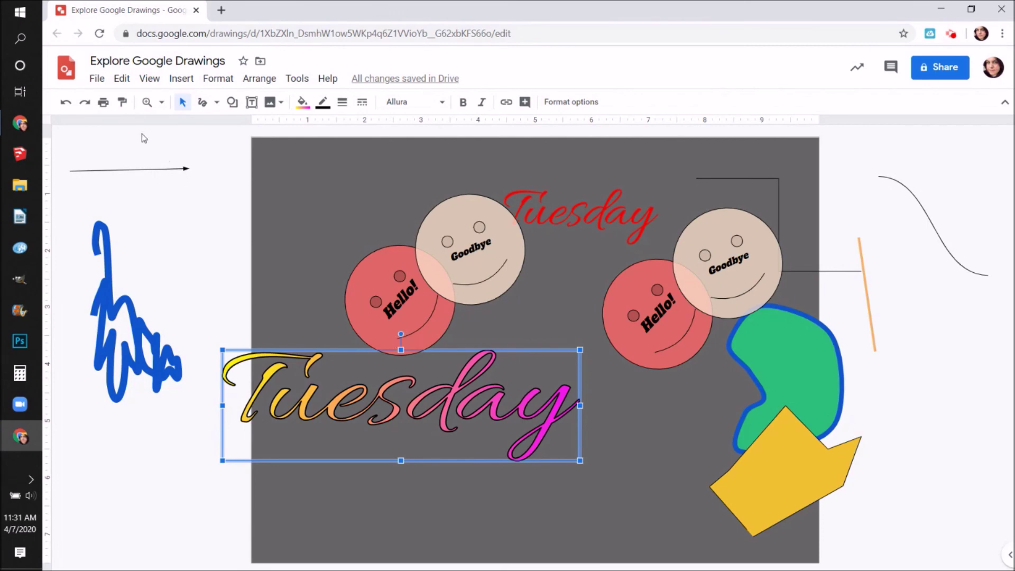
Download the drawing as a JPEG image and open the downloaded file in Photos to check it.
click(96, 79)
mouse_move(144, 213)
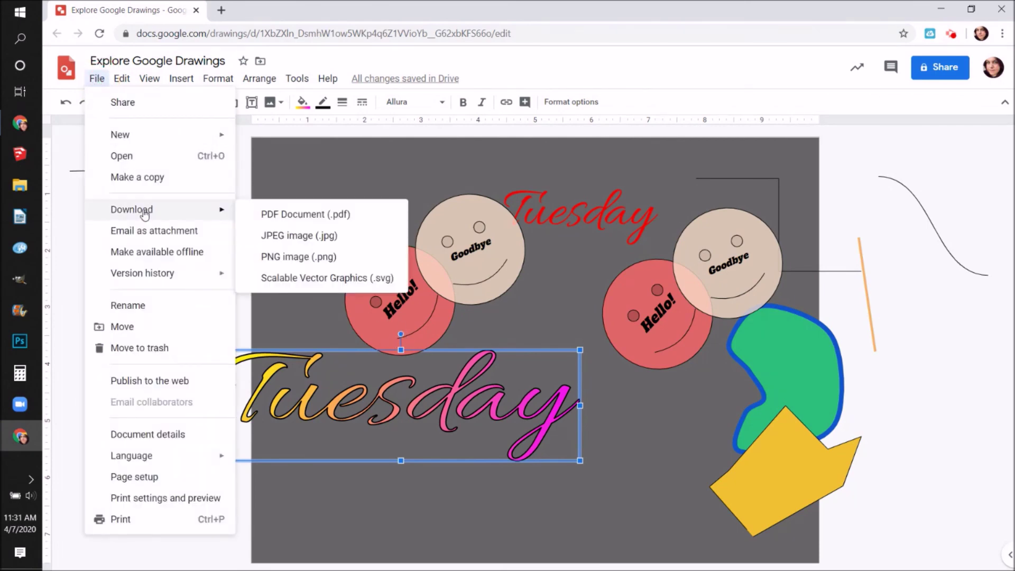
click(286, 236)
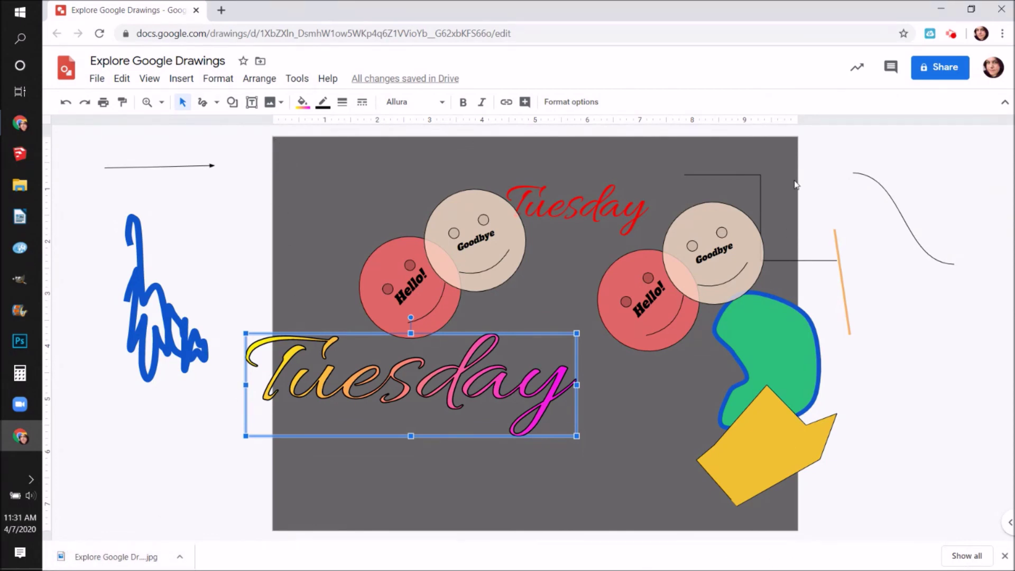
click(119, 556)
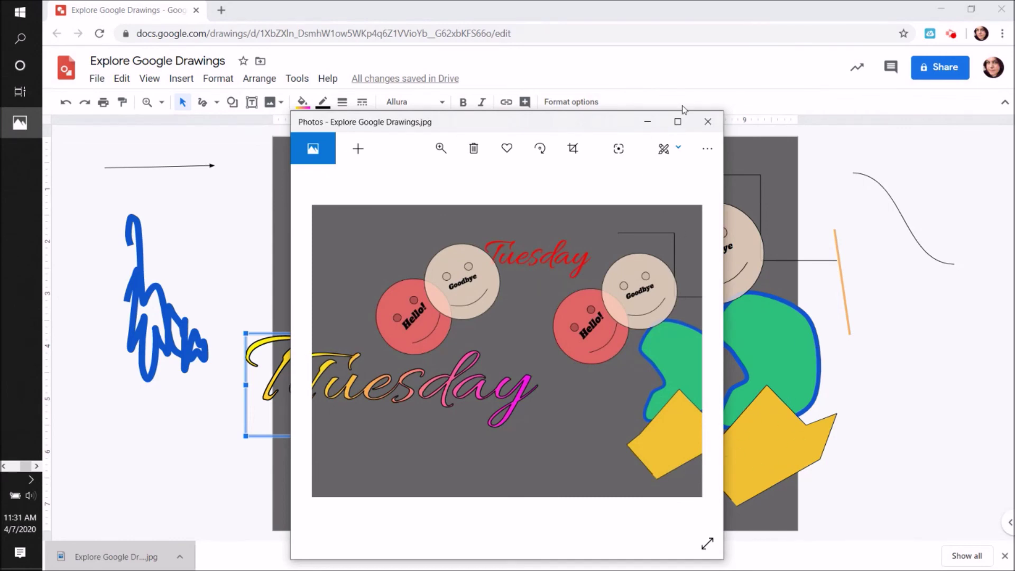
click(678, 121)
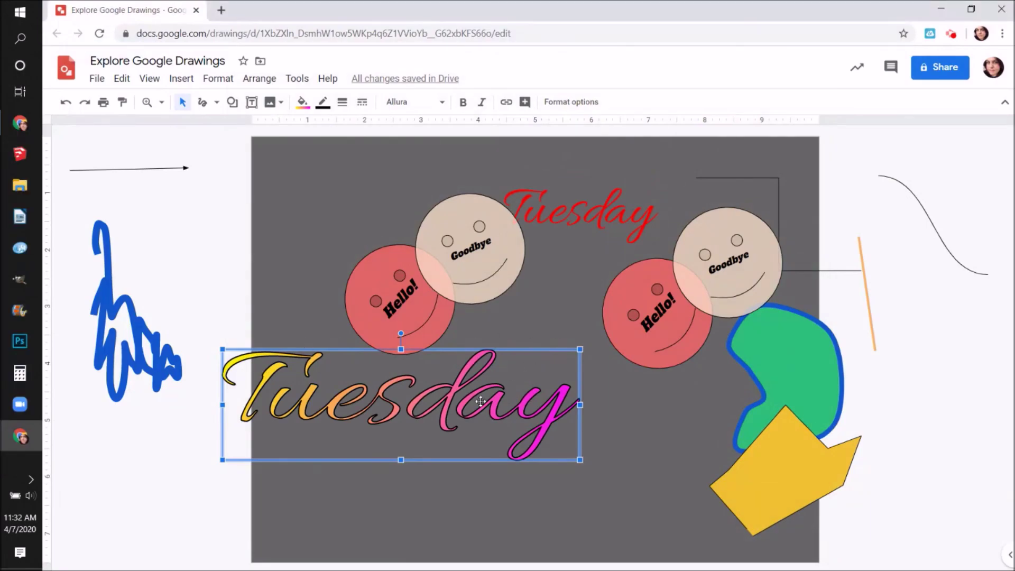
Move the gradient "Tuesday", green shape and yellow polygon fully back onto the page, and shift the red "Tuesday" text slightly up and left.
drag(476, 411, 562, 419)
drag(796, 363, 741, 359)
drag(779, 483, 704, 494)
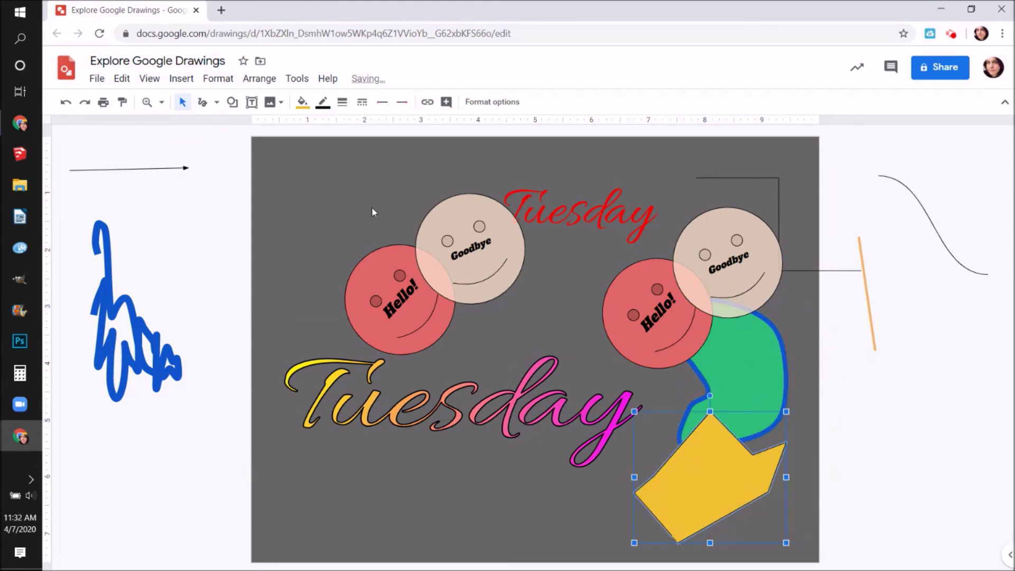
drag(775, 195, 763, 182)
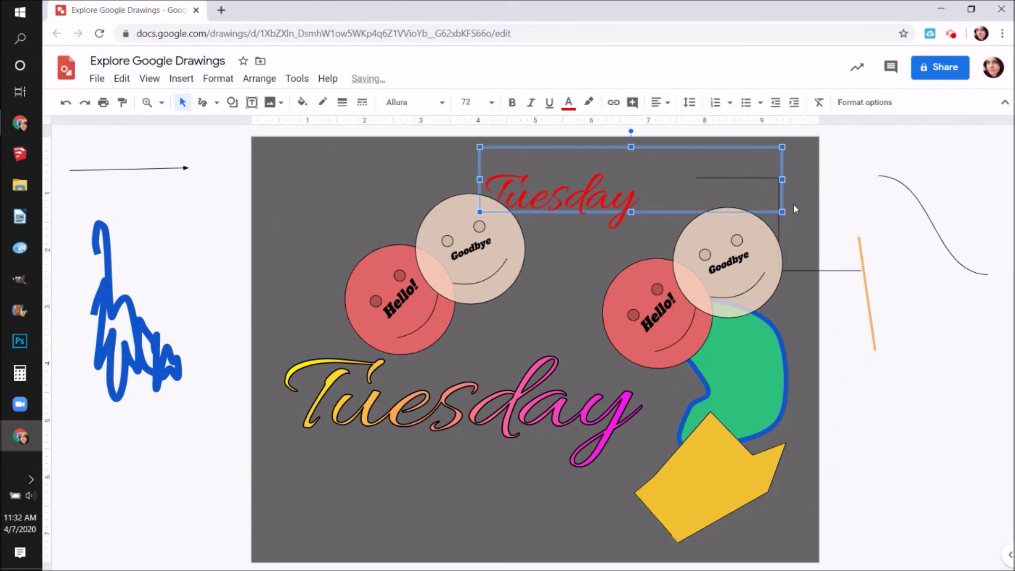
Reshape the black elbow connector by moving its upper endpoint up and right and shifting its vertical segment left.
click(805, 270)
drag(694, 179, 728, 162)
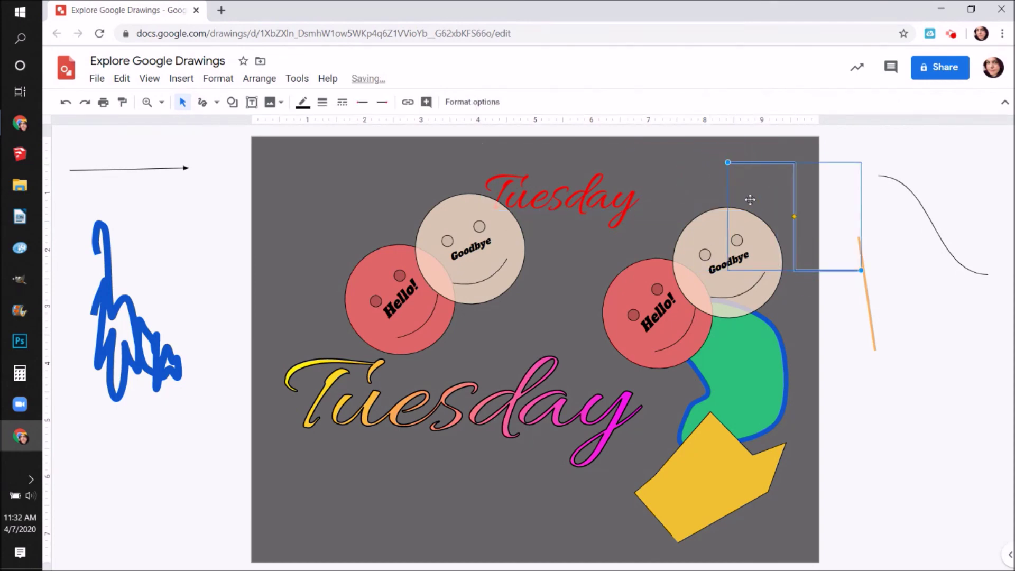
mouse_move(794, 216)
mouse_down()
mouse_move(760, 214)
mouse_move(775, 218)
mouse_up()
click(592, 226)
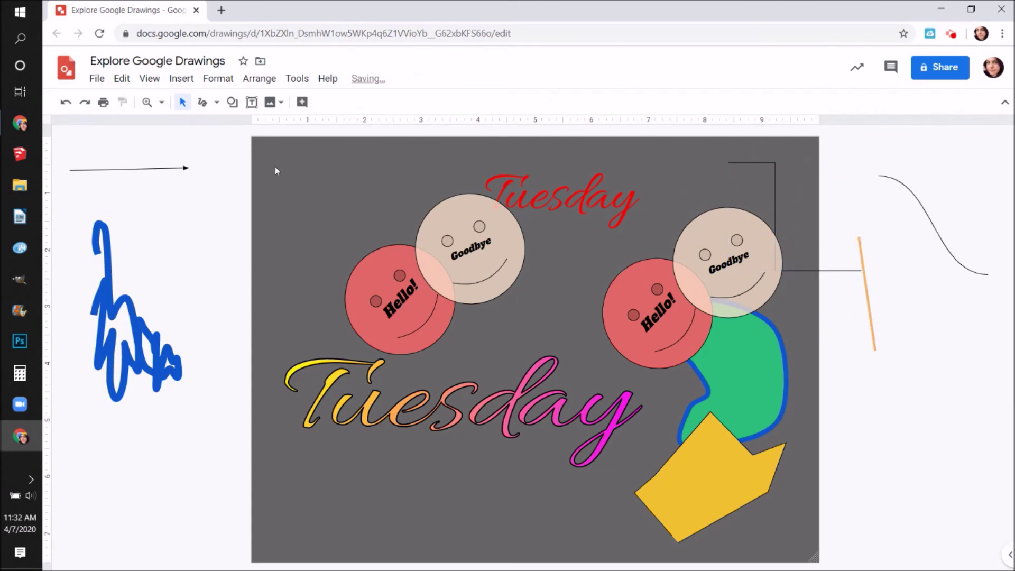
Download the rearranged drawing as a JPEG image again, view the new file in Photos, and close it.
click(96, 78)
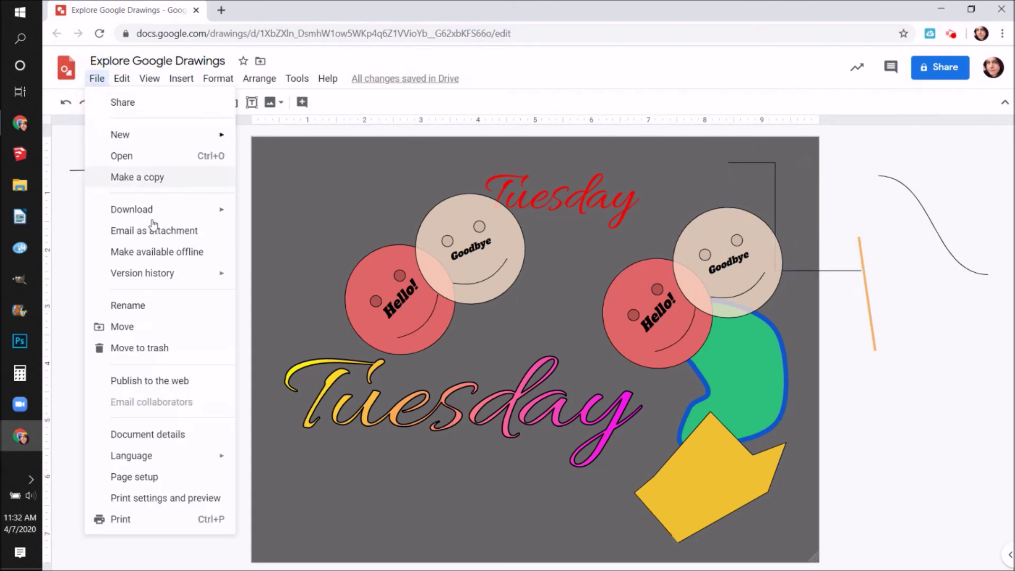
mouse_move(131, 209)
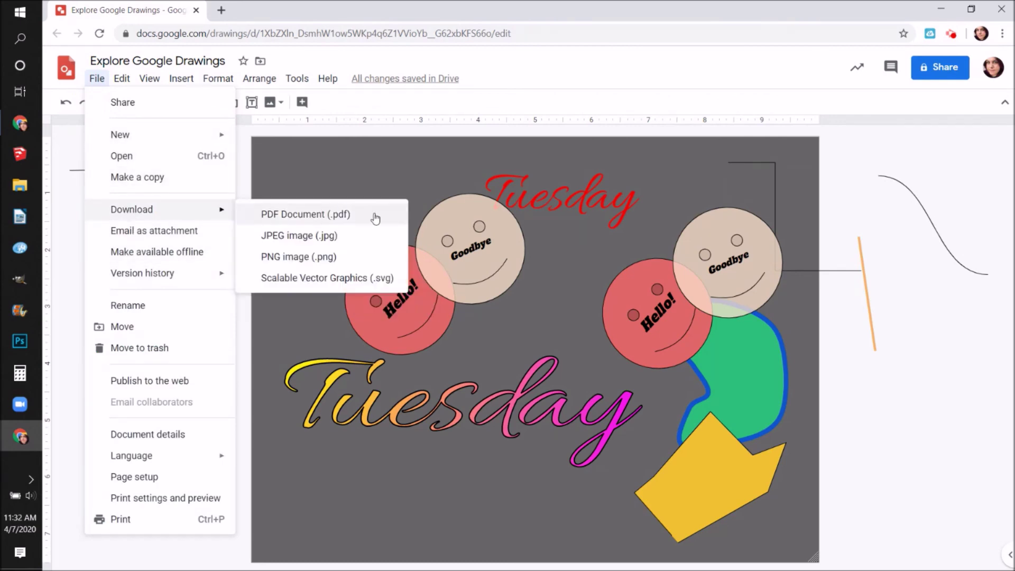
click(323, 235)
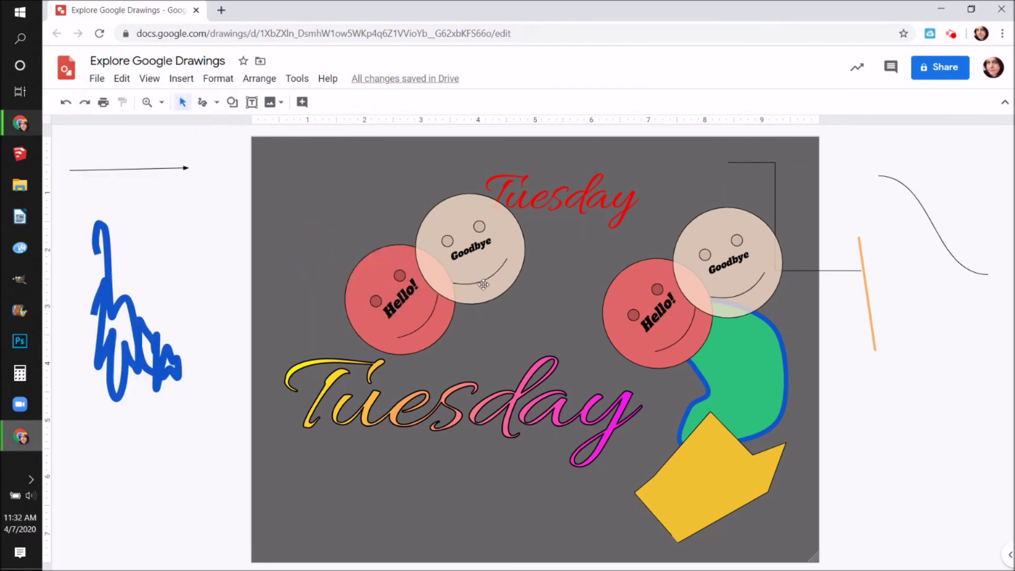
click(107, 557)
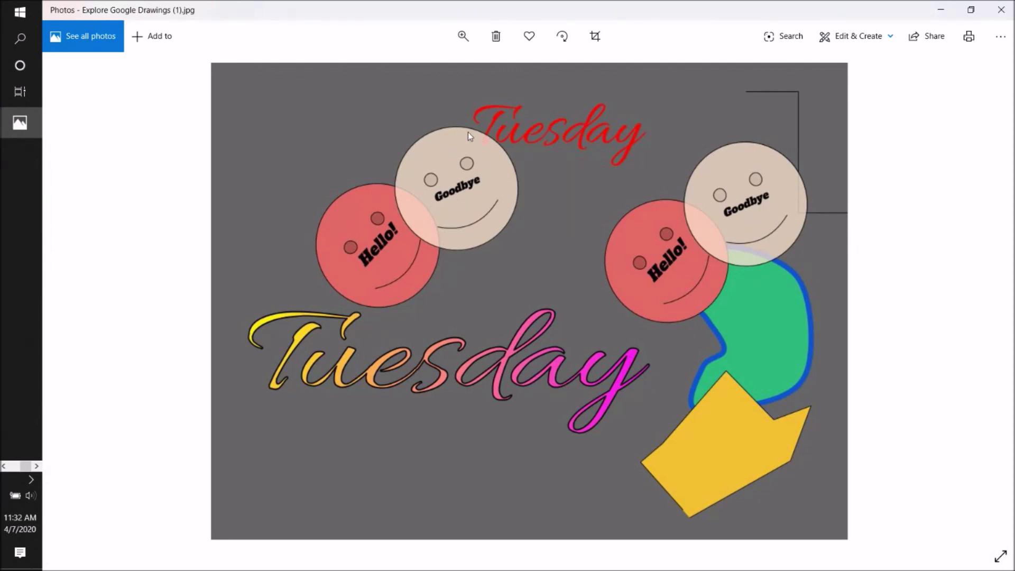
click(1001, 10)
Download the drawing as a PNG image, view the downloaded file in Photos, and close it.
click(97, 78)
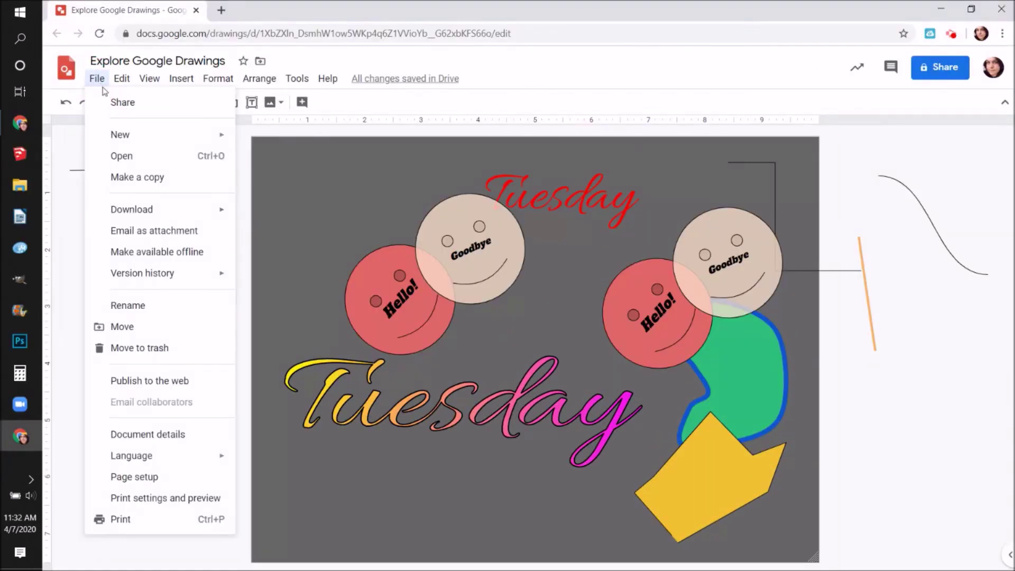
mouse_move(150, 216)
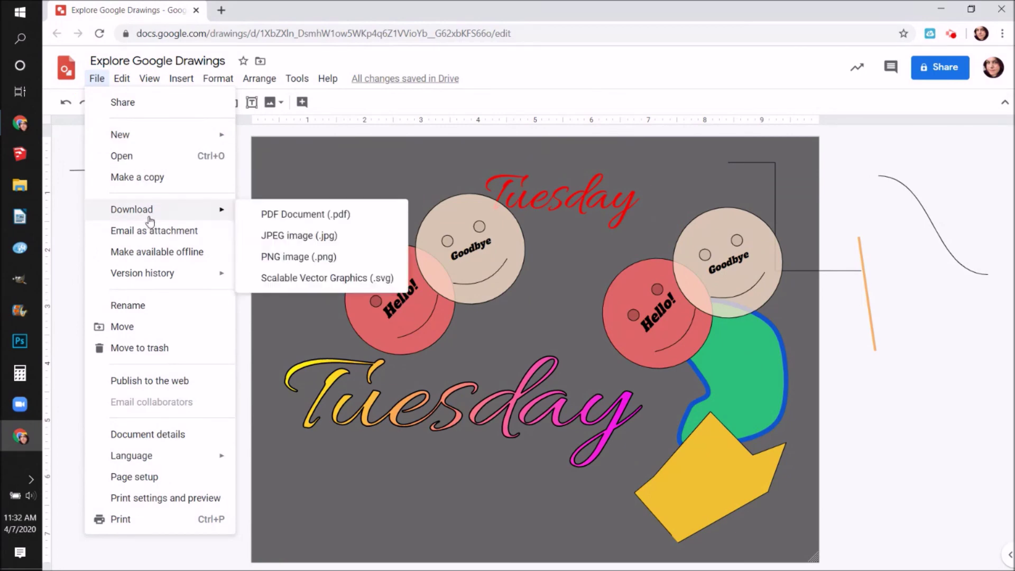
click(304, 257)
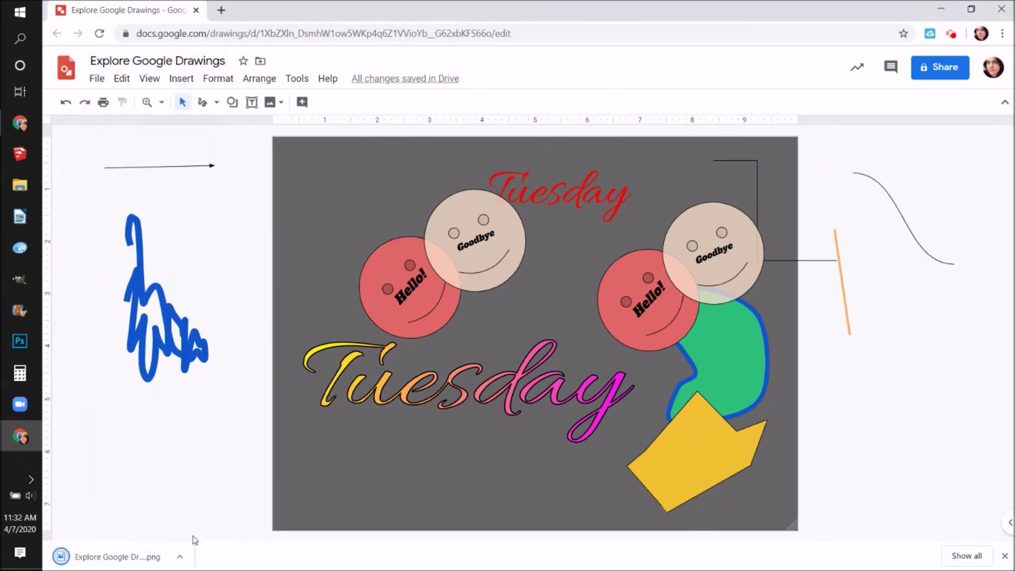
click(136, 559)
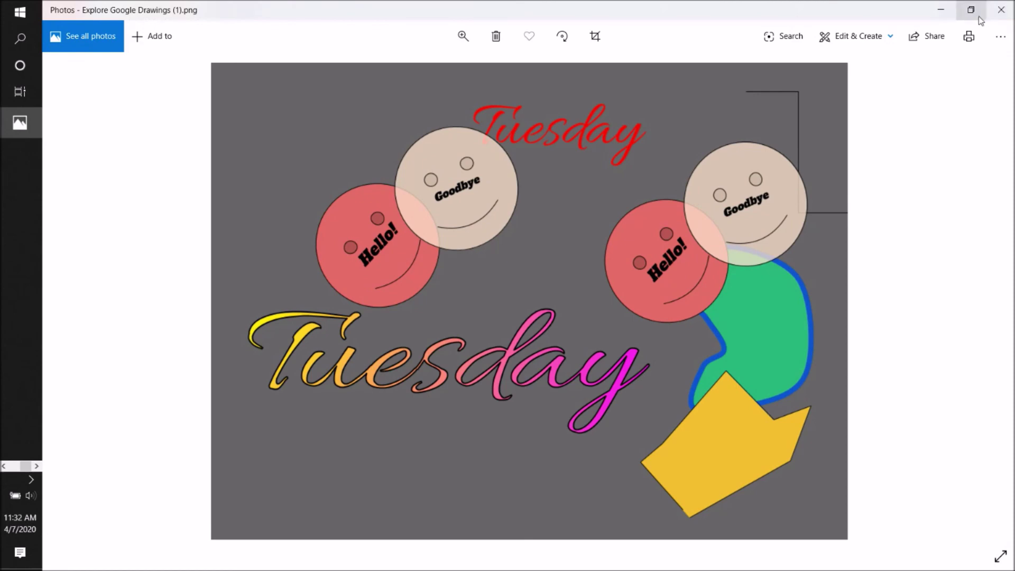
click(1001, 9)
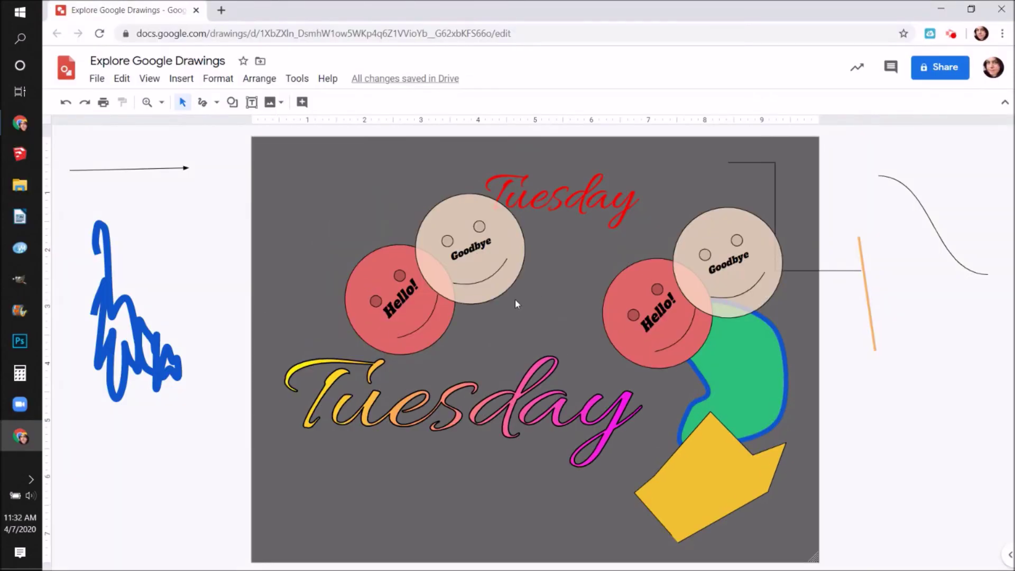